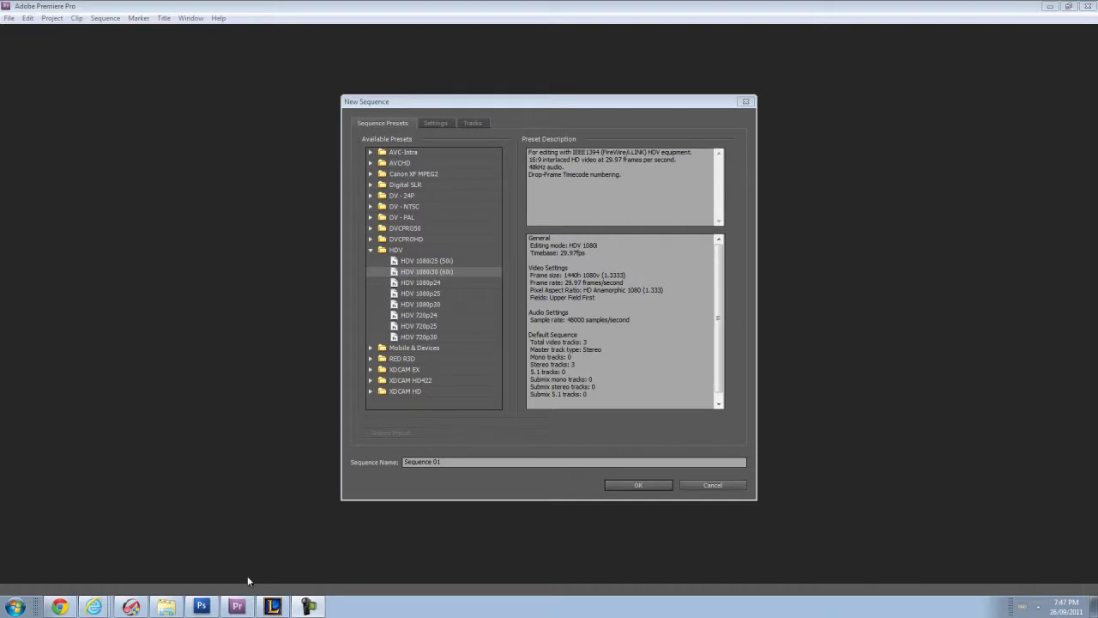
Minimise the League of Legends client and return to Premiere's New Sequence dialog.
{"action": "mouse_move", "coordinate": [250, 605]}
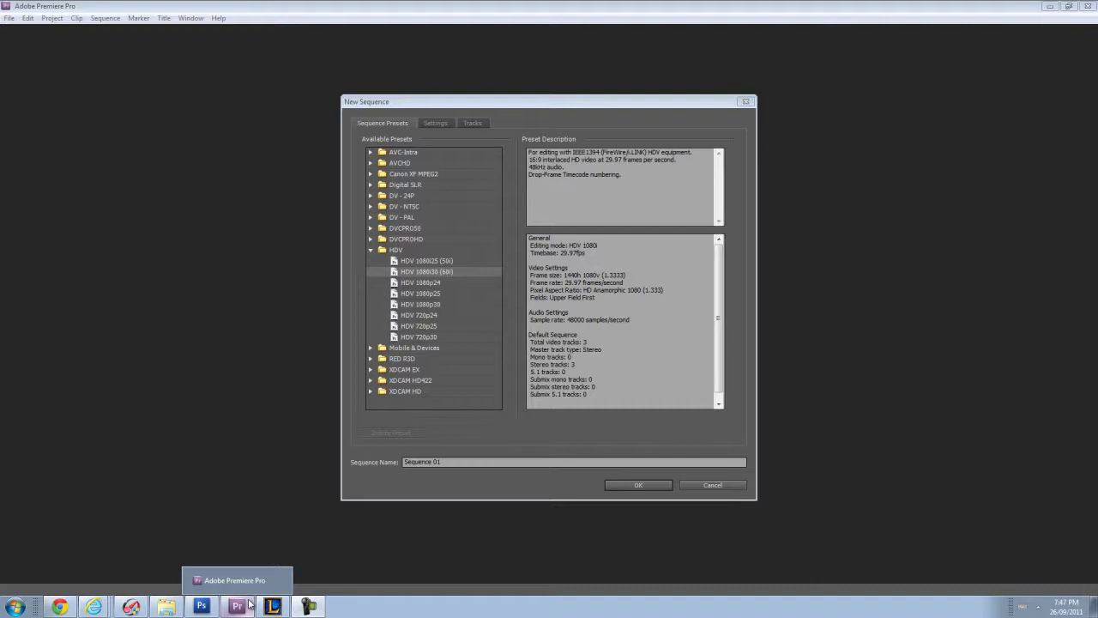
{"action": "left_click", "coordinate": [202, 606]}
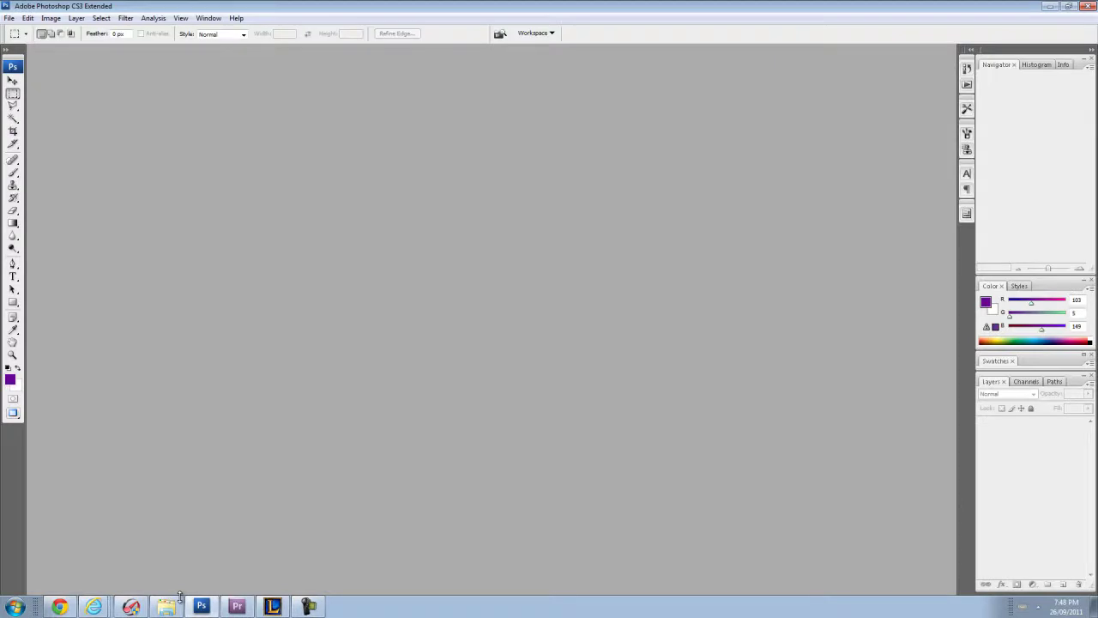
{"action": "left_click", "coordinate": [273, 606]}
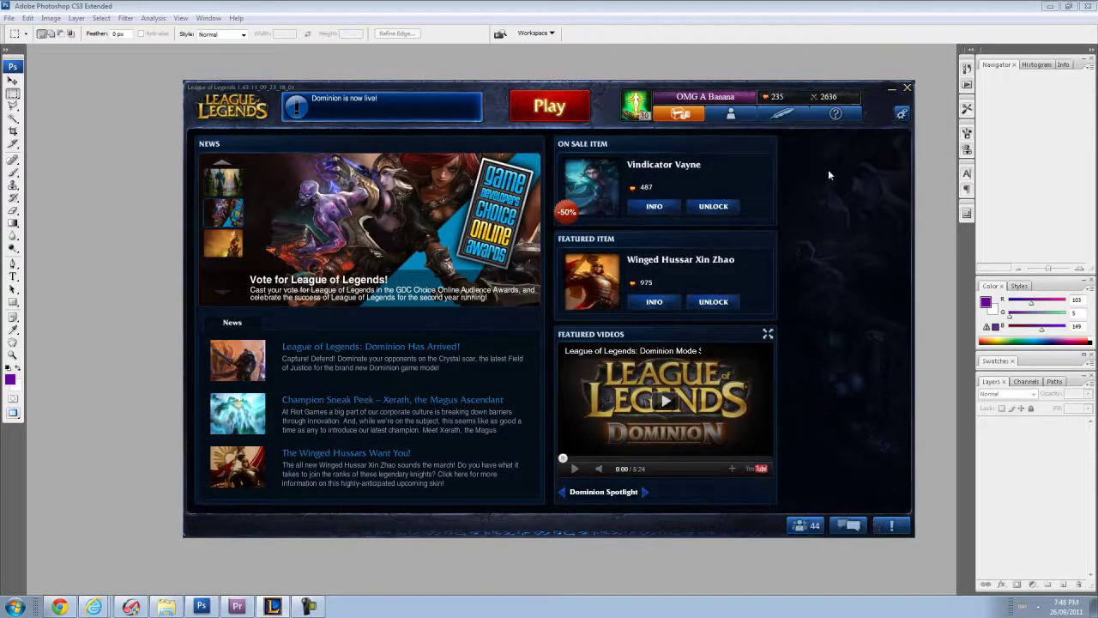
{"action": "left_click", "coordinate": [892, 88]}
{"action": "left_click", "coordinate": [237, 607]}
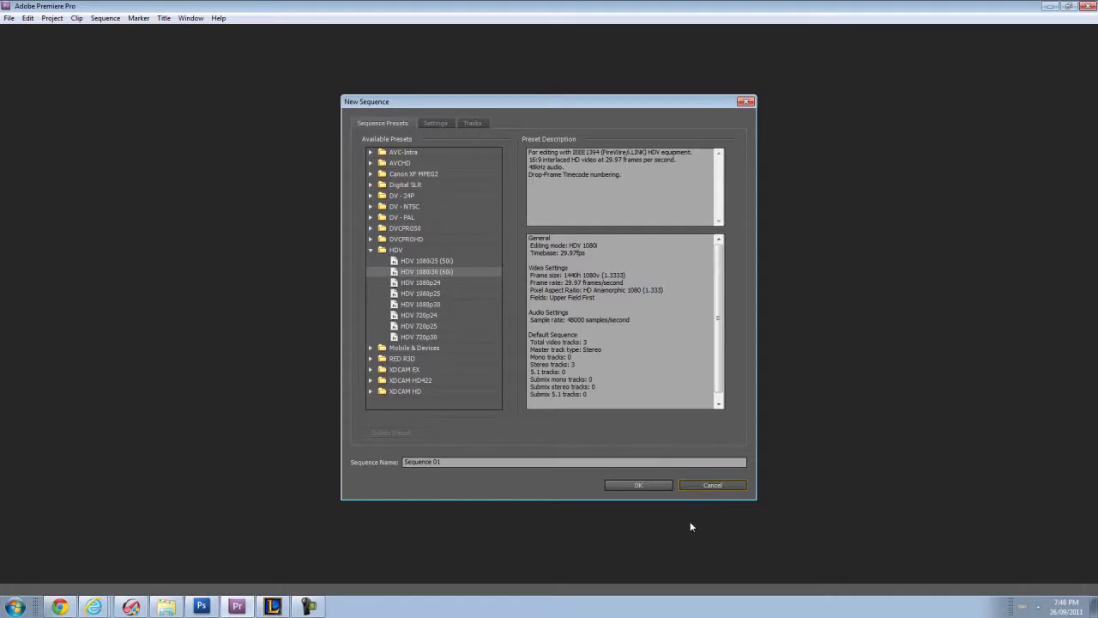
Cancel New Sequence and start a new project from File > New > Project.
{"action": "left_click", "coordinate": [711, 485]}
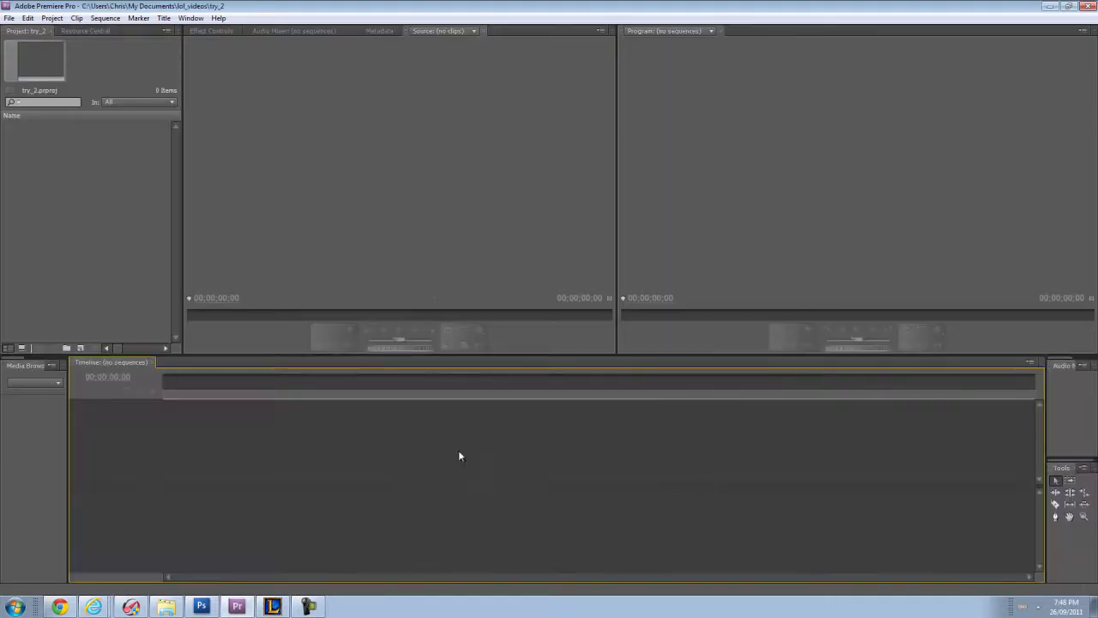
{"action": "left_click", "coordinate": [7, 19]}
{"action": "mouse_move", "coordinate": [28, 30]}
{"action": "left_click", "coordinate": [188, 32]}
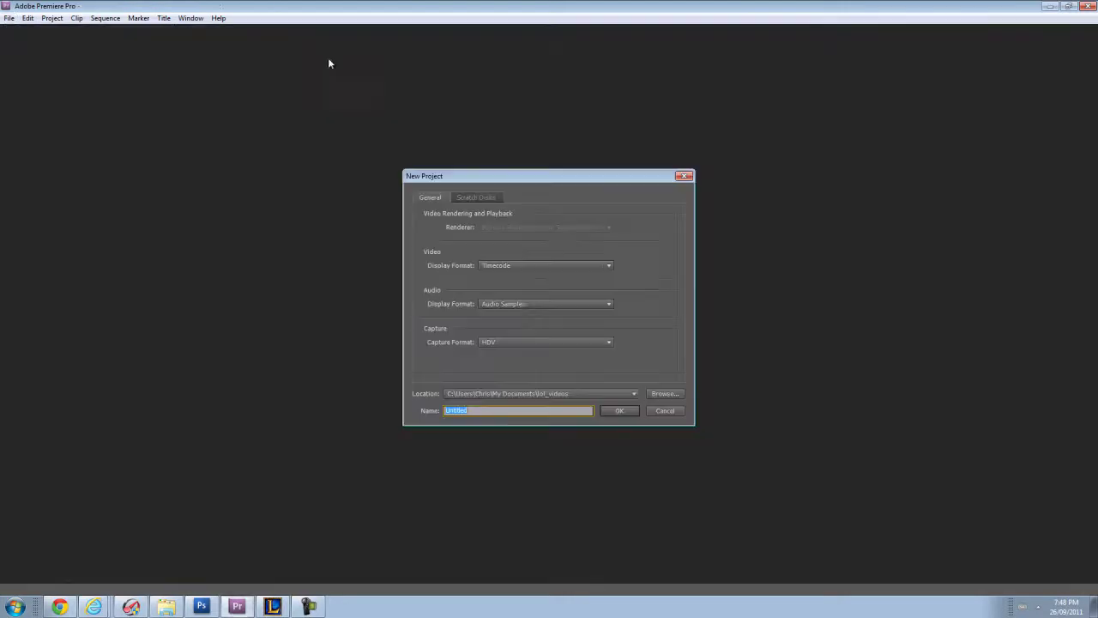
Keep HDV as the capture format, enter a new project name and create it.
{"action": "left_click", "coordinate": [510, 341]}
{"action": "left_click", "coordinate": [499, 368]}
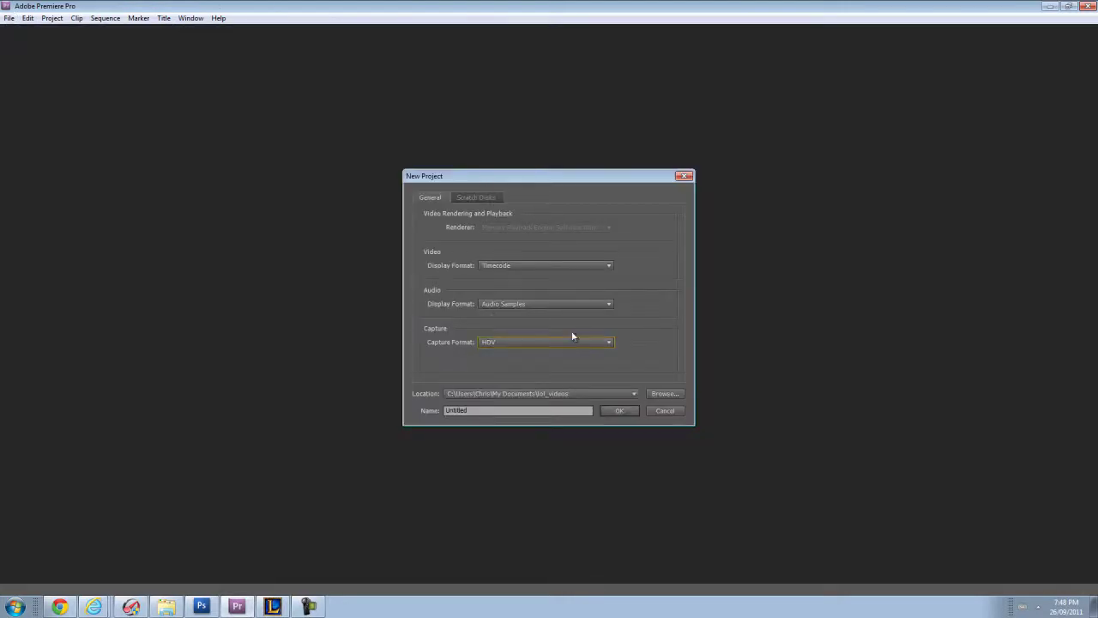
{"action": "left_click", "coordinate": [568, 340]}
{"action": "left_click", "coordinate": [528, 369]}
{"action": "left_click_drag", "start_coordinate": [589, 411], "coordinate": [352, 418]}
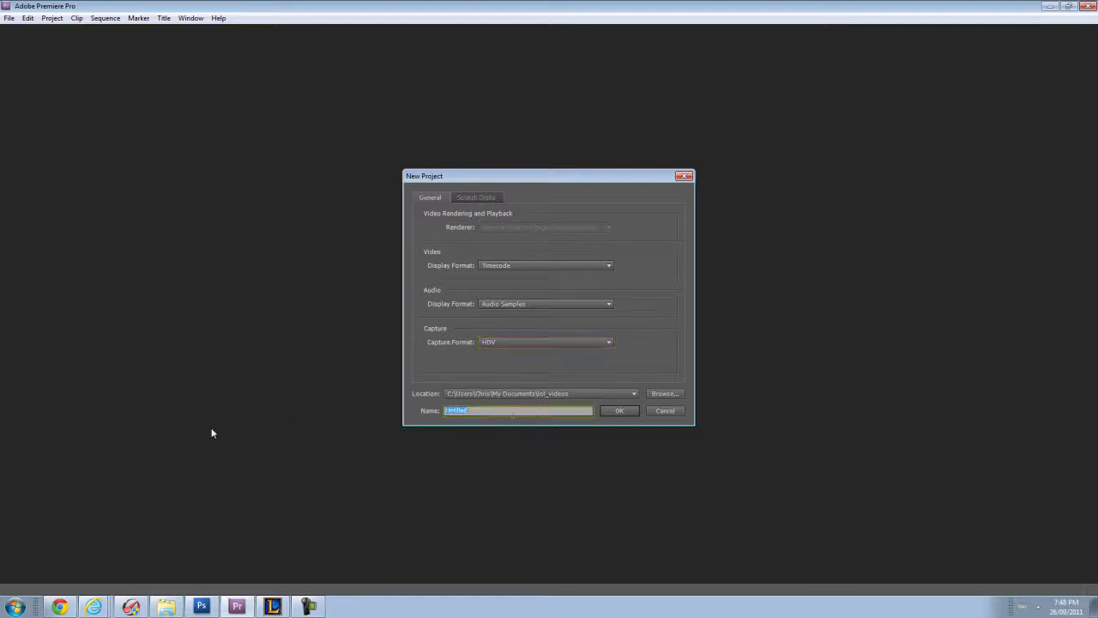
{"action": "type", "text": "lol_2"}
{"action": "key", "text": "Return"}
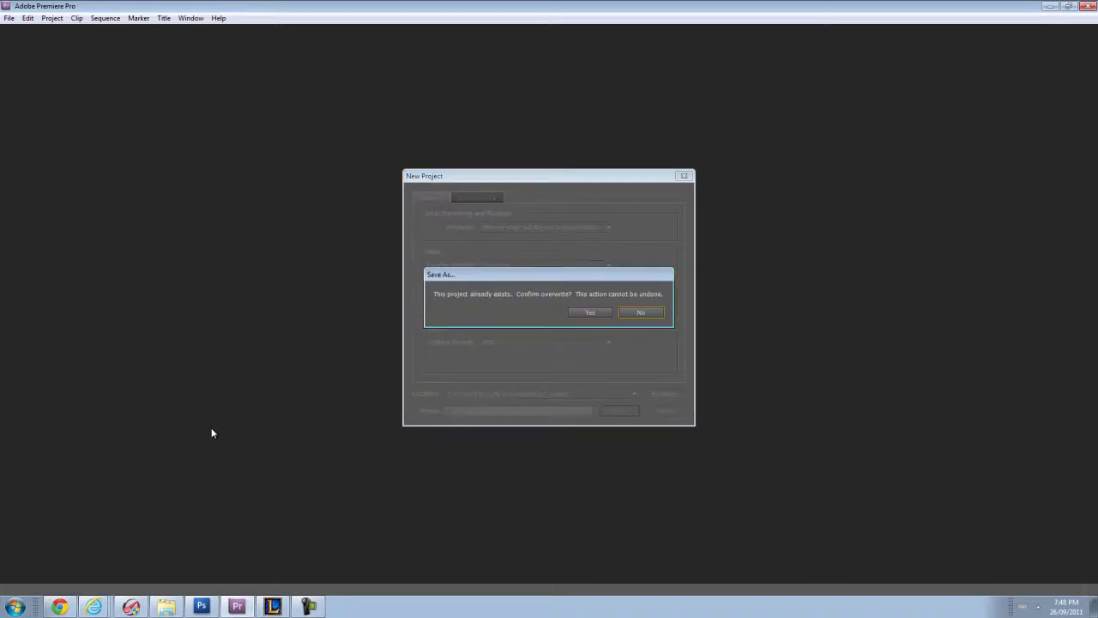
Confirm overwriting the old project, then preview the HDV 1080p30, 720p24 and 720p30 presets.
{"action": "left_click", "coordinate": [590, 312]}
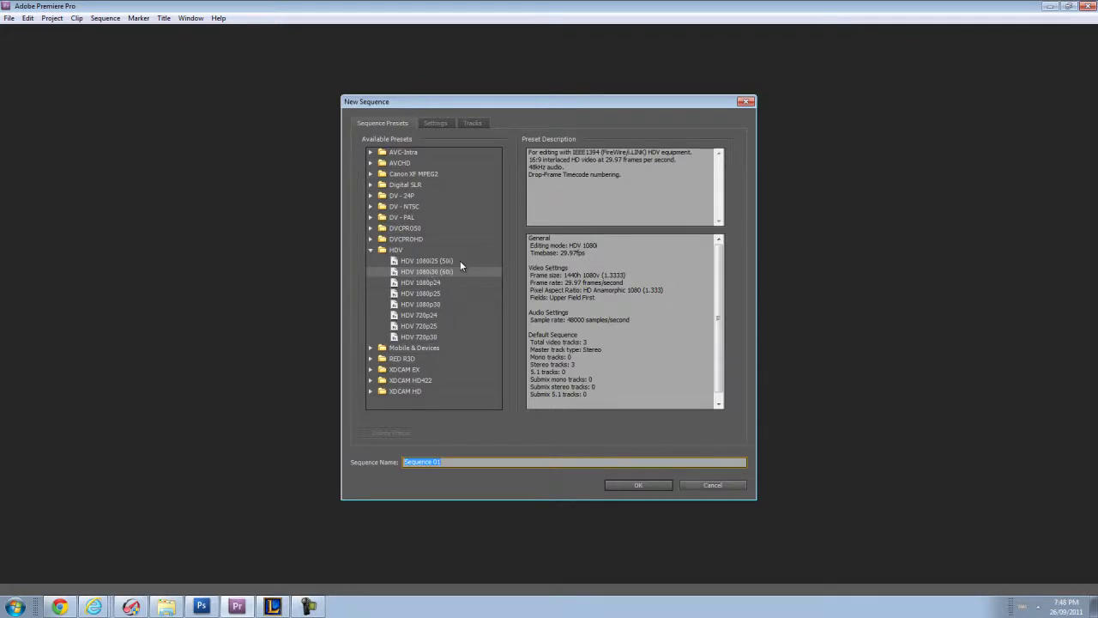
{"action": "left_click", "coordinate": [437, 307]}
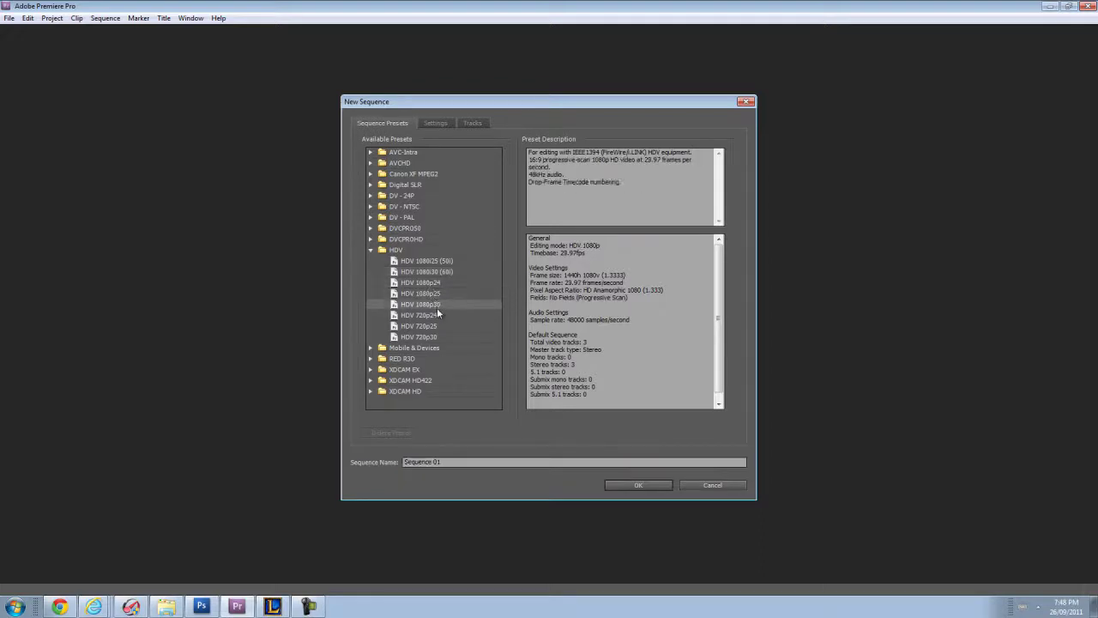
{"action": "left_click", "coordinate": [437, 305]}
{"action": "left_click", "coordinate": [426, 326]}
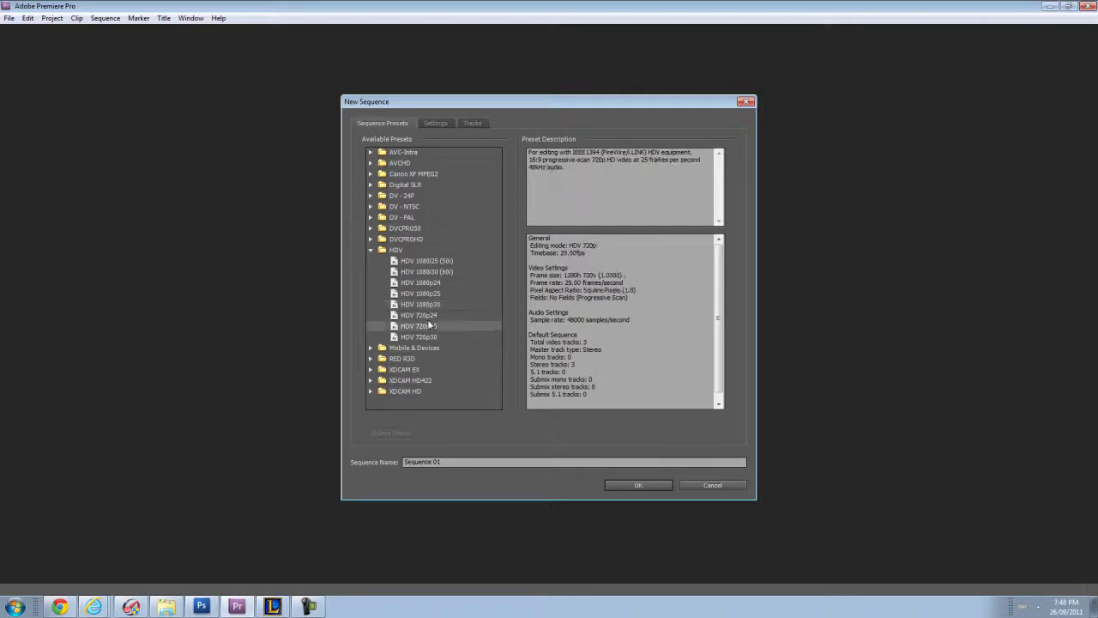
{"action": "left_click", "coordinate": [426, 336]}
{"action": "left_click", "coordinate": [424, 317]}
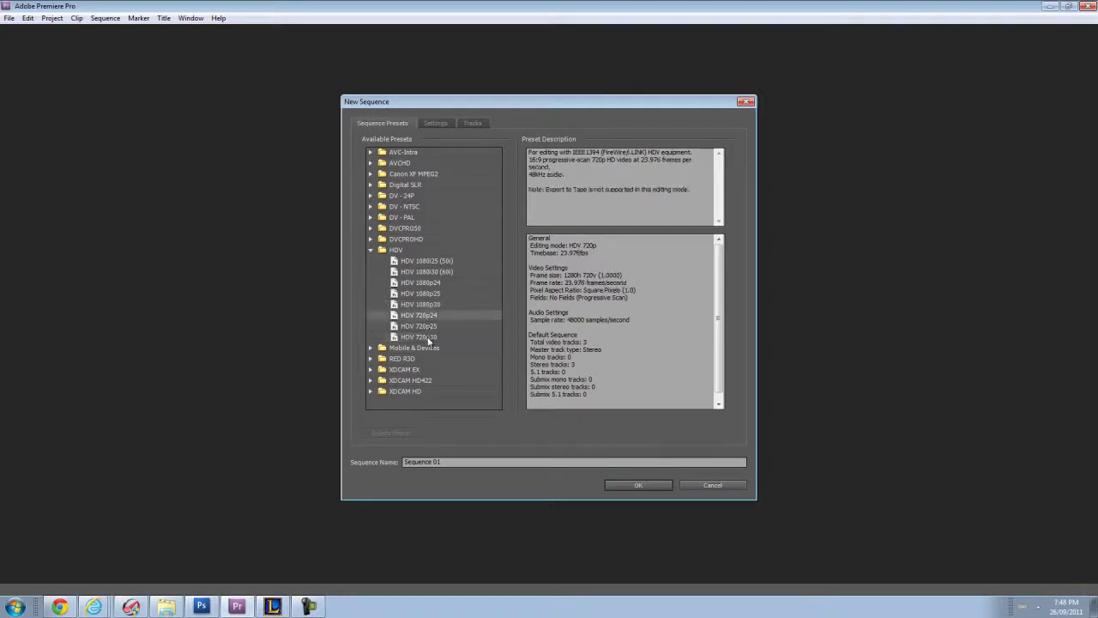
{"action": "left_click", "coordinate": [429, 337]}
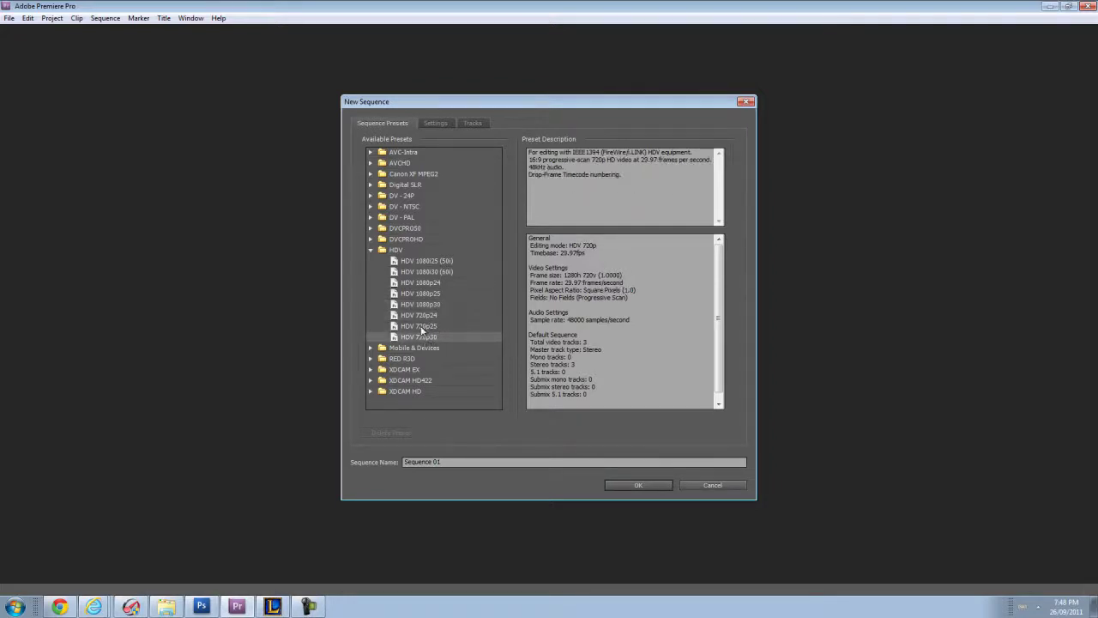
Browse the Mobile & Devices and HDV 1080p25 presets, then settle on HDV 1080i30 (60i).
{"action": "left_click", "coordinate": [441, 280]}
{"action": "left_click", "coordinate": [433, 316]}
{"action": "left_click", "coordinate": [428, 348]}
{"action": "left_click", "coordinate": [429, 337]}
{"action": "left_click_drag", "start_coordinate": [570, 274], "coordinate": [598, 275]}
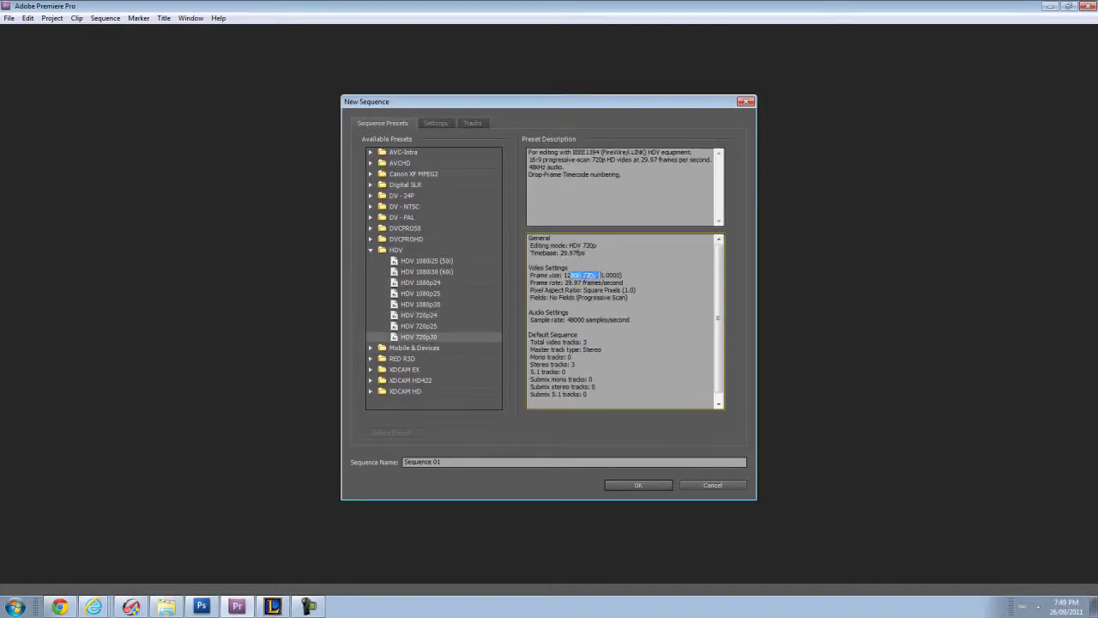
{"action": "left_click", "coordinate": [396, 293]}
{"action": "left_click", "coordinate": [412, 283]}
{"action": "left_click", "coordinate": [411, 271]}
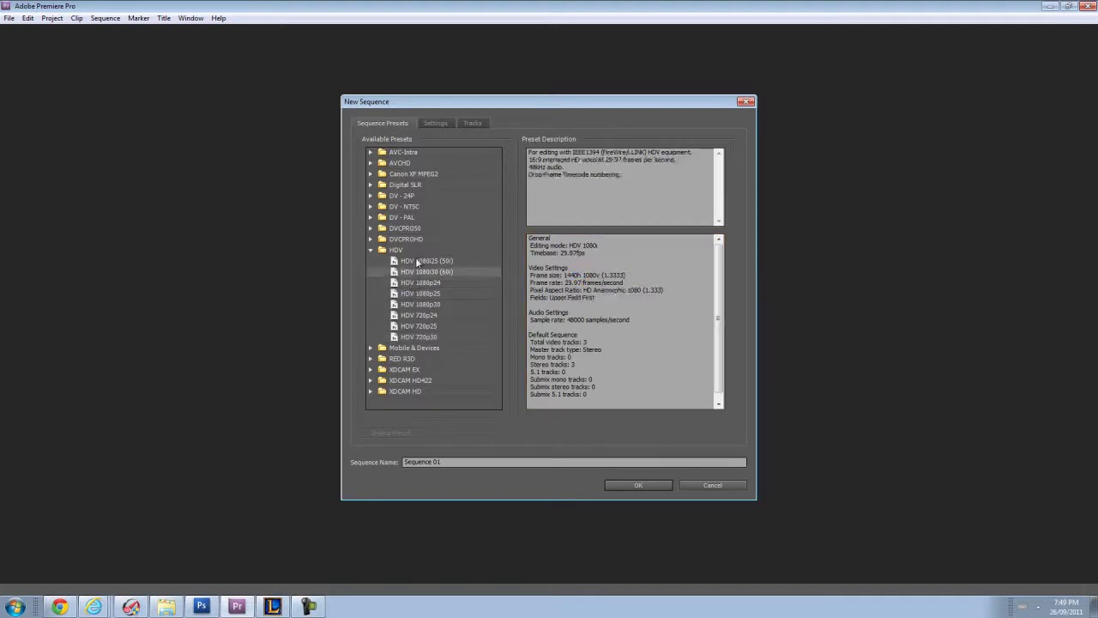
{"action": "left_click", "coordinate": [423, 292]}
{"action": "left_click", "coordinate": [423, 282]}
{"action": "left_click", "coordinate": [423, 272]}
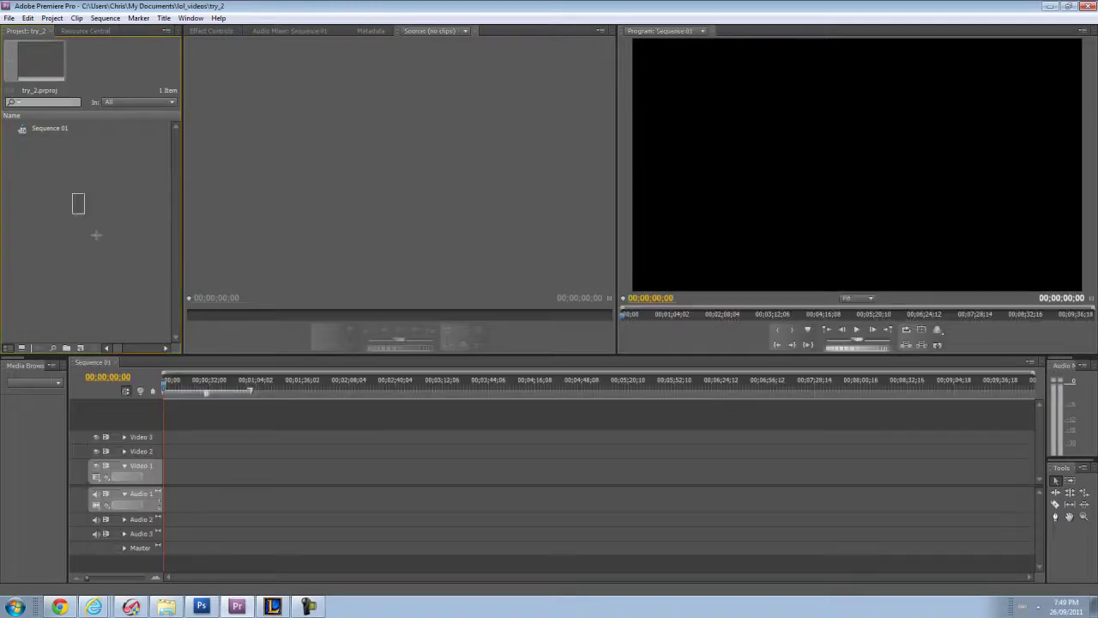
Open a file browser and navigate to C:\Fraps\Movies.
{"action": "mouse_move", "coordinate": [118, 261]}
{"action": "left_mouse_down"}
{"action": "mouse_move", "coordinate": [157, 294]}
{"action": "mouse_move", "coordinate": [20, 315]}
{"action": "mouse_move", "coordinate": [60, 324]}
{"action": "mouse_move", "coordinate": [189, 236]}
{"action": "mouse_move", "coordinate": [97, 241]}
{"action": "mouse_move", "coordinate": [112, 290]}
{"action": "mouse_move", "coordinate": [123, 263]}
{"action": "mouse_move", "coordinate": [127, 272]}
{"action": "left_mouse_up"}
{"action": "left_click", "coordinate": [163, 607]}
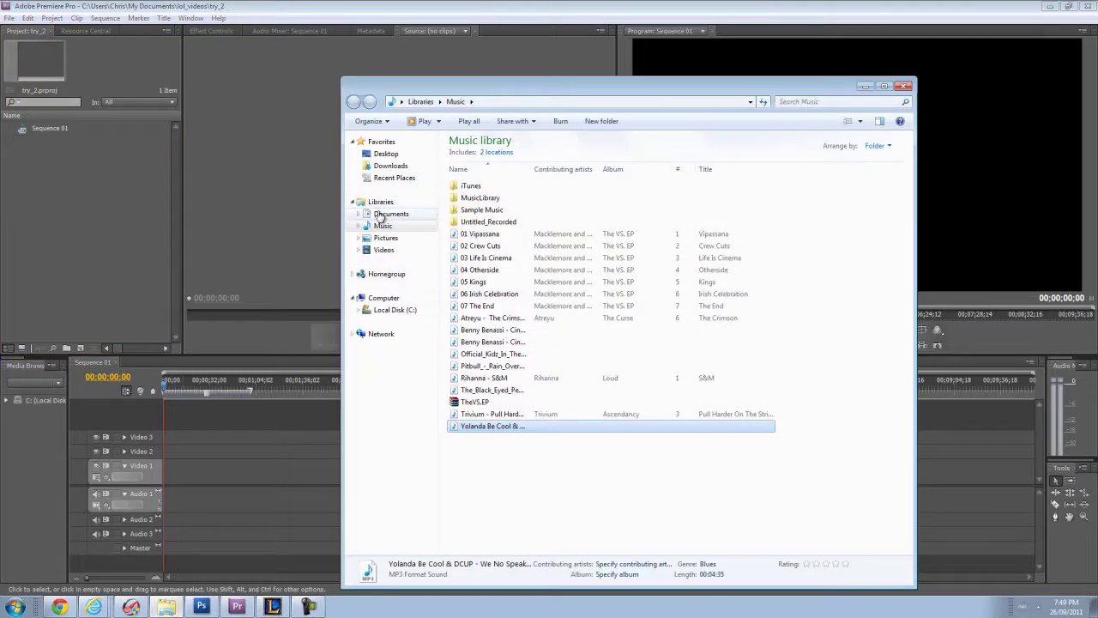
{"action": "left_click", "coordinate": [382, 215]}
{"action": "left_click", "coordinate": [388, 310]}
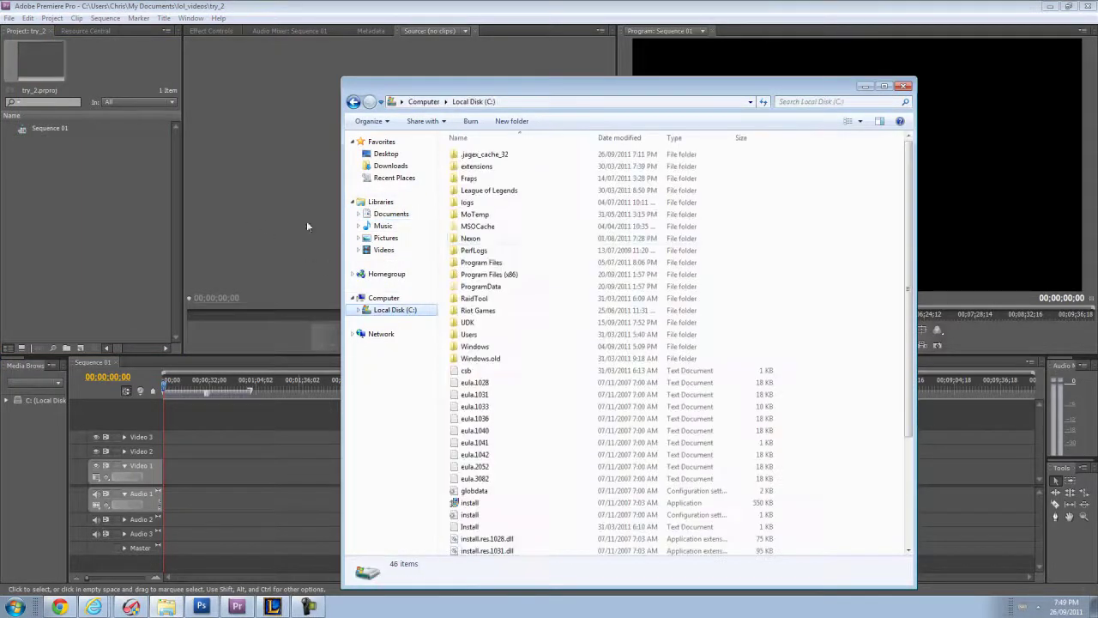
{"action": "double_click", "coordinate": [469, 177]}
{"action": "double_click", "coordinate": [609, 161]}
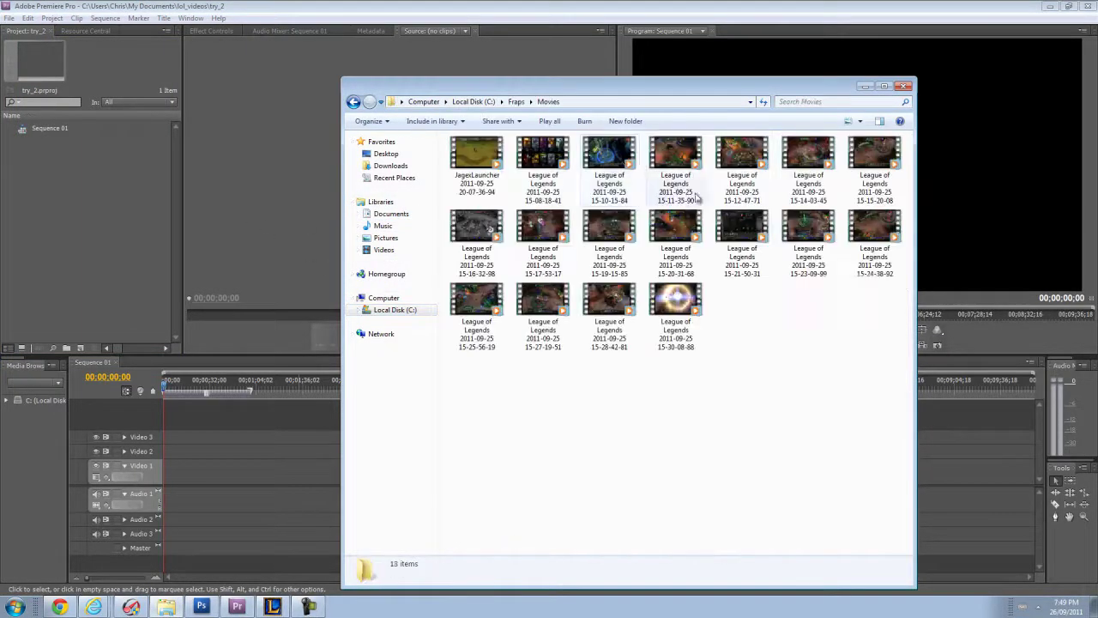
Drag the 15-11-35-90 recording into the Project panel and load it for previewing.
{"action": "left_click", "coordinate": [742, 159]}
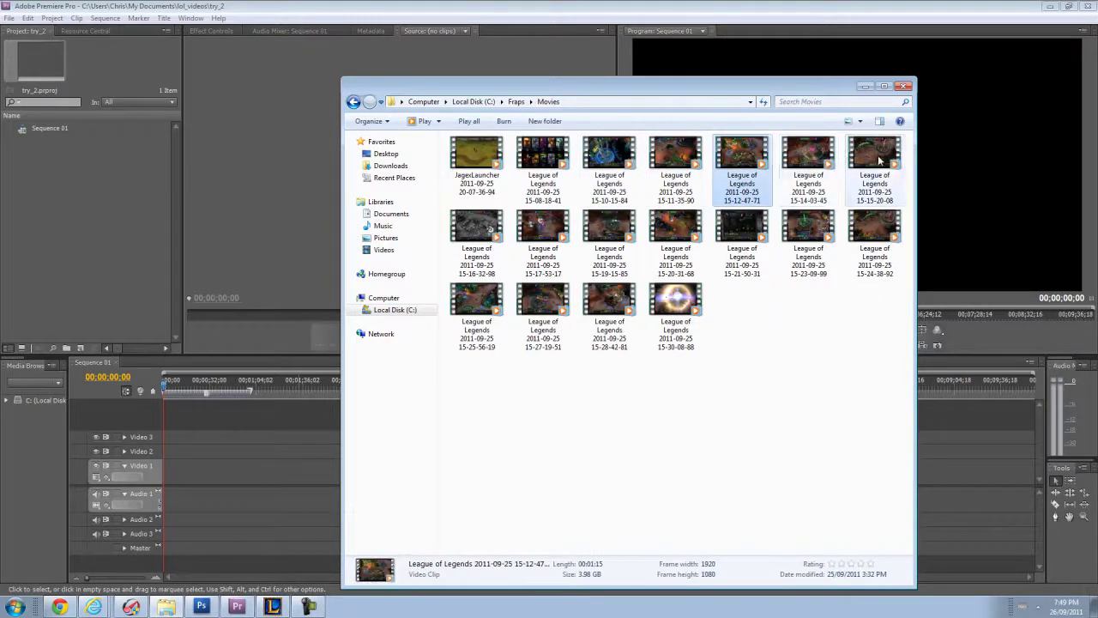
{"action": "left_click", "coordinate": [878, 158]}
{"action": "left_click", "coordinate": [684, 142]}
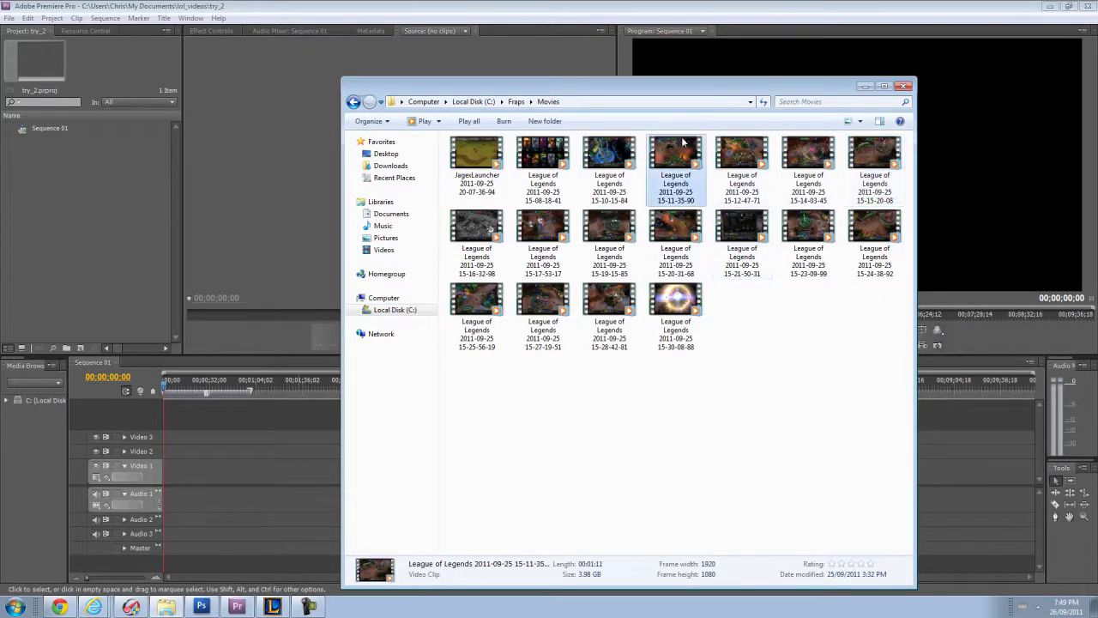
{"action": "left_click_drag", "start_coordinate": [684, 143], "coordinate": [224, 193]}
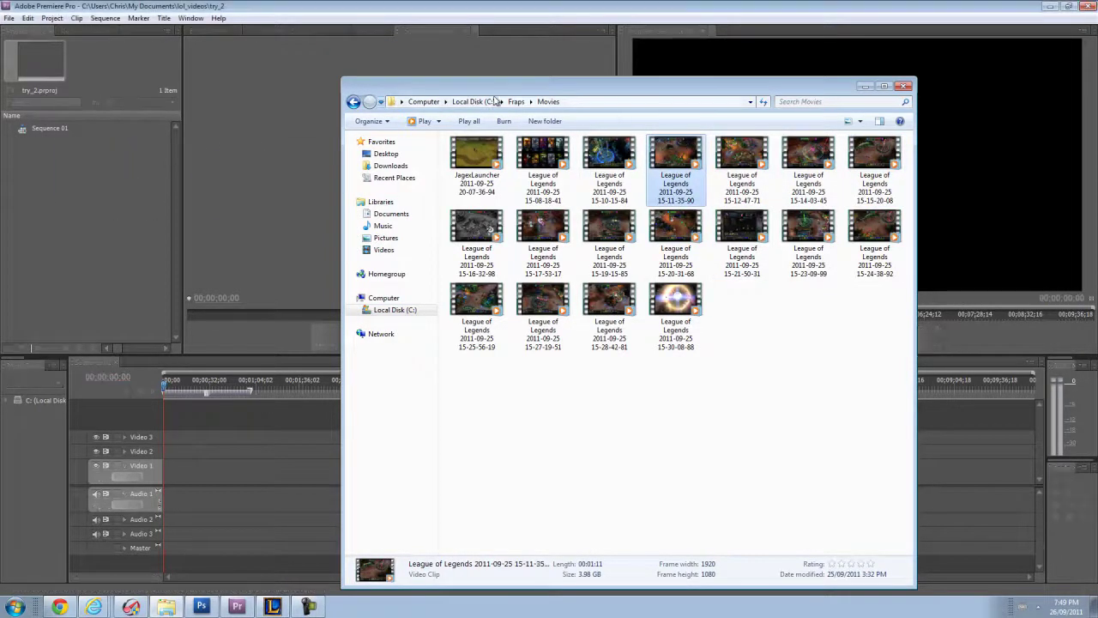
{"action": "left_click", "coordinate": [292, 116]}
{"action": "double_click", "coordinate": [38, 144]}
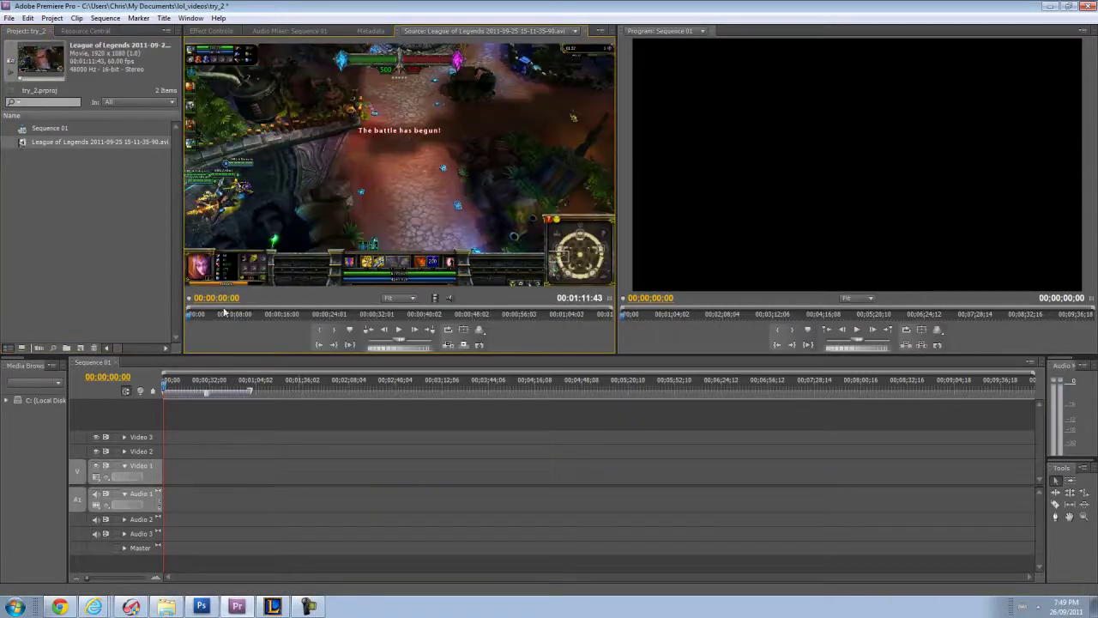
Mark in and out points on the gameplay clip for a 00:00:07:35 section ending near 00:00:31:54.
{"action": "left_click_drag", "start_coordinate": [190, 318], "coordinate": [317, 314]}
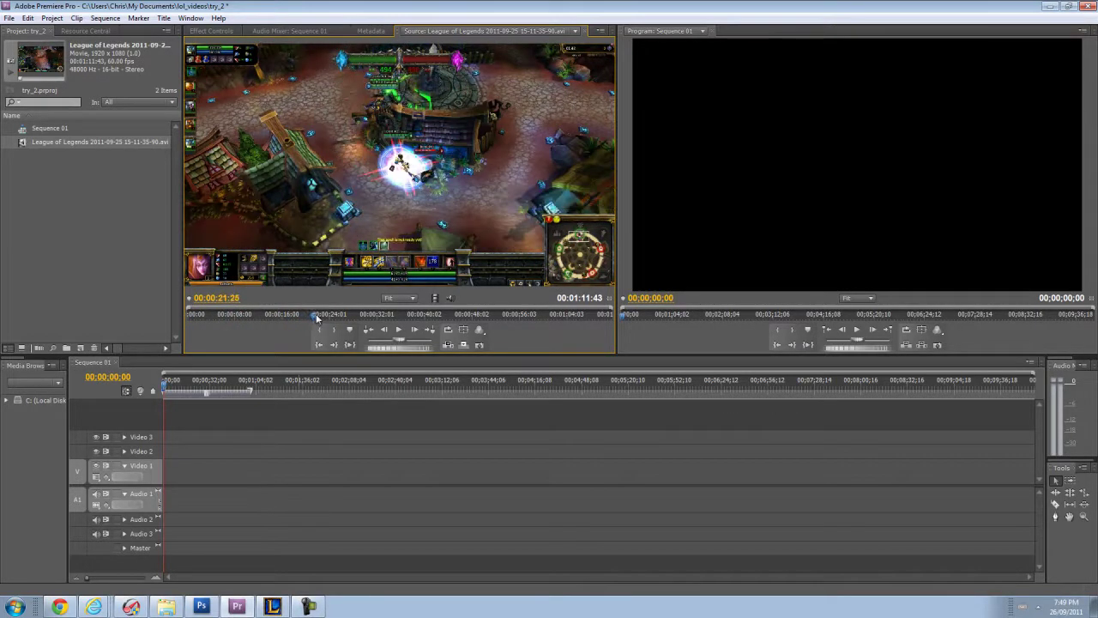
{"action": "left_click", "coordinate": [401, 322]}
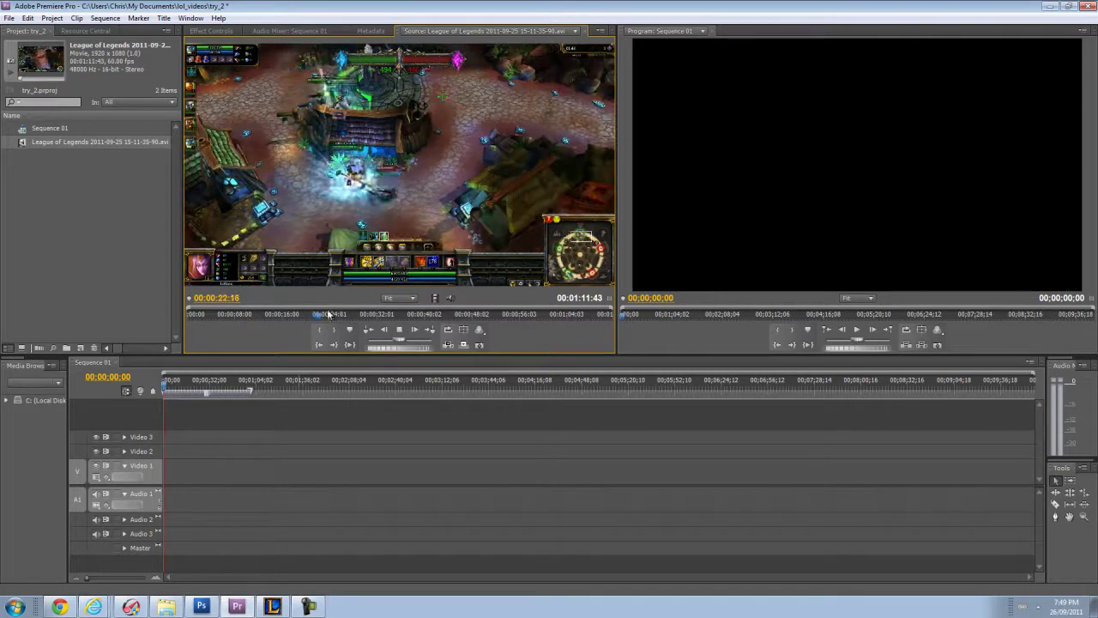
{"action": "left_click", "coordinate": [321, 333]}
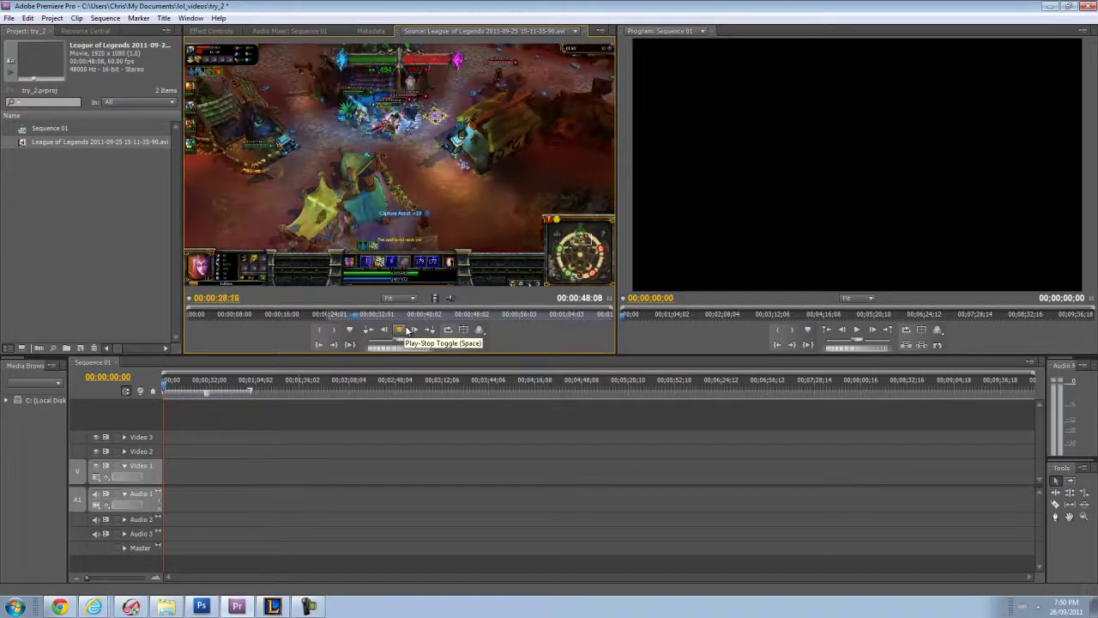
{"action": "left_click", "coordinate": [348, 331]}
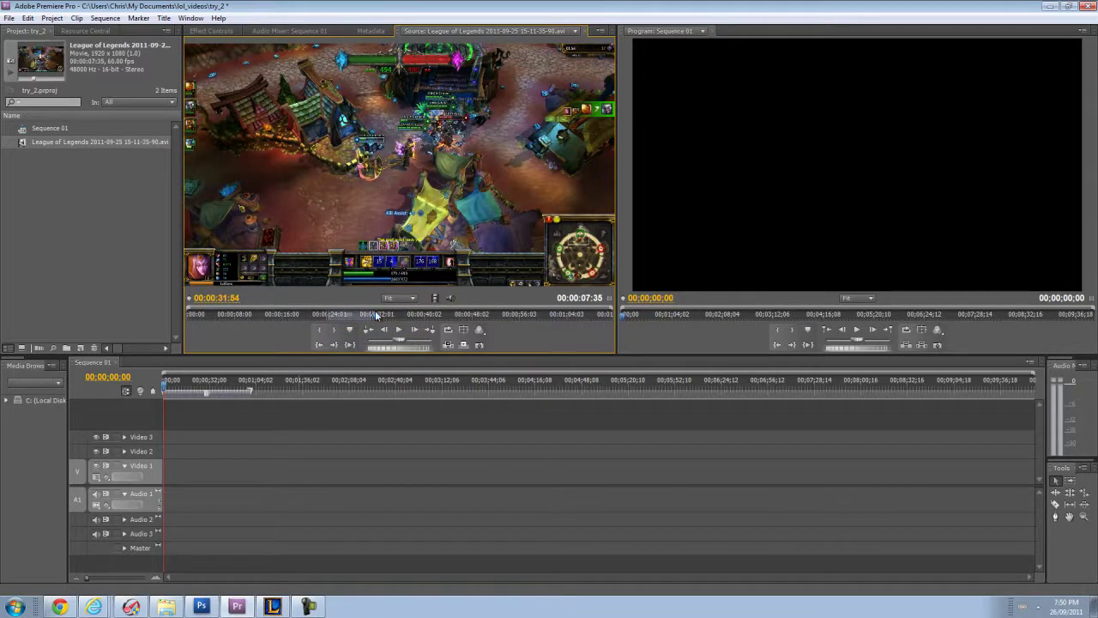
{"action": "left_click_drag", "start_coordinate": [375, 316], "coordinate": [364, 315]}
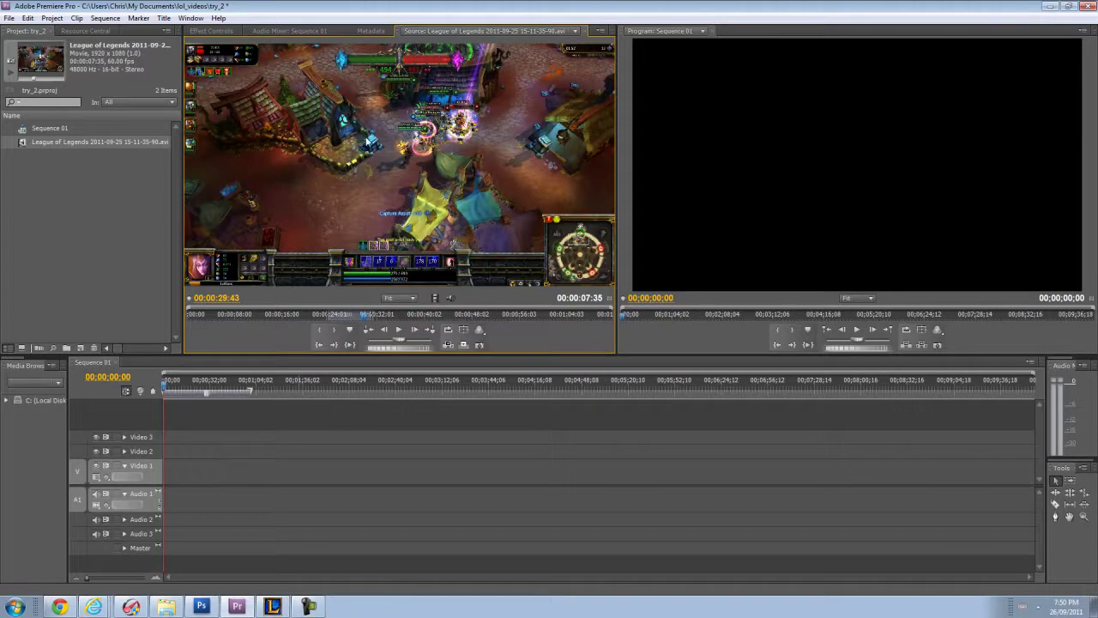
Place the trimmed gameplay section at 00:00:00:00 on Video 1/Audio 1 and turn its volume all the way down.
{"action": "left_click_drag", "start_coordinate": [369, 141], "coordinate": [183, 494]}
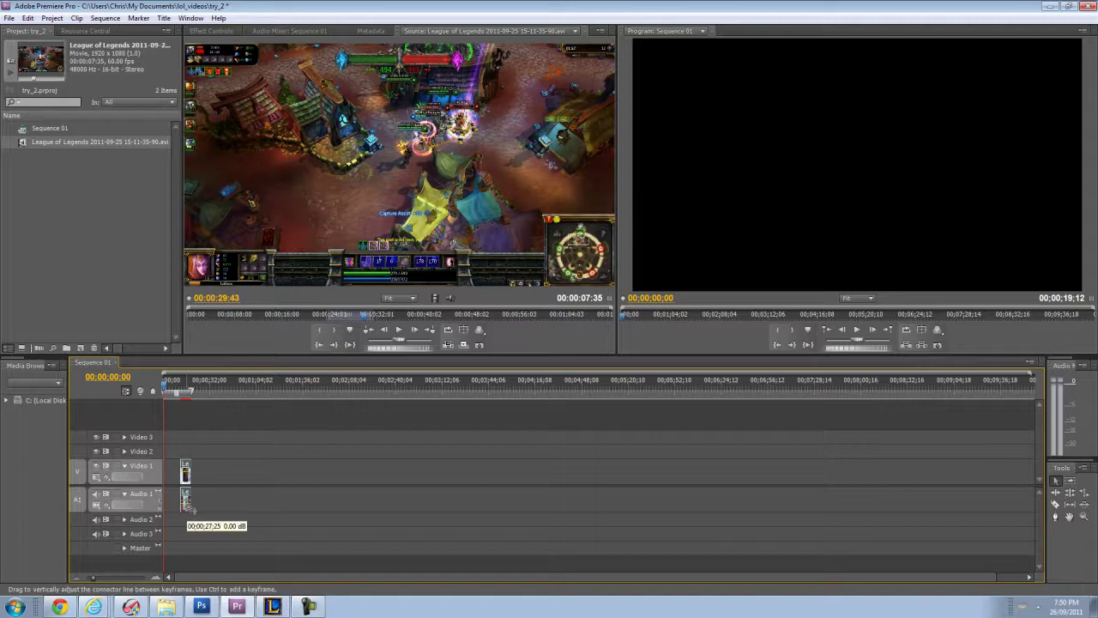
{"action": "left_click_drag", "start_coordinate": [191, 507], "coordinate": [189, 515]}
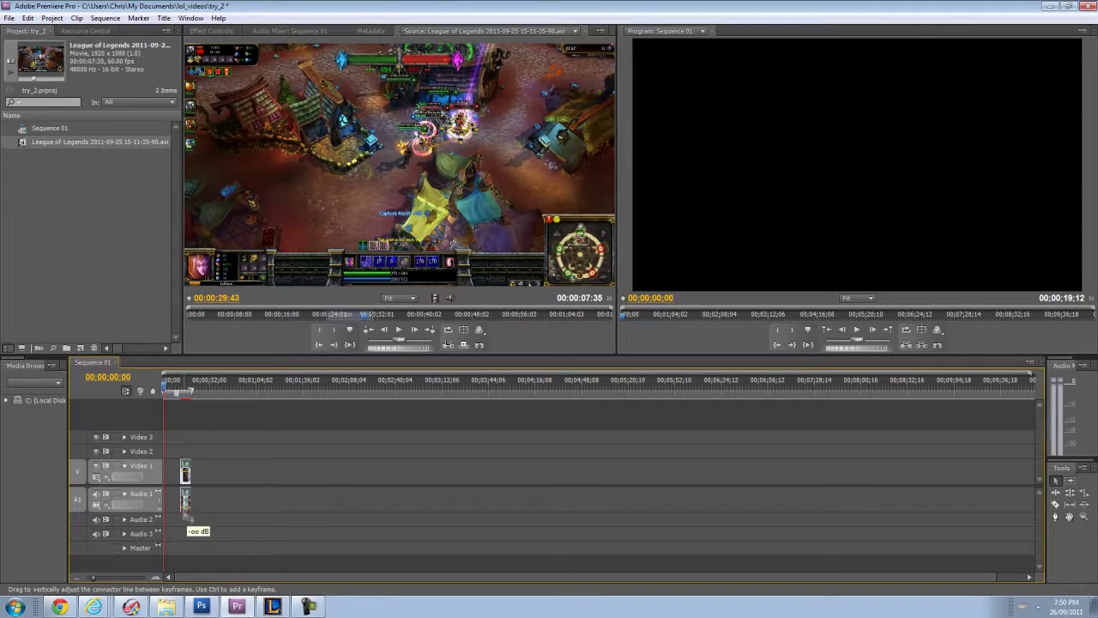
{"action": "left_click_drag", "start_coordinate": [187, 516], "coordinate": [186, 517]}
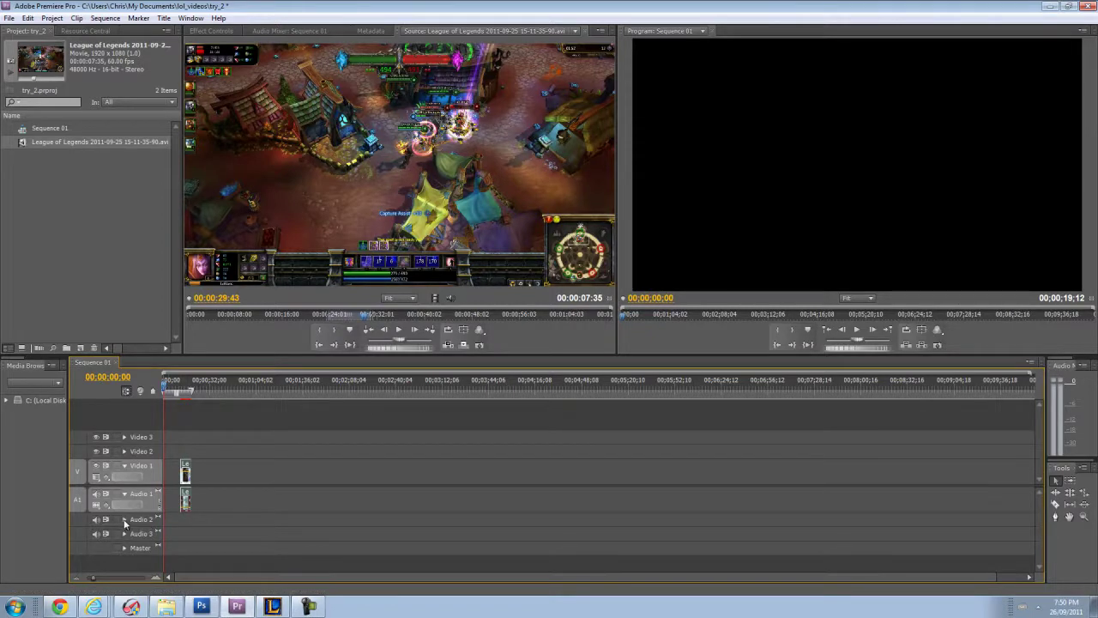
Expand the Audio 2 and Audio 3 tracks and adjust the timeline view.
{"action": "left_click", "coordinate": [124, 519]}
{"action": "left_click", "coordinate": [126, 545]}
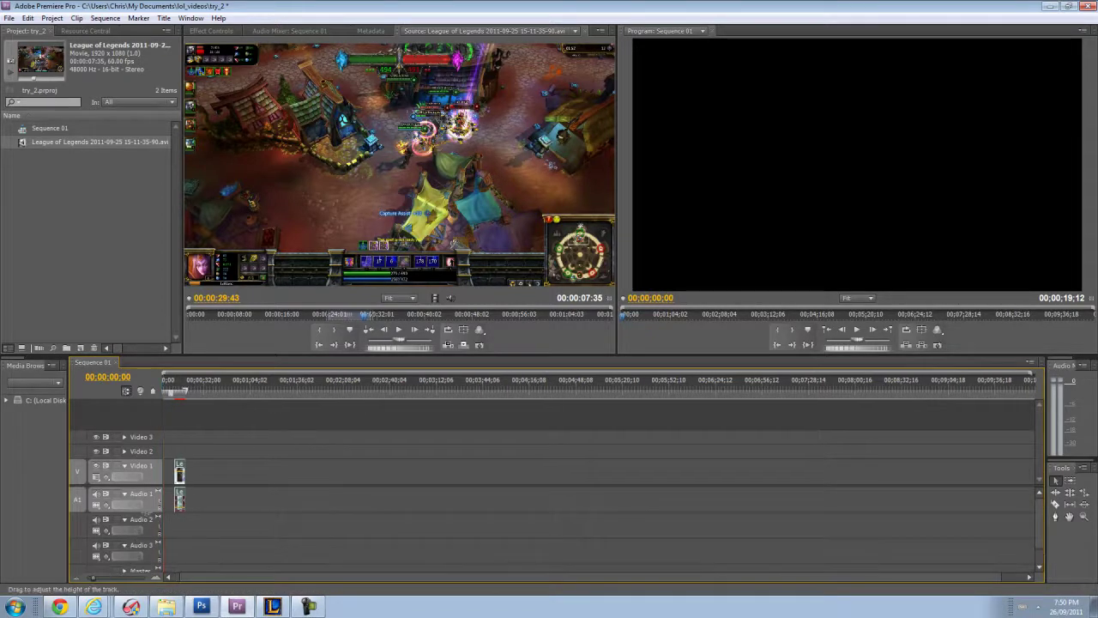
{"action": "left_click_drag", "start_coordinate": [169, 517], "coordinate": [972, 518]}
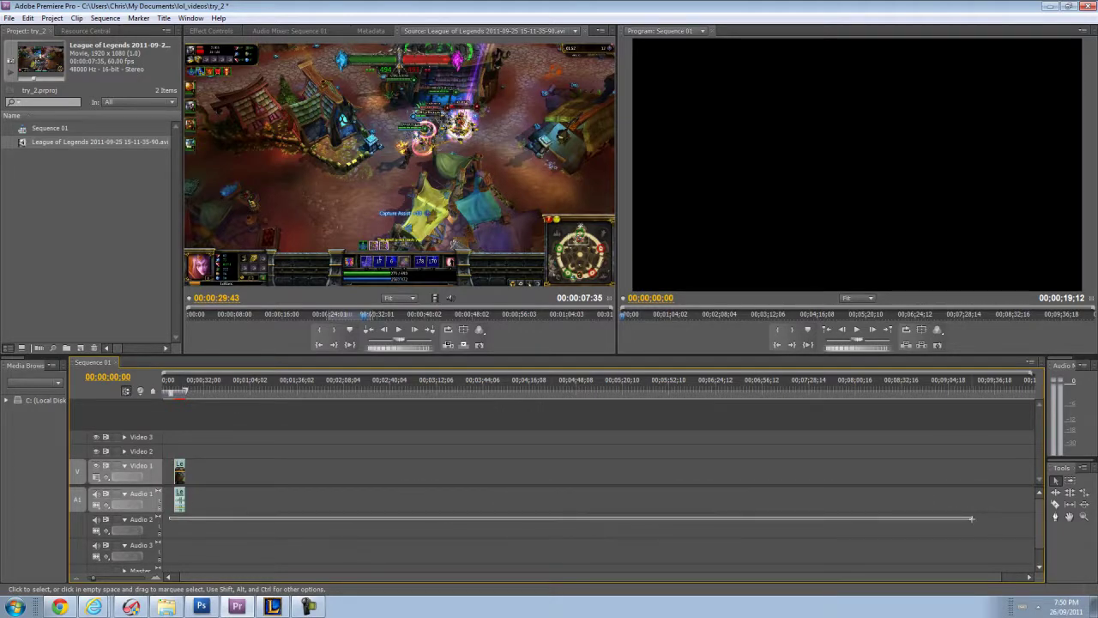
{"action": "left_click_drag", "start_coordinate": [972, 518], "coordinate": [972, 520]}
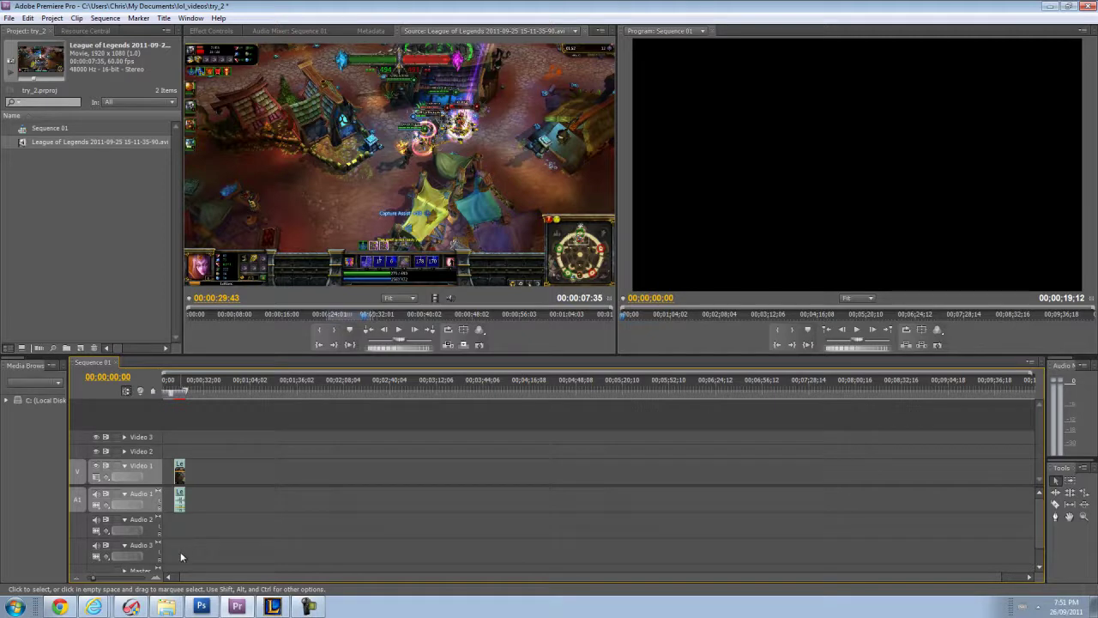
{"action": "scroll", "coordinate": [180, 551], "scroll_direction": "up", "scroll_amount": 2}
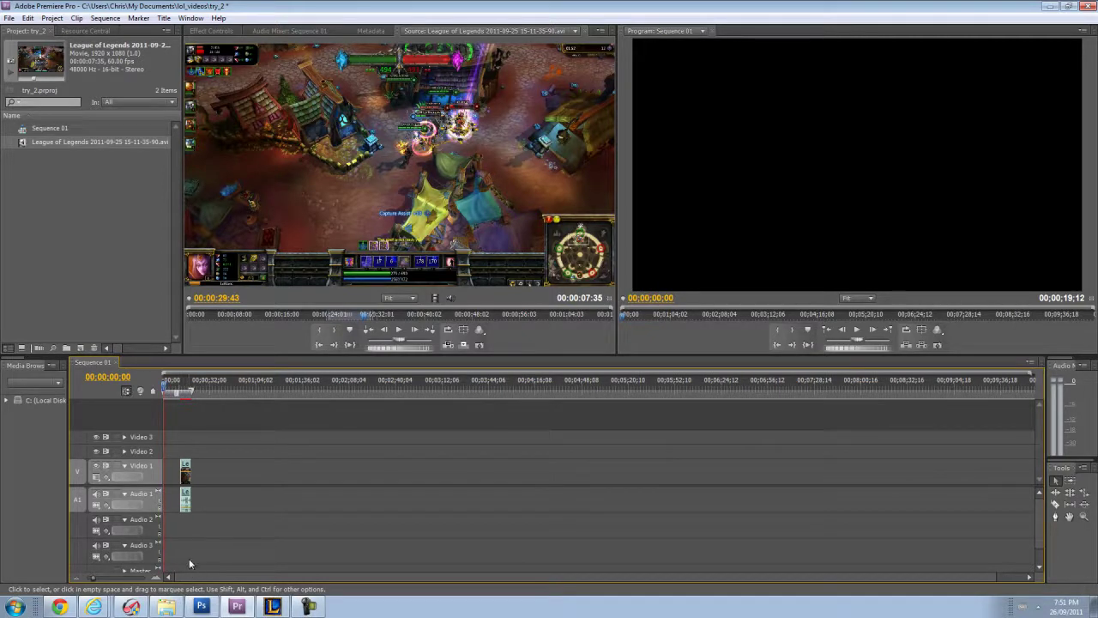
{"action": "left_click_drag", "start_coordinate": [181, 542], "coordinate": [585, 556]}
Select the gameplay clip around 16 seconds in and resize it to fit the frame.
{"action": "mouse_move", "coordinate": [168, 388]}
{"action": "left_mouse_down"}
{"action": "mouse_move", "coordinate": [194, 390]}
{"action": "mouse_move", "coordinate": [184, 390]}
{"action": "left_mouse_up"}
{"action": "left_click", "coordinate": [797, 171]}
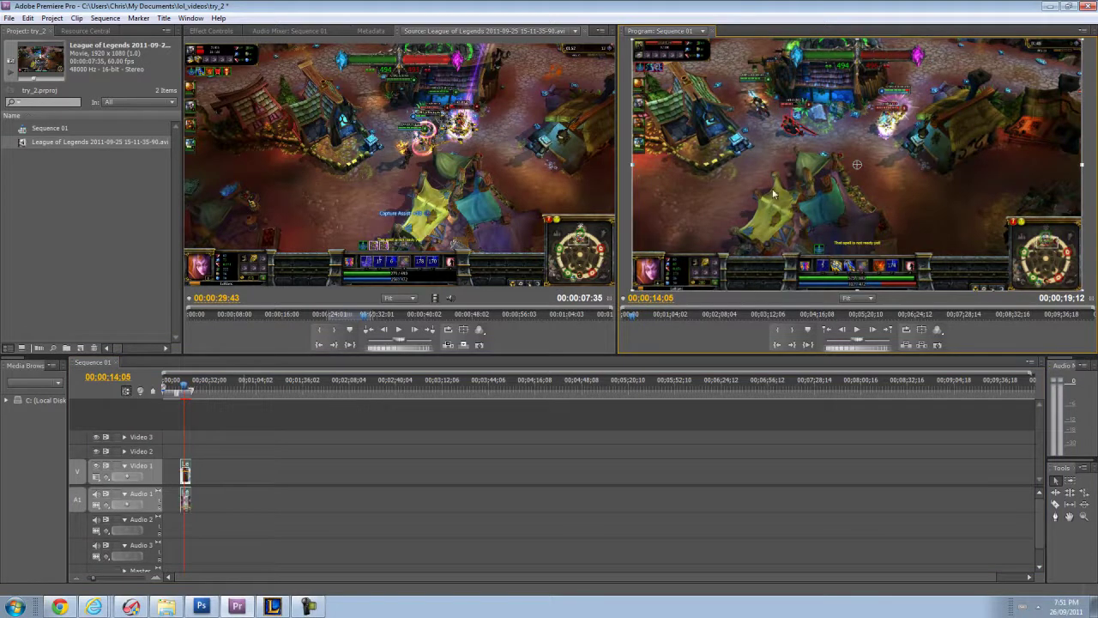
{"action": "mouse_move", "coordinate": [632, 290]}
{"action": "left_mouse_down"}
{"action": "mouse_move", "coordinate": [841, 176]}
{"action": "mouse_move", "coordinate": [639, 270]}
{"action": "left_mouse_up"}
Import 15-30-08-88, trim it from about 3 seconds to the VICTORY screen, and add it after the first clip.
{"action": "mouse_move", "coordinate": [180, 609]}
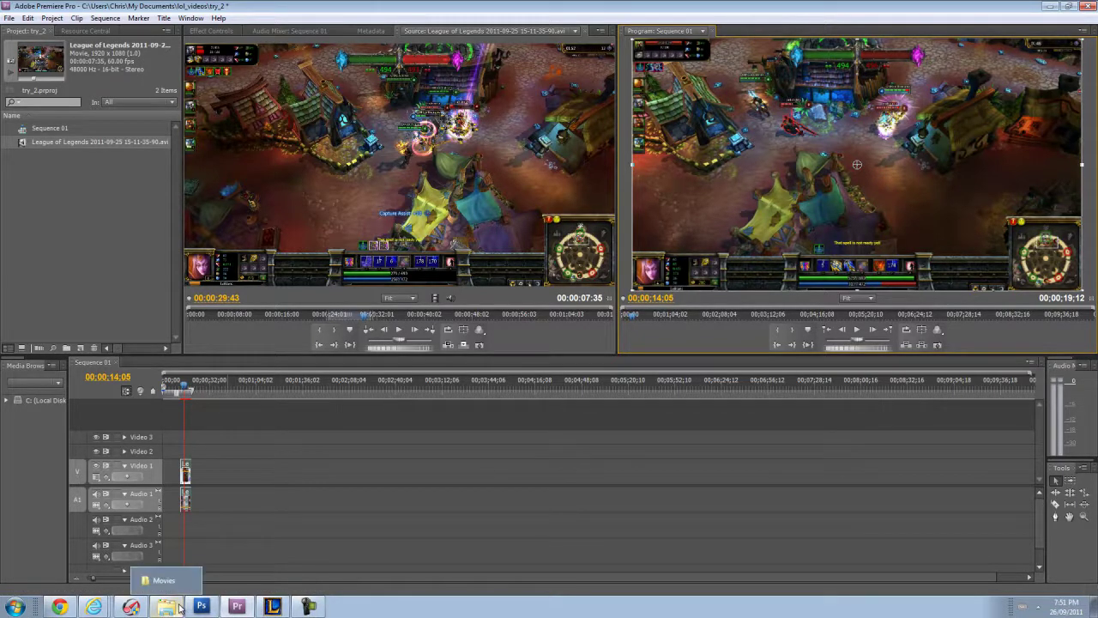
{"action": "left_click", "coordinate": [180, 608]}
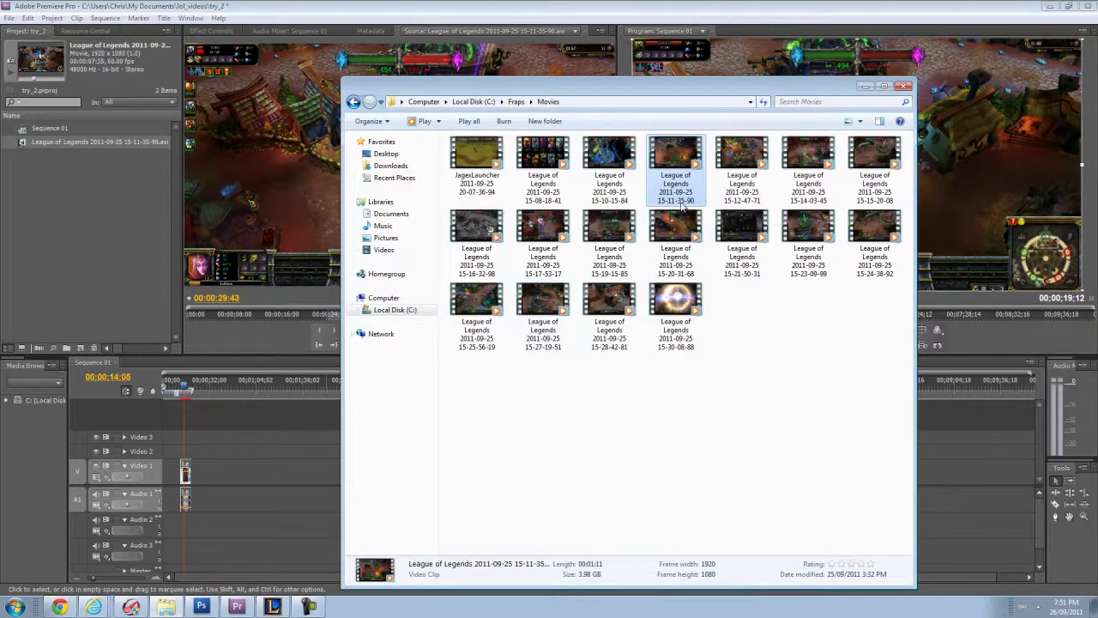
{"action": "left_click_drag", "start_coordinate": [678, 308], "coordinate": [160, 179]}
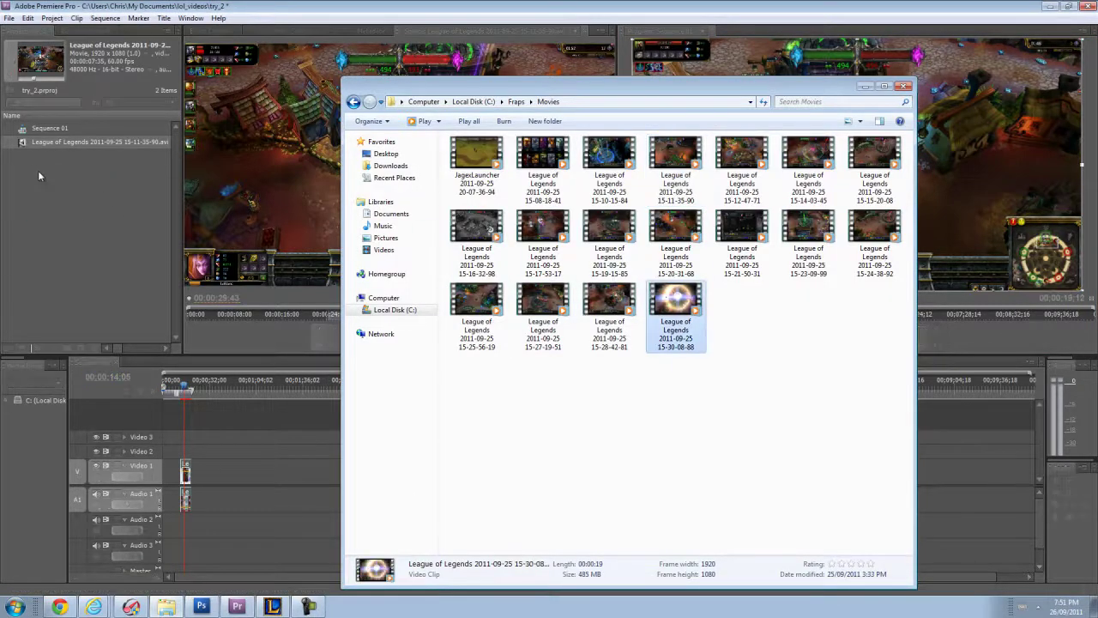
{"action": "left_click_drag", "start_coordinate": [38, 176], "coordinate": [241, 267]}
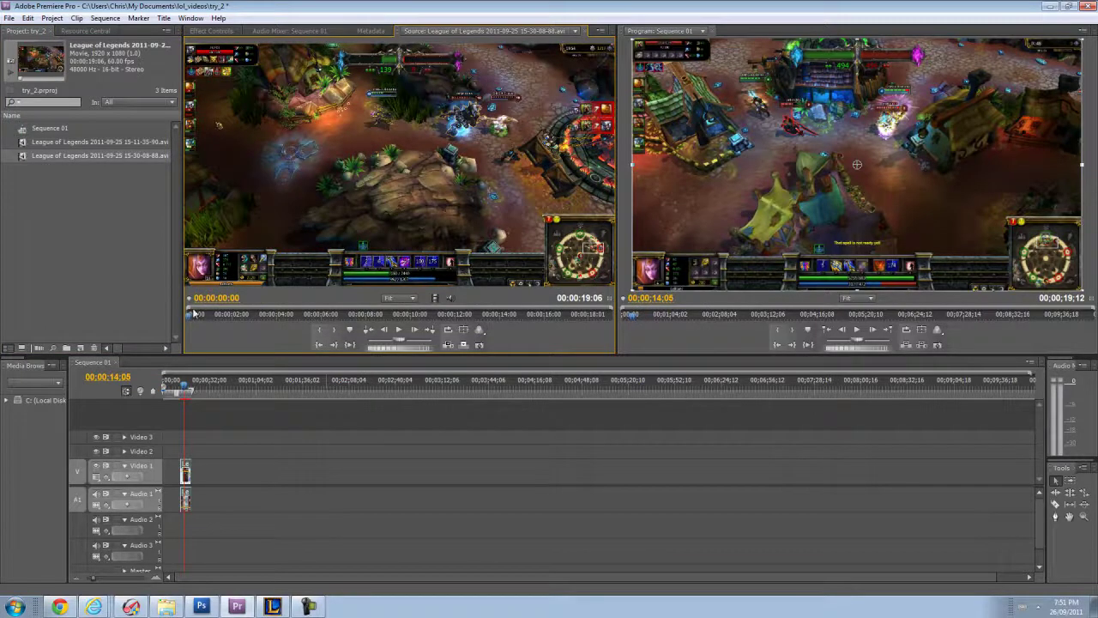
{"action": "left_click", "coordinate": [260, 317]}
{"action": "key", "text": "i"}
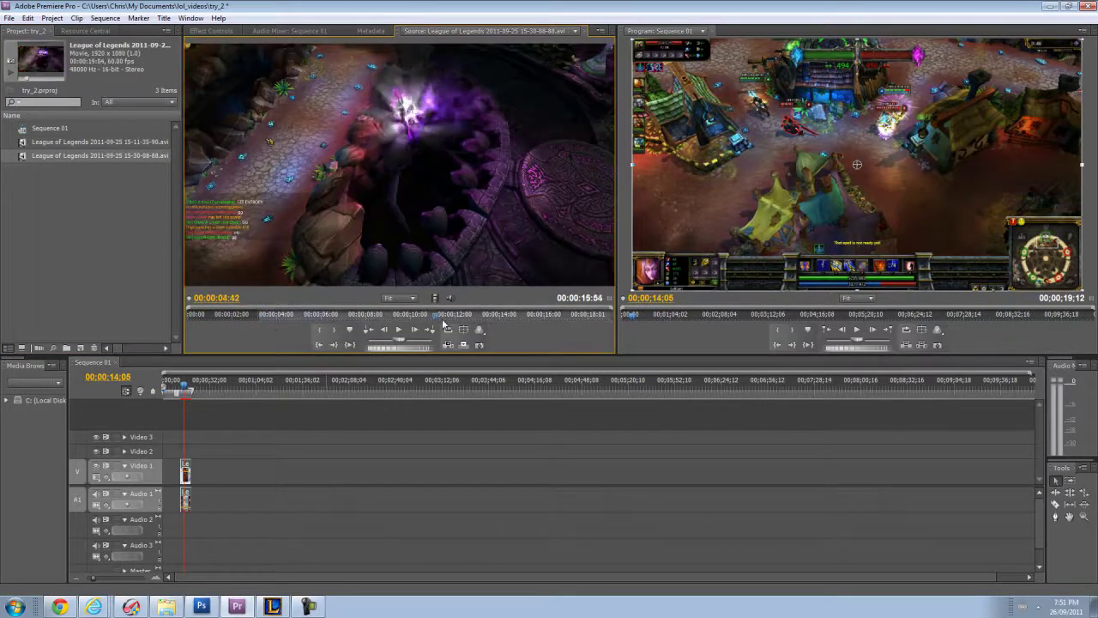
{"action": "left_click", "coordinate": [563, 324]}
{"action": "left_click", "coordinate": [334, 329]}
{"action": "left_click_drag", "start_coordinate": [303, 248], "coordinate": [184, 493]}
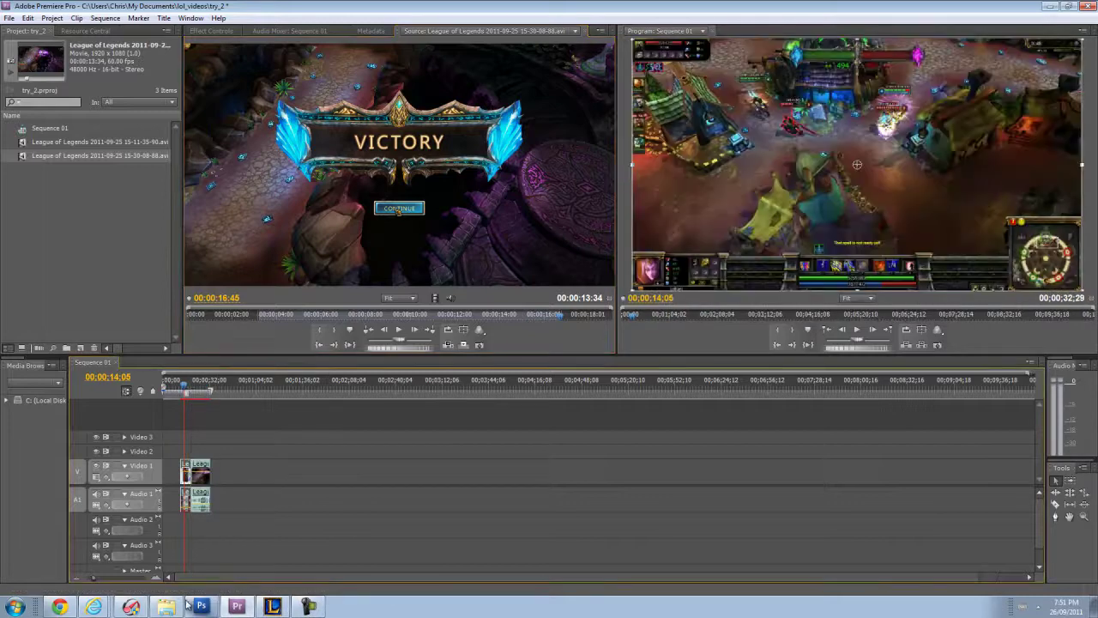
Import 15-16-32-98, trim it to end around 56 seconds, place it on Video 1/Audio 1, and zoom the timeline.
{"action": "left_click", "coordinate": [165, 607]}
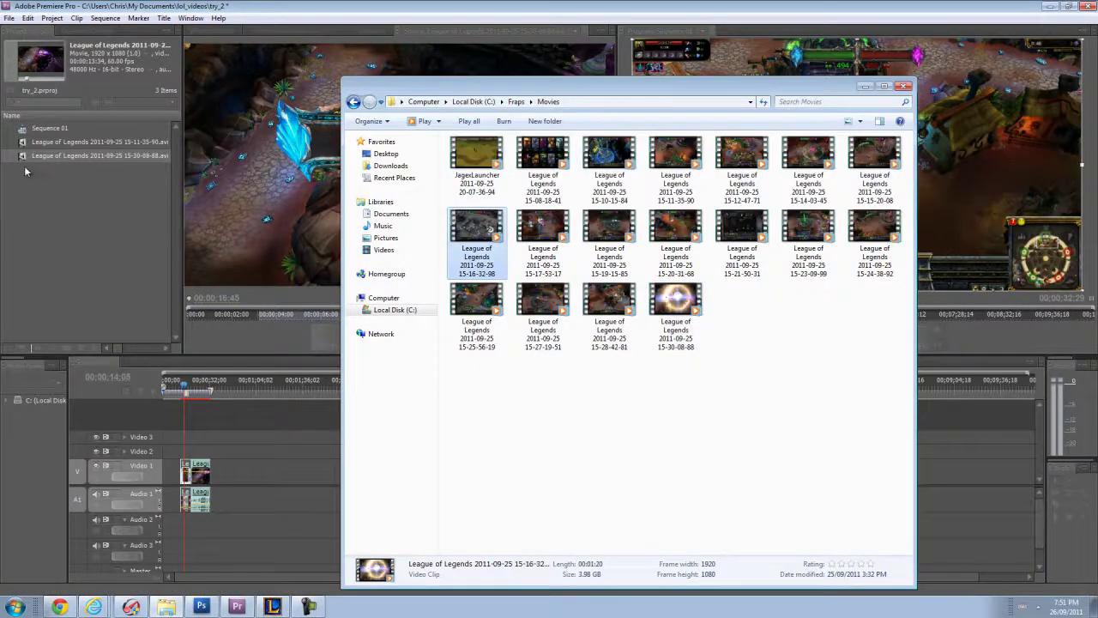
{"action": "left_click_drag", "start_coordinate": [25, 172], "coordinate": [25, 170]}
{"action": "double_click", "coordinate": [51, 169]}
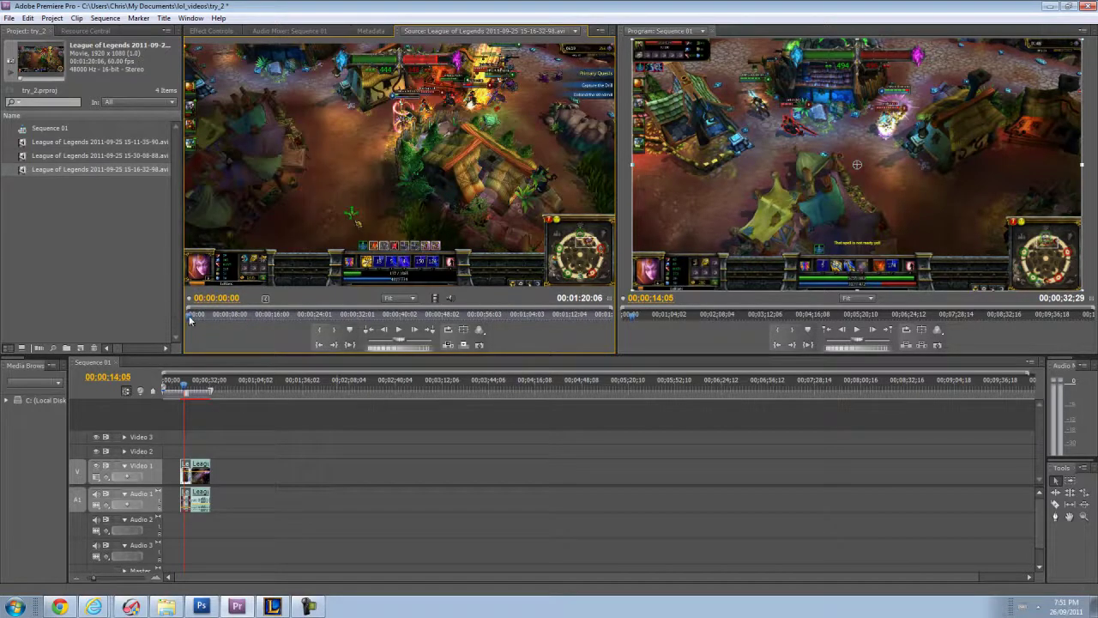
{"action": "left_click_drag", "start_coordinate": [190, 319], "coordinate": [485, 314]}
{"action": "left_click_drag", "start_coordinate": [399, 163], "coordinate": [221, 487]}
{"action": "left_click", "coordinate": [290, 392]}
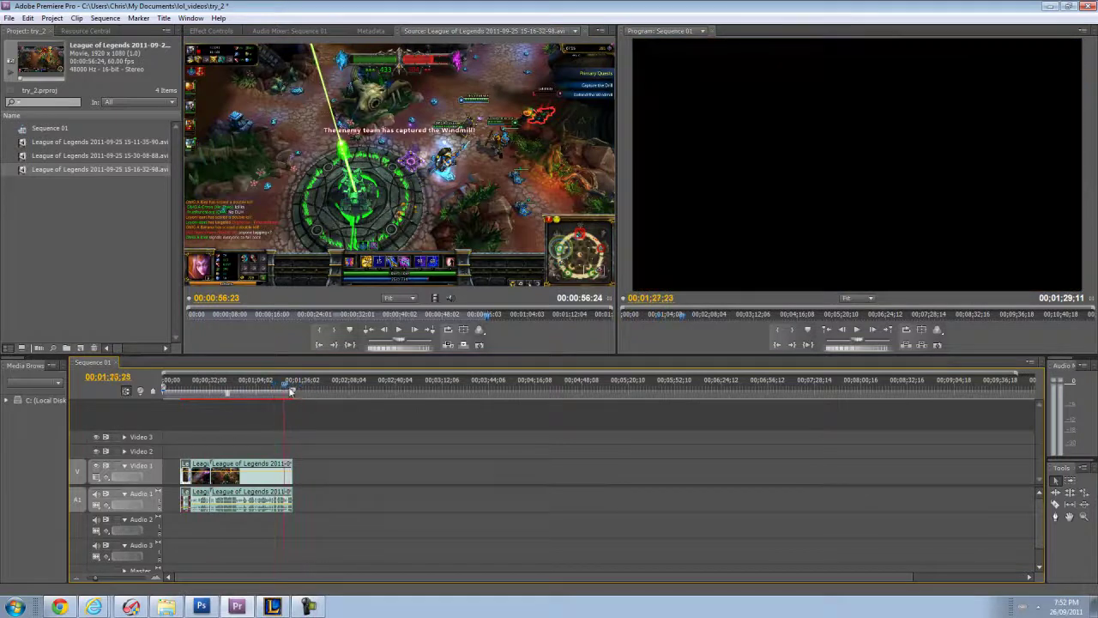
{"action": "left_click", "coordinate": [245, 386]}
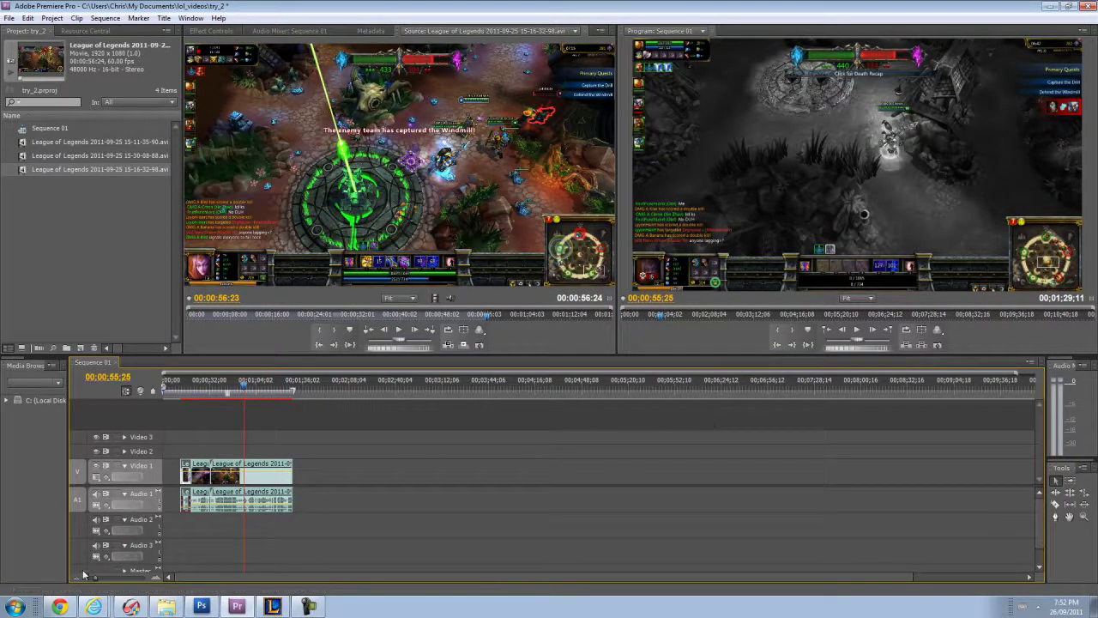
{"action": "mouse_move", "coordinate": [96, 582]}
{"action": "left_mouse_down"}
{"action": "mouse_move", "coordinate": [124, 582]}
{"action": "mouse_move", "coordinate": [97, 579]}
{"action": "left_mouse_up"}
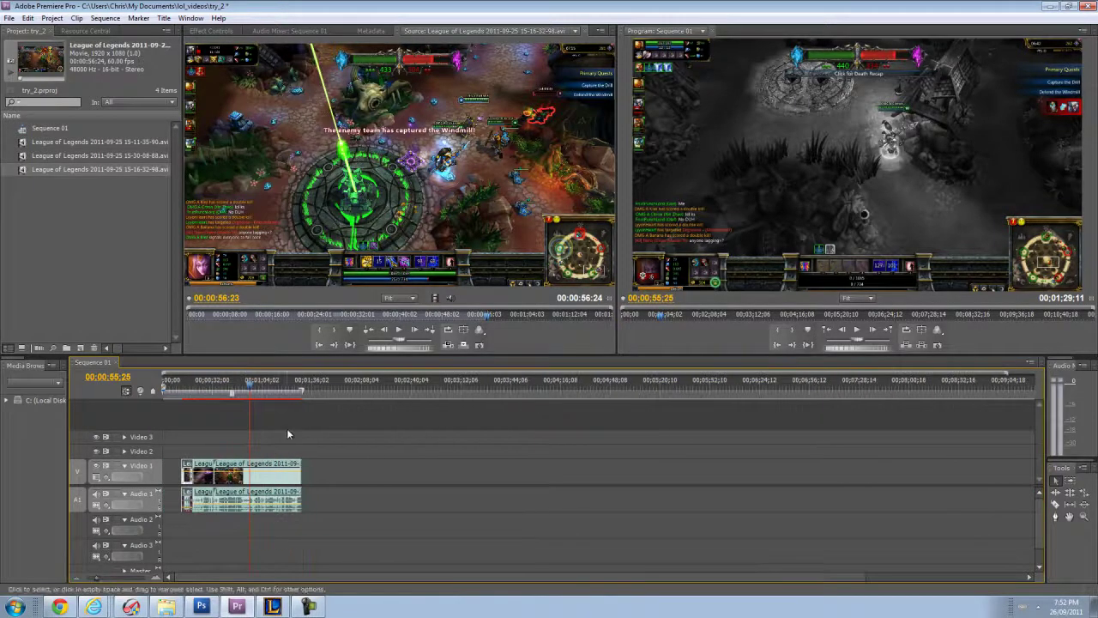
Drag lol_intro from the lol videos folder into the Project panel and open lol_intro.avi for previewing.
{"action": "left_click", "coordinate": [265, 607]}
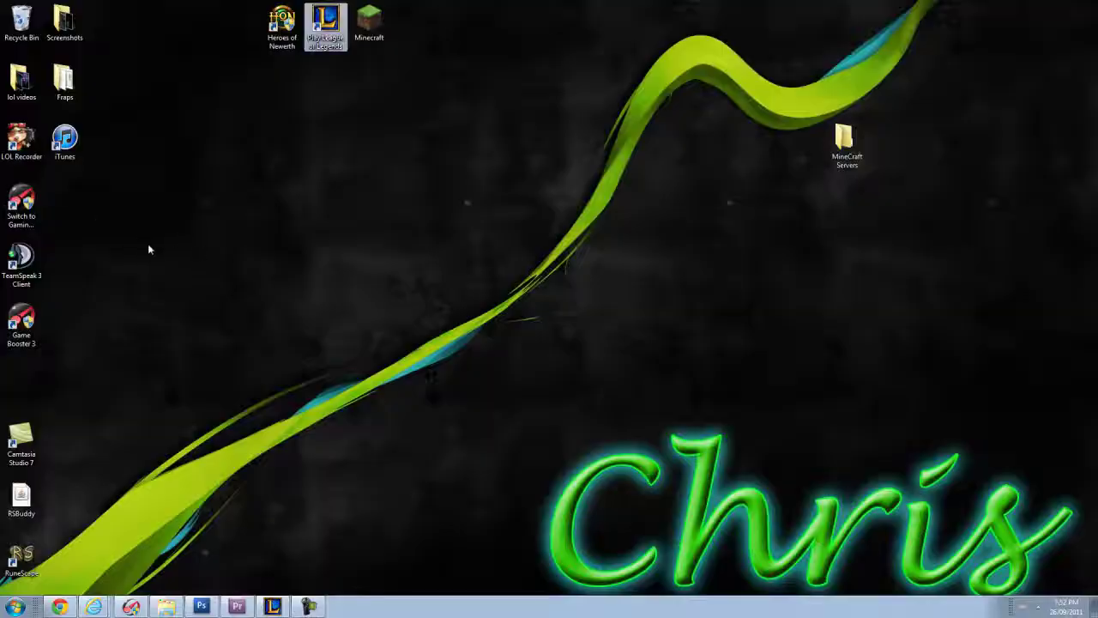
{"action": "double_click", "coordinate": [21, 81]}
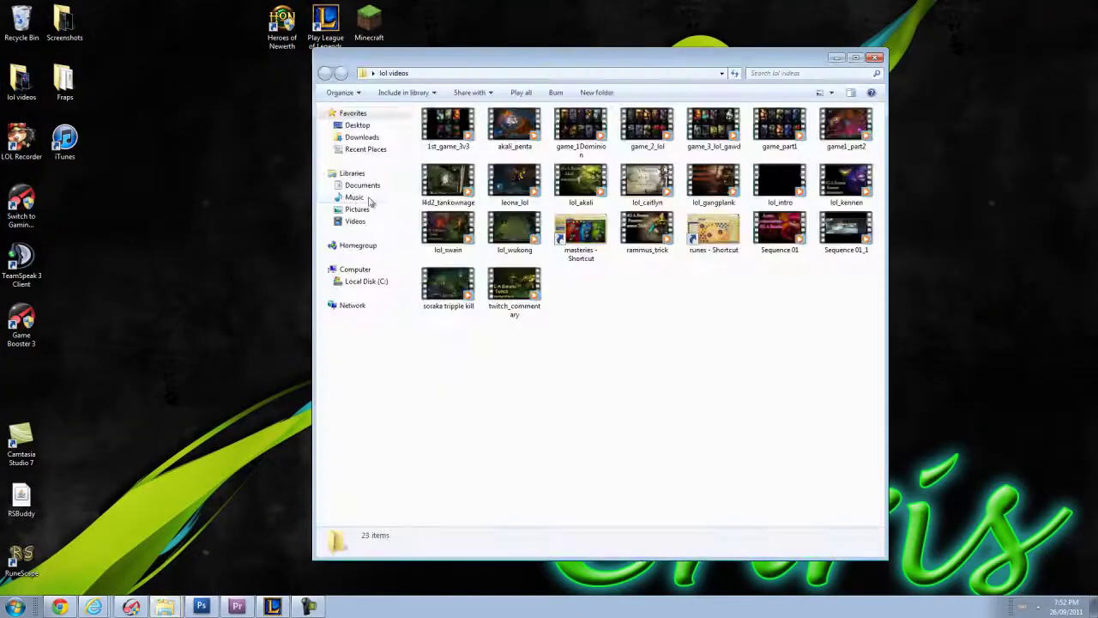
{"action": "left_click_drag", "start_coordinate": [783, 175], "coordinate": [26, 196]}
{"action": "double_click", "coordinate": [23, 185]}
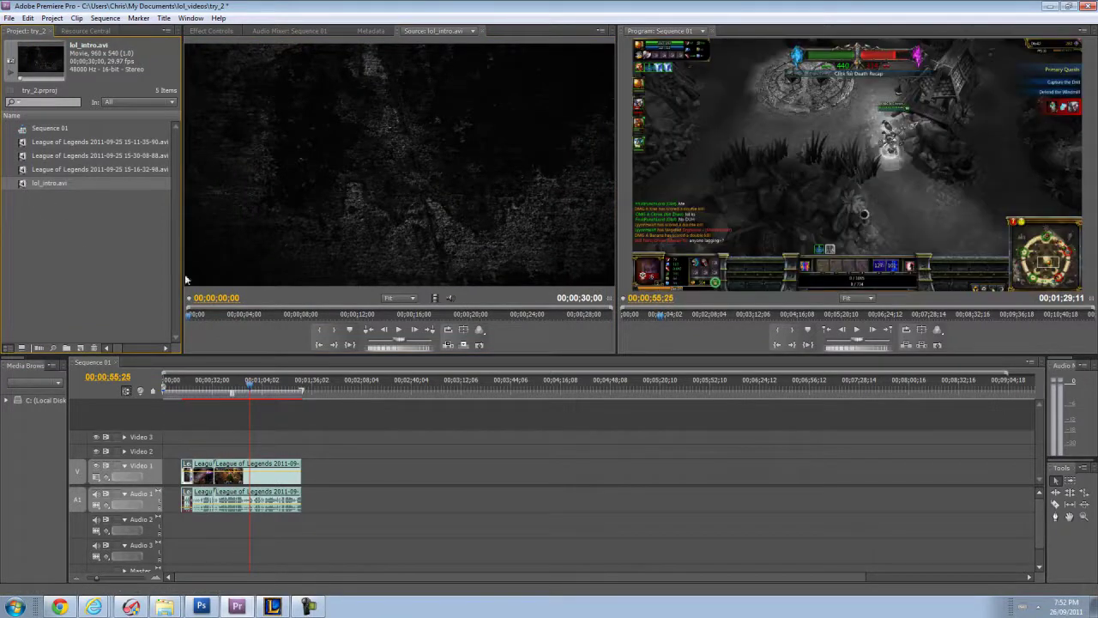
Trim lol_intro to its first 00;00;03;15 and place it at the start of Video 1.
{"action": "left_click_drag", "start_coordinate": [191, 317], "coordinate": [253, 317]}
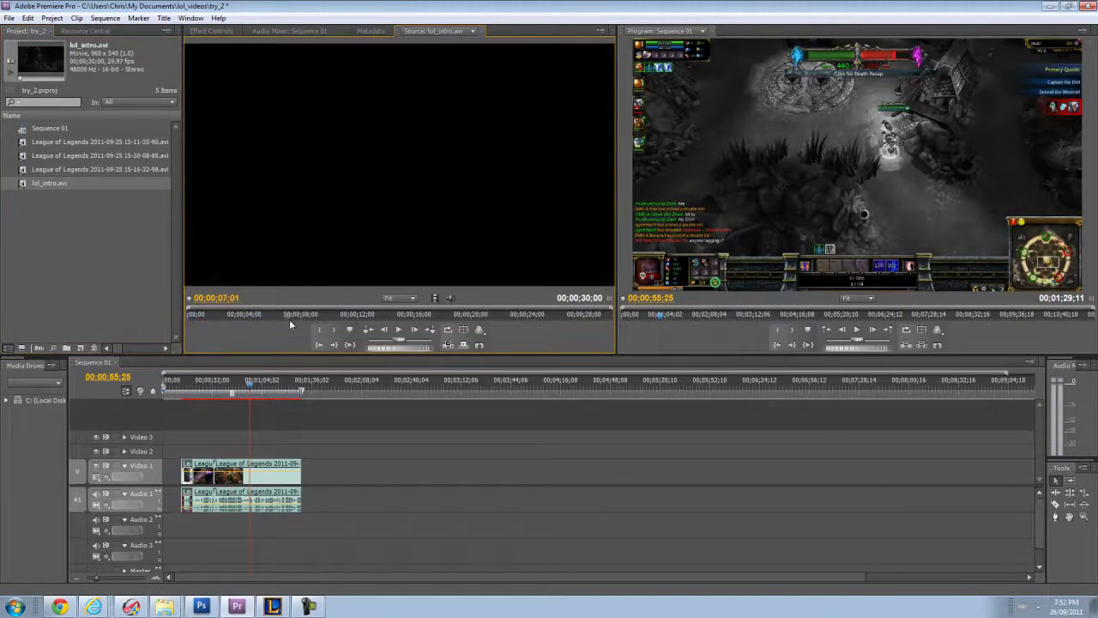
{"action": "left_click_drag", "start_coordinate": [334, 325], "coordinate": [438, 319]}
{"action": "left_click_drag", "start_coordinate": [293, 313], "coordinate": [237, 318]}
{"action": "left_click", "coordinate": [313, 329]}
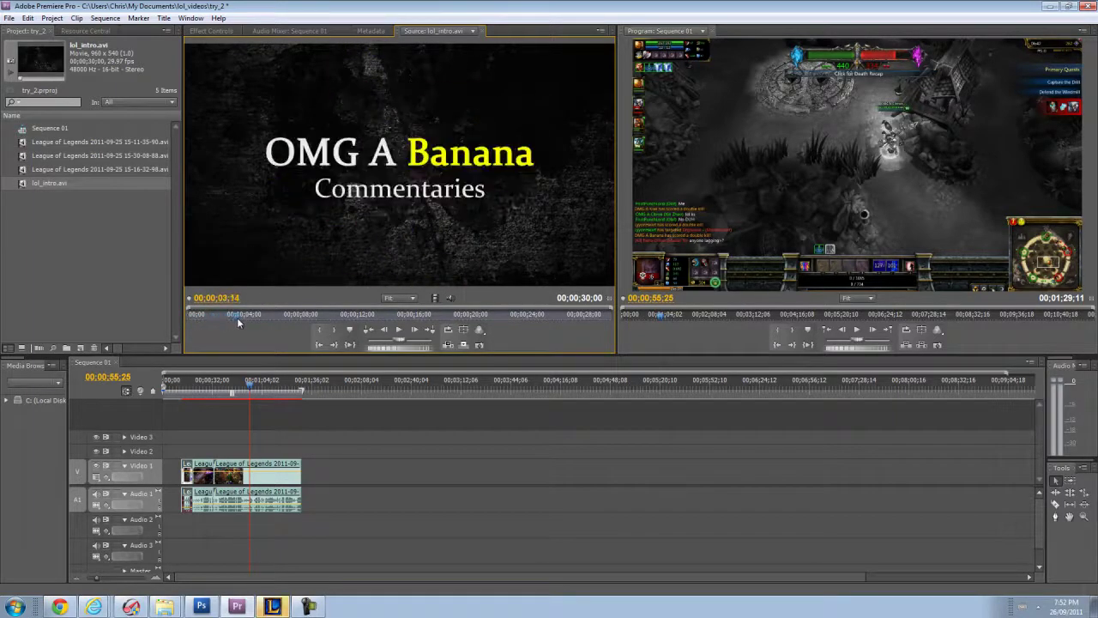
{"action": "left_click", "coordinate": [333, 329]}
{"action": "left_click_drag", "start_coordinate": [316, 236], "coordinate": [169, 479]}
Play the sequence from the start and scale the intro title up to fill the frame.
{"action": "left_click_drag", "start_coordinate": [249, 390], "coordinate": [148, 390]}
{"action": "left_click", "coordinate": [855, 200]}
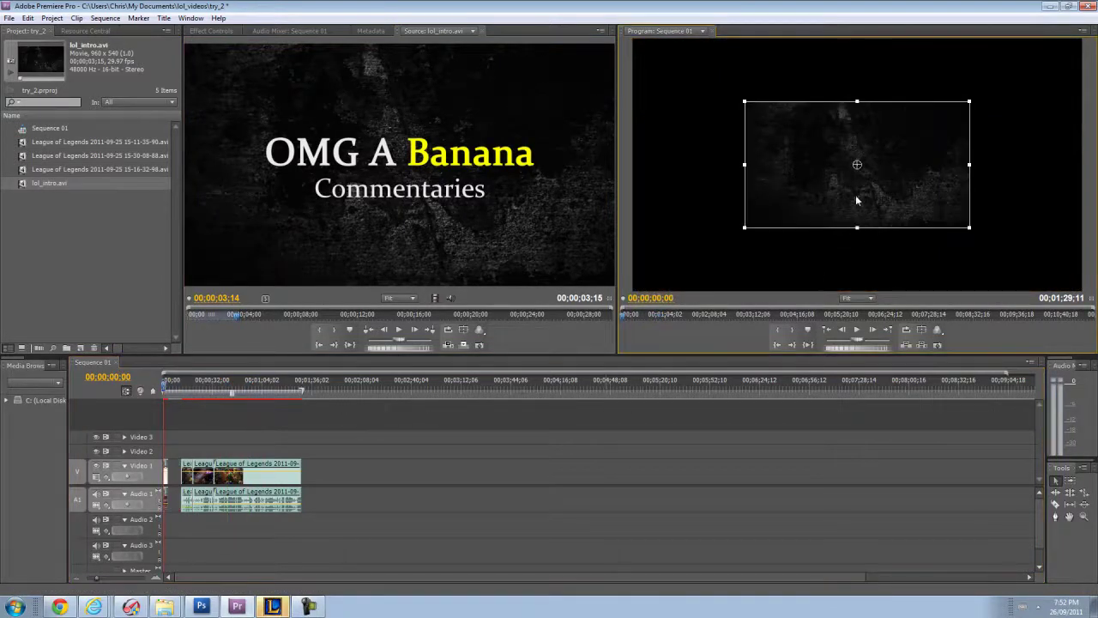
{"action": "left_click", "coordinate": [856, 331]}
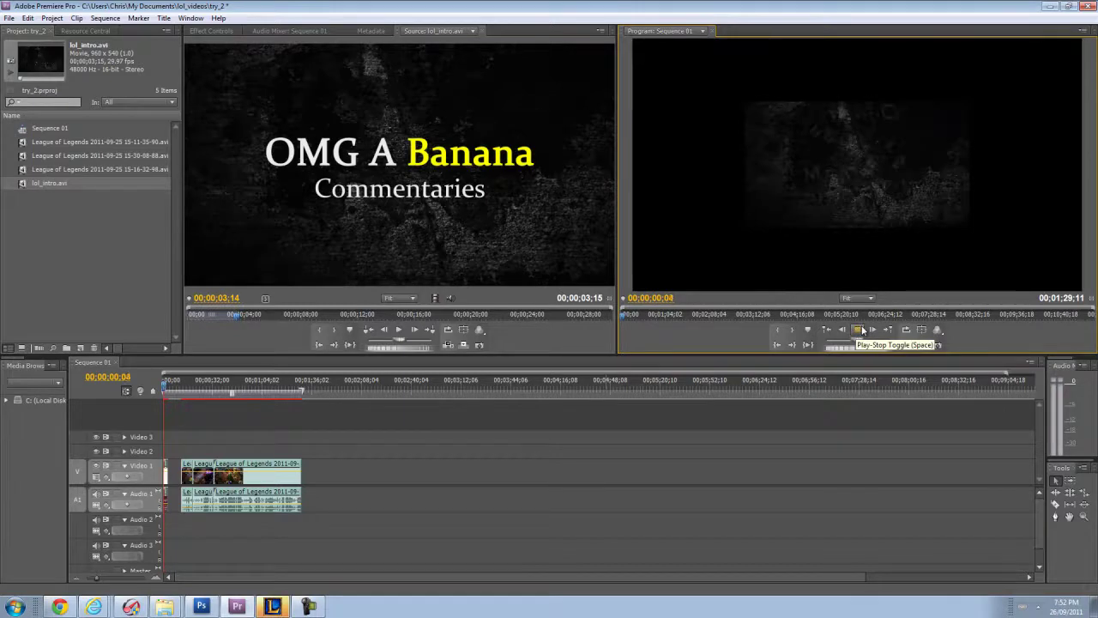
{"action": "left_click", "coordinate": [860, 331]}
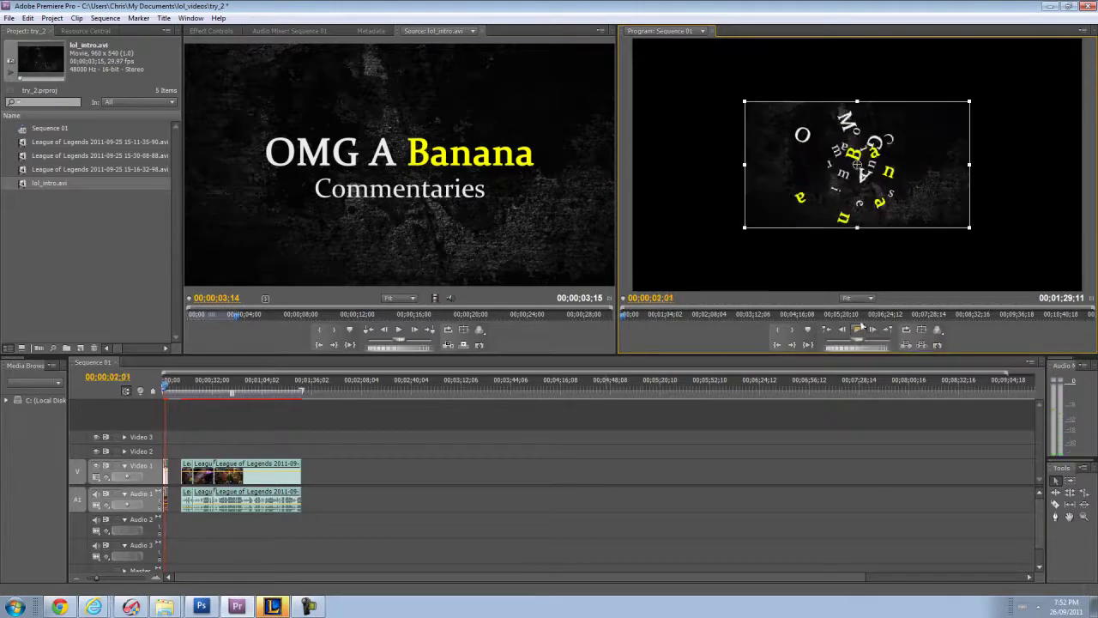
{"action": "left_click_drag", "start_coordinate": [746, 234], "coordinate": [634, 291]}
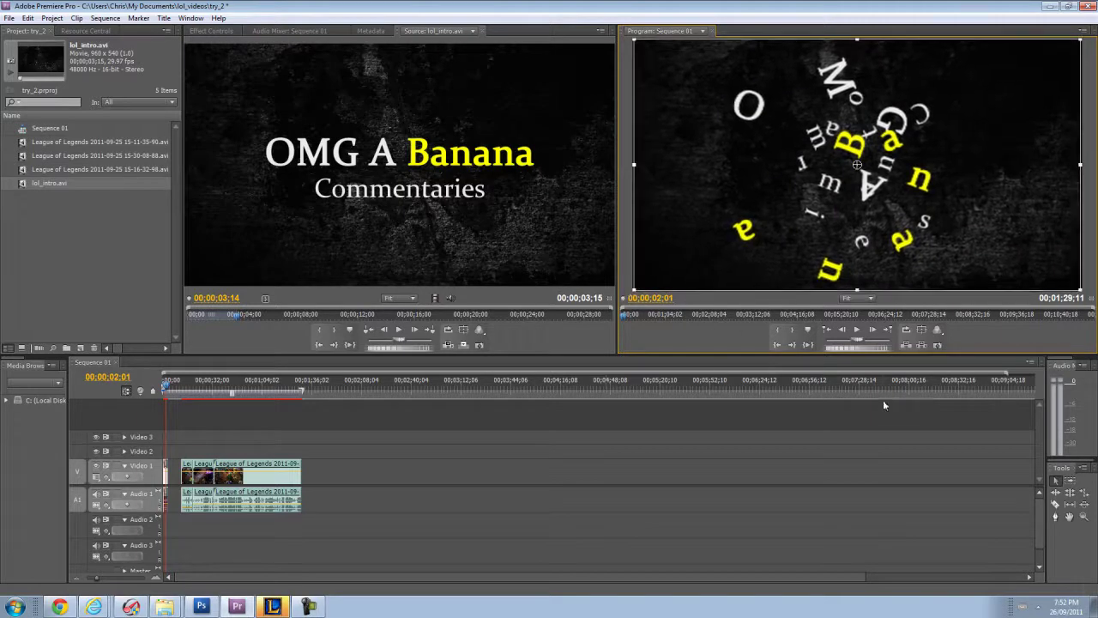
{"action": "left_click_drag", "start_coordinate": [355, 540], "coordinate": [287, 485]}
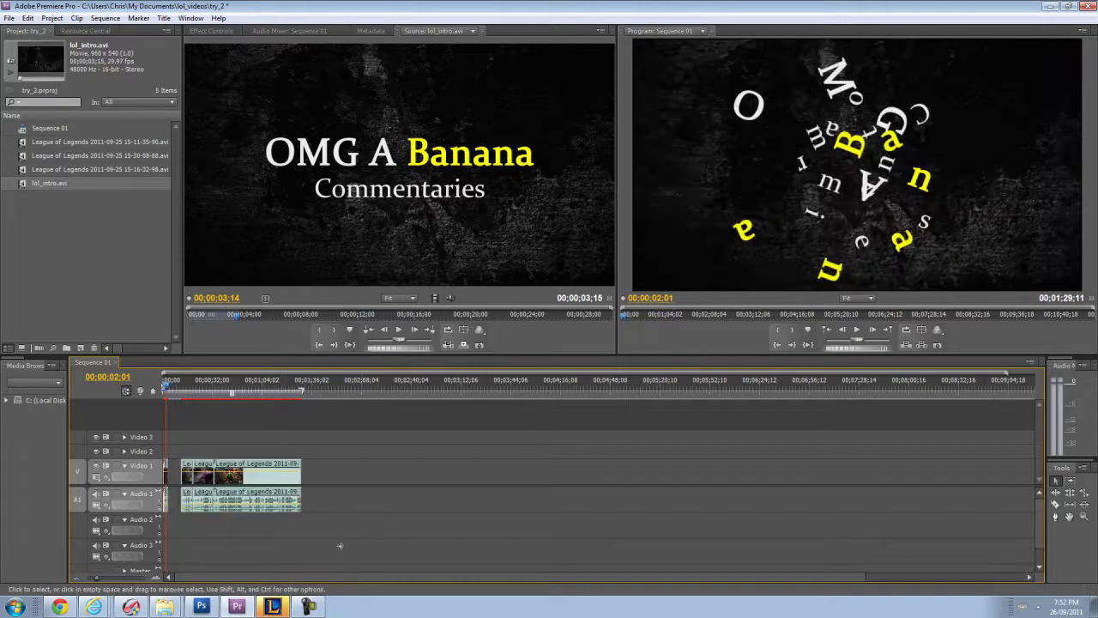
Send 'im making a video :p' in the League of Legends friend chat and minimise the client.
{"action": "left_click", "coordinate": [273, 606]}
{"action": "left_click", "coordinate": [266, 507]}
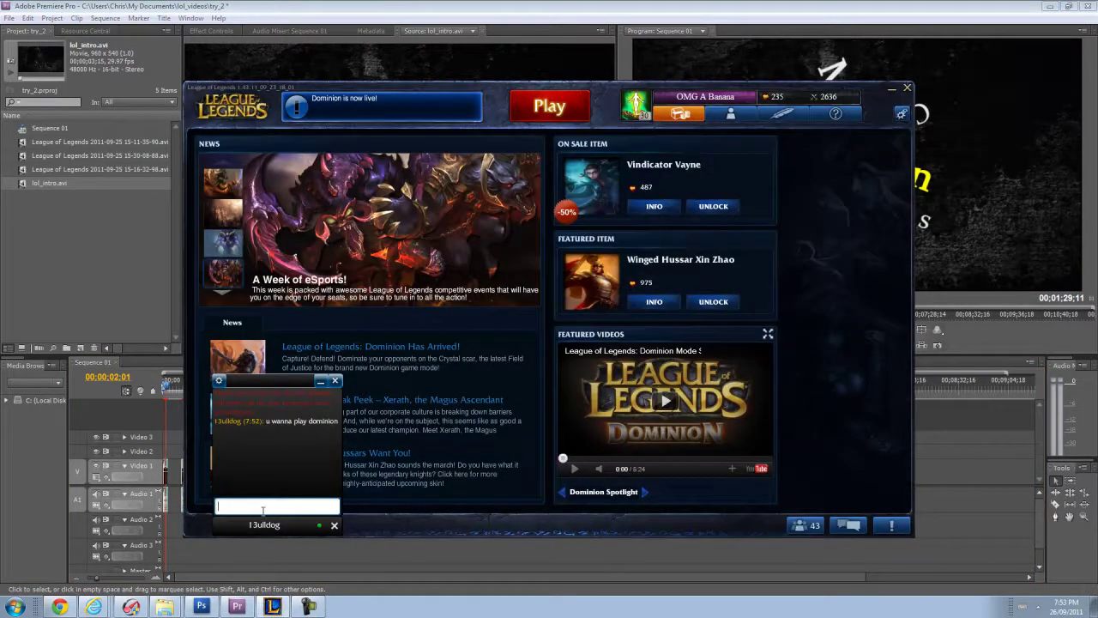
{"action": "type", "text": "im making"}
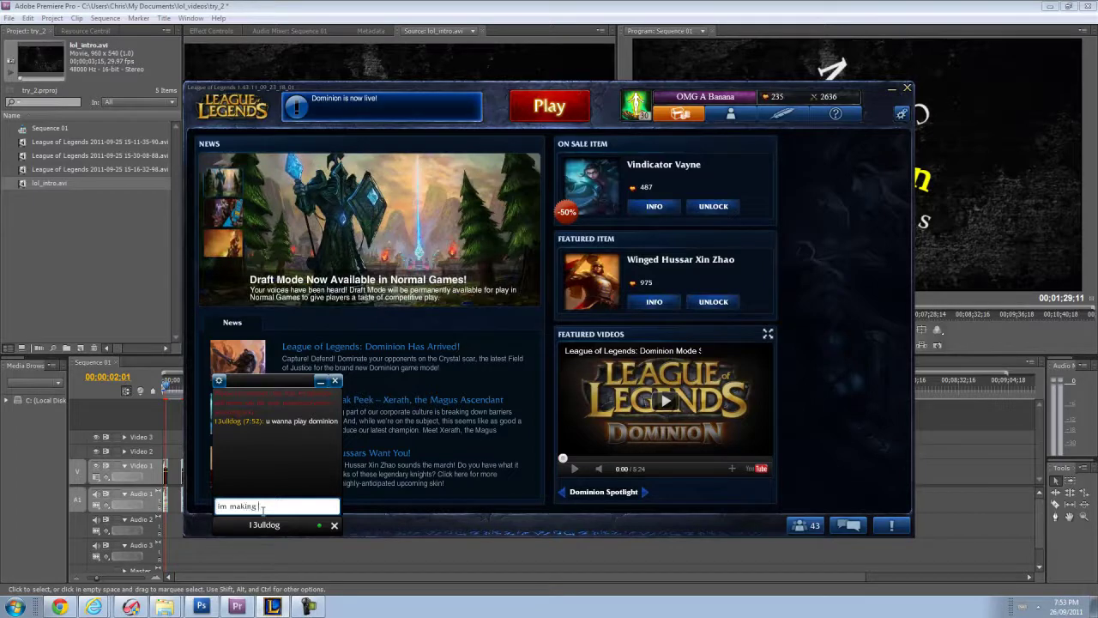
{"action": "type", "text": " a video :p"}
{"action": "key", "text": "Return"}
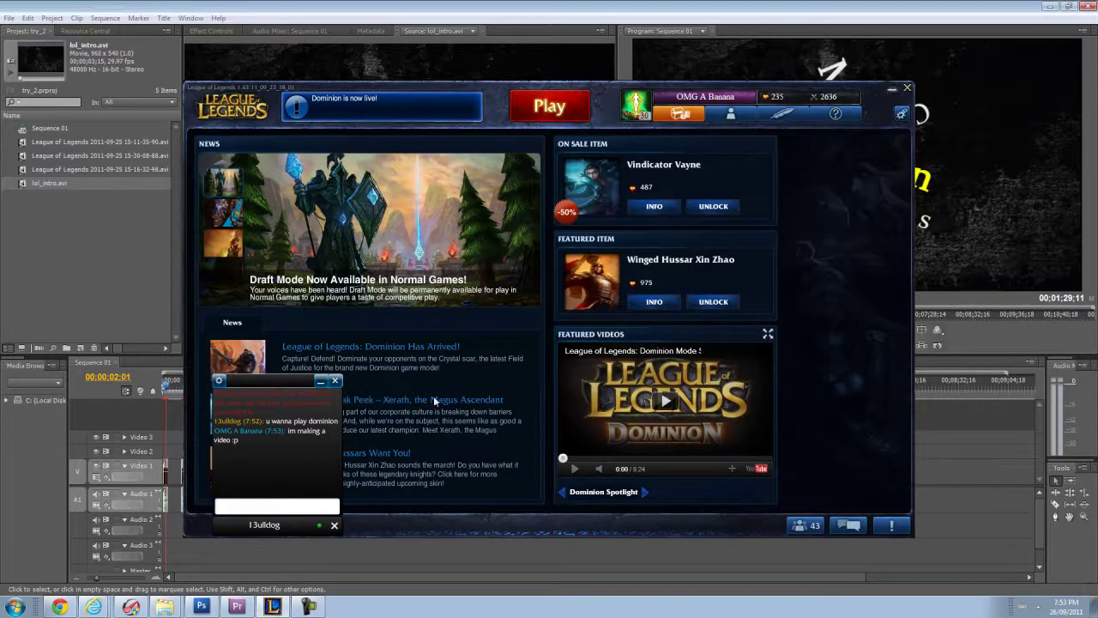
{"action": "left_click", "coordinate": [892, 88]}
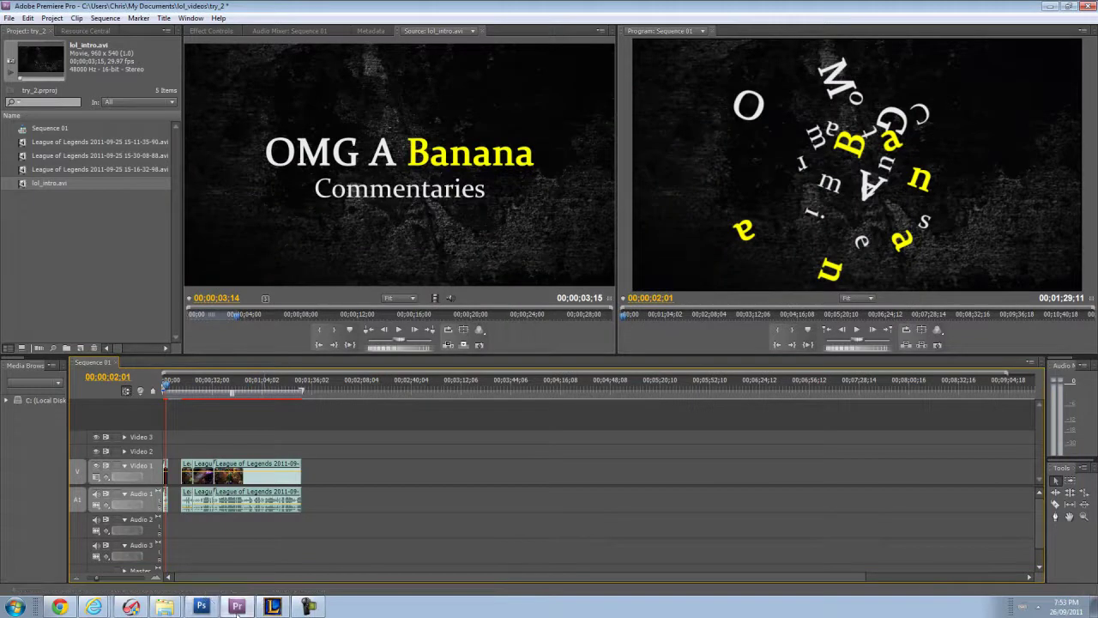
Create a new blank white Photoshop document 1920 × 1080 pixels in size.
{"action": "mouse_move", "coordinate": [272, 607]}
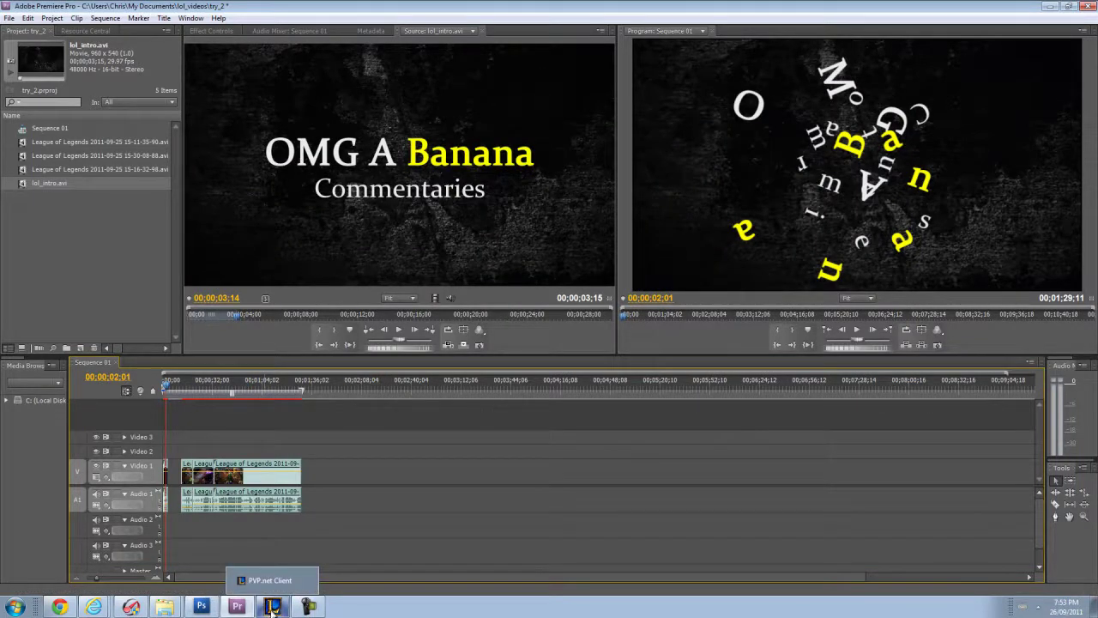
{"action": "mouse_move", "coordinate": [237, 607]}
{"action": "left_click", "coordinate": [201, 608]}
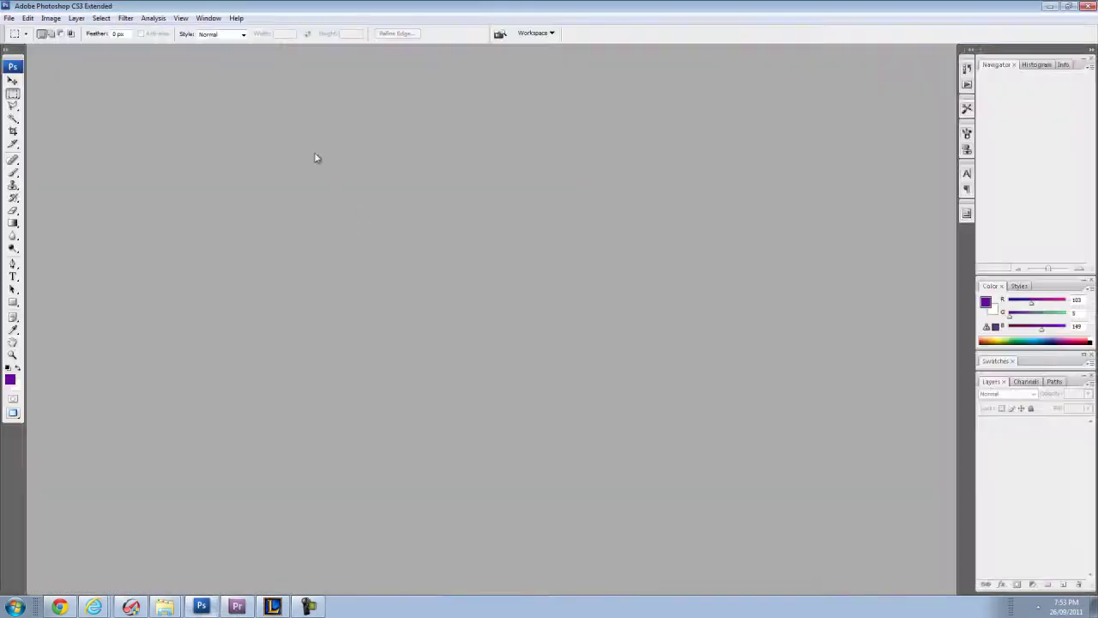
{"action": "left_click", "coordinate": [28, 18]}
{"action": "key", "text": "Escape"}
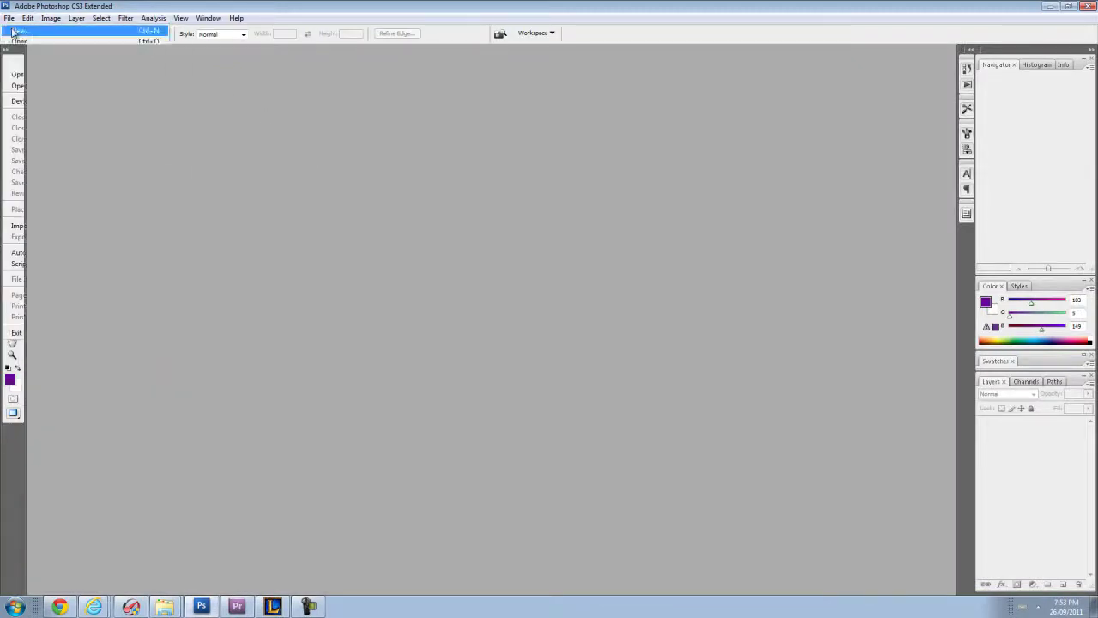
{"action": "key", "text": "ctrl+n"}
{"action": "key", "text": "Tab"}
{"action": "key", "text": "Tab"}
{"action": "type", "text": "1920"}
{"action": "key", "text": "Tab"}
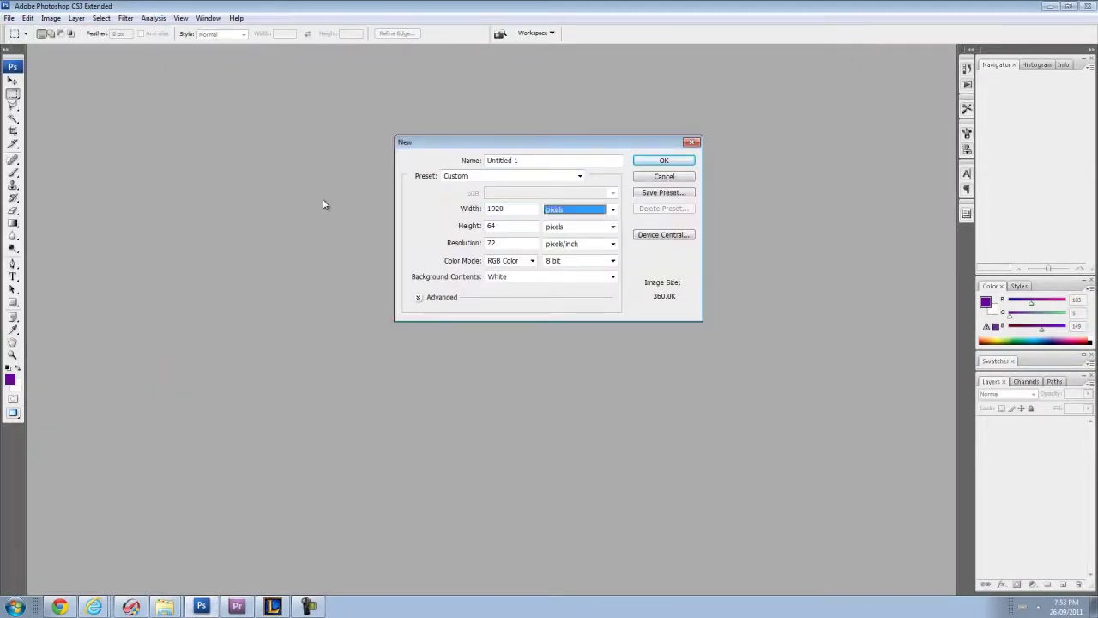
{"action": "left_click", "coordinate": [509, 228]}
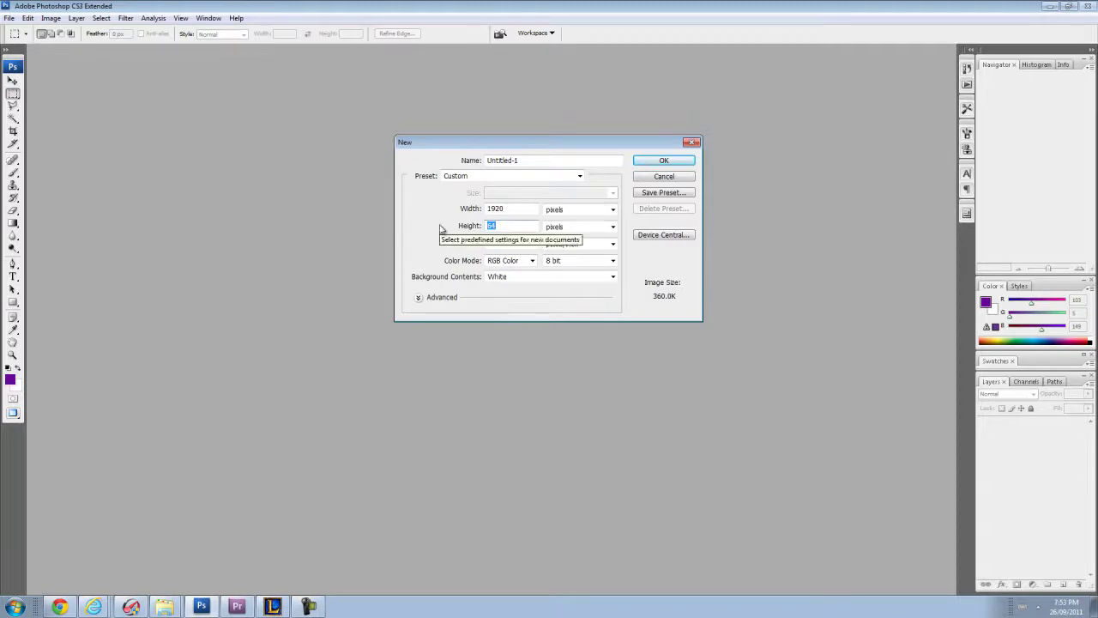
{"action": "type", "text": "1080"}
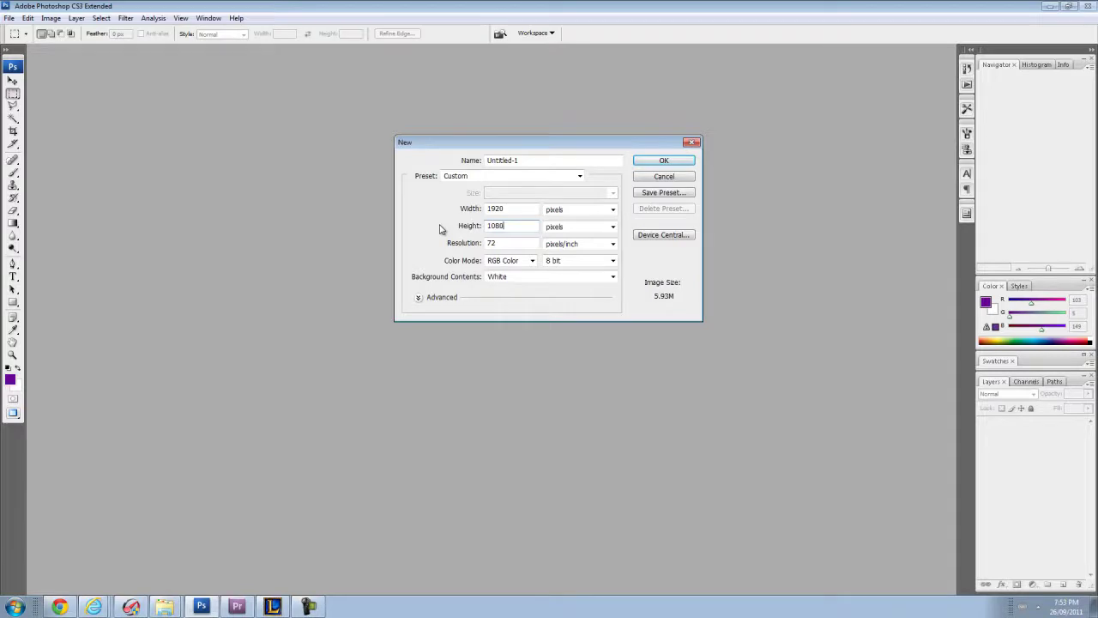
{"action": "key", "text": "Return"}
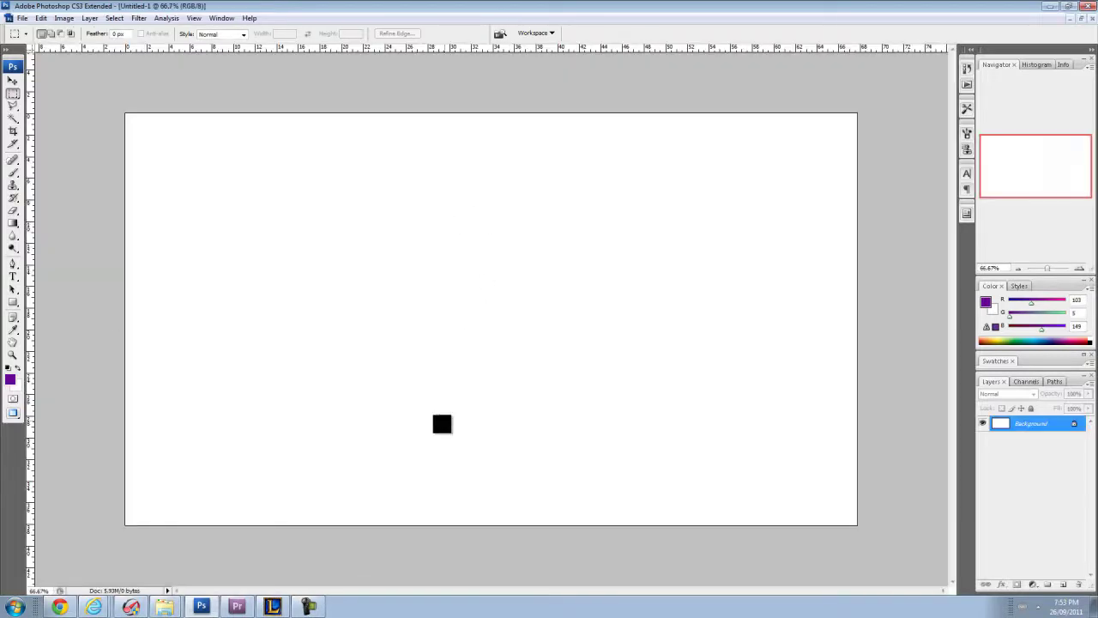
Open the dark Evelynn result in Internet Explorer's Google Images and copy the image.
{"action": "mouse_move", "coordinate": [93, 607]}
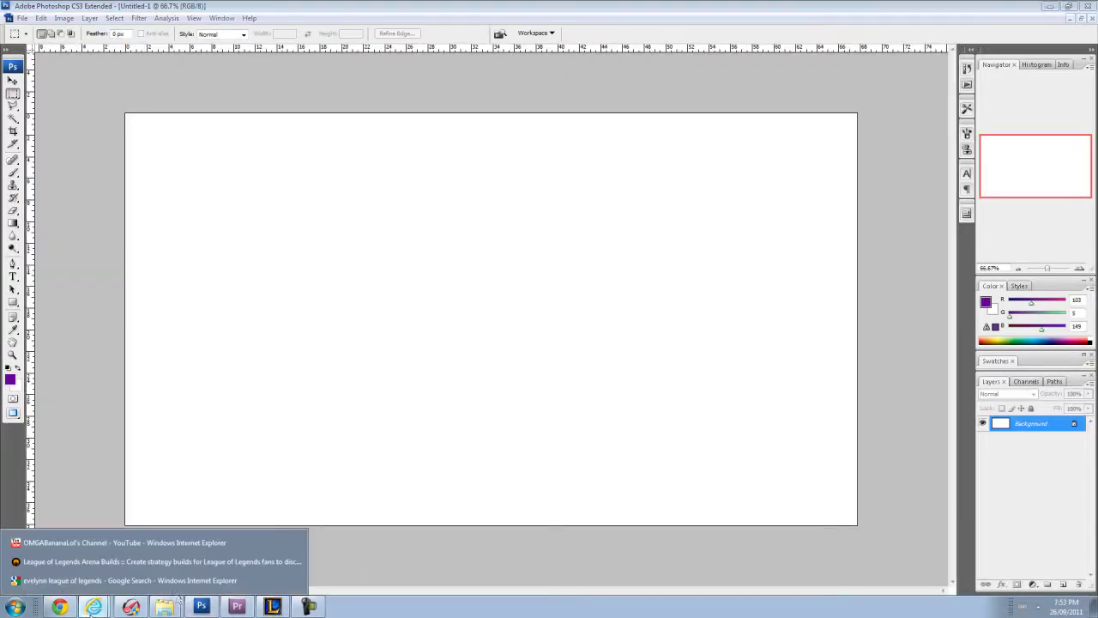
{"action": "left_click", "coordinate": [60, 580]}
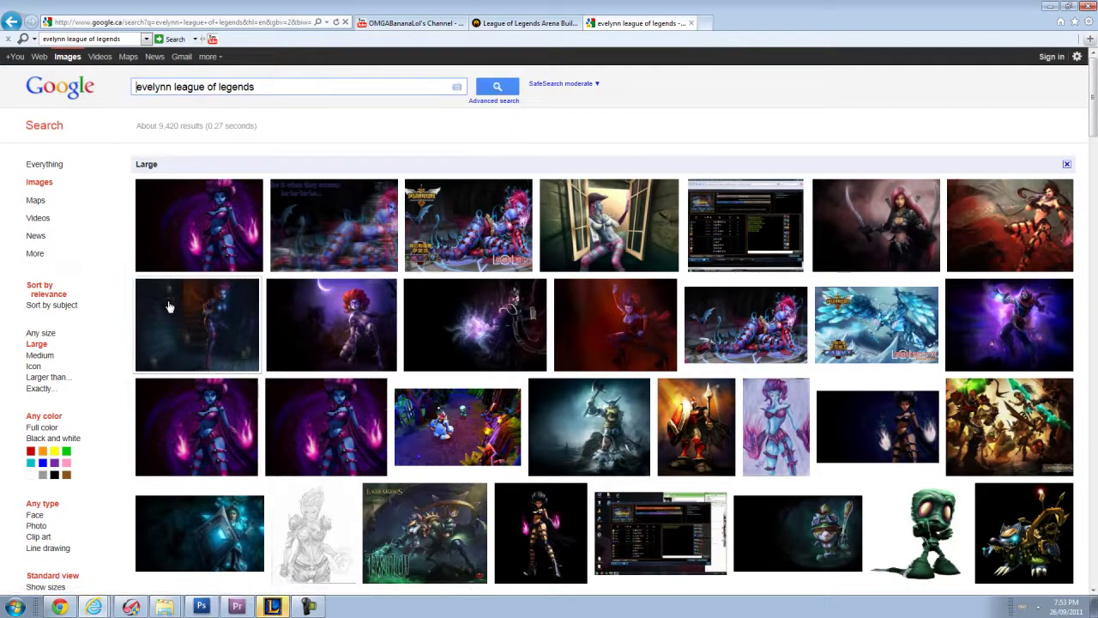
{"action": "left_click", "coordinate": [244, 287]}
{"action": "right_click", "coordinate": [393, 276]}
{"action": "left_click", "coordinate": [429, 363]}
{"action": "left_click", "coordinate": [204, 606]}
Paste the Evelynn artwork, align it to the top-left corner and scale it to fill the canvas.
{"action": "key", "text": "ctrl+v"}
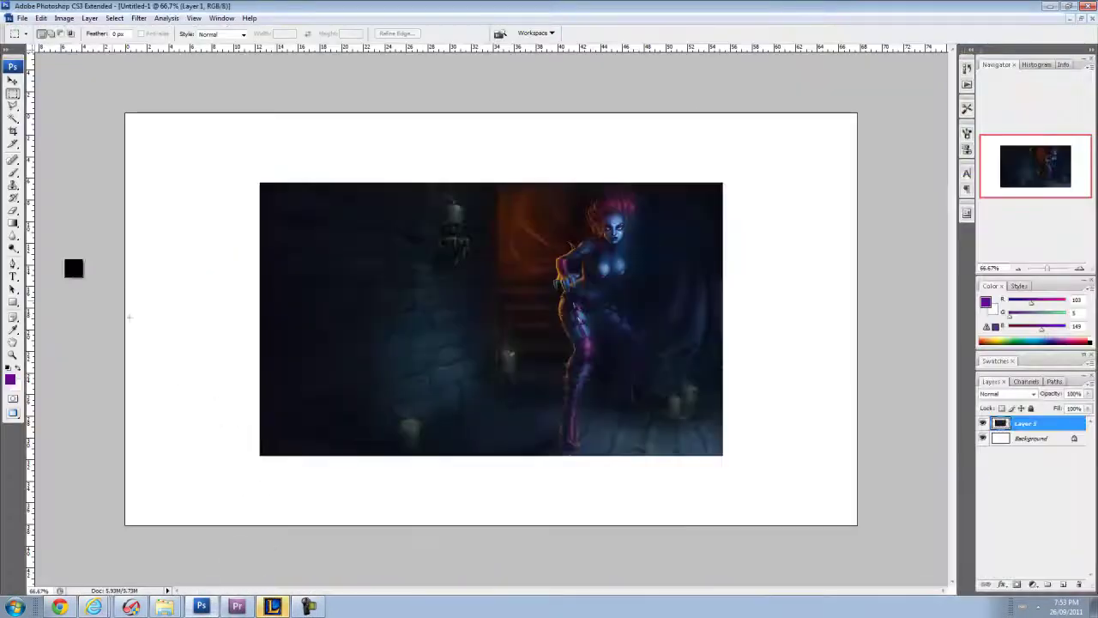
{"action": "left_click", "coordinate": [12, 80]}
{"action": "left_click_drag", "start_coordinate": [360, 275], "coordinate": [220, 204]}
{"action": "key", "text": "m"}
{"action": "right_click", "coordinate": [259, 204]}
{"action": "left_click", "coordinate": [305, 285]}
{"action": "left_click_drag", "start_coordinate": [590, 383], "coordinate": [861, 527]}
{"action": "key", "text": "Return"}
Save the Photoshop document.
{"action": "left_click", "coordinate": [21, 18]}
{"action": "left_click", "coordinate": [110, 152]}
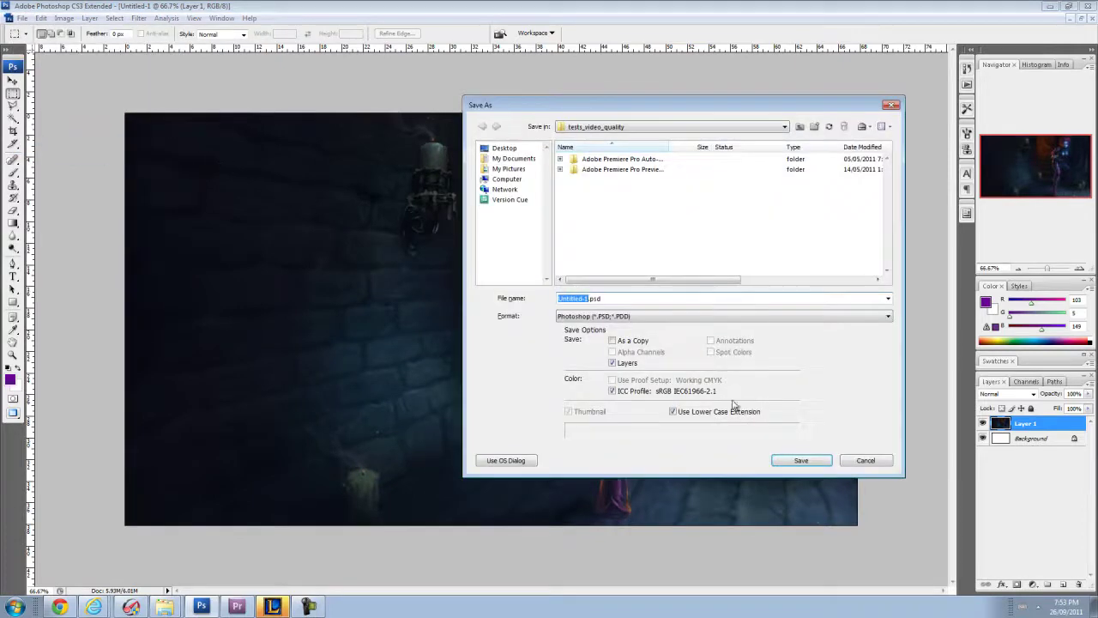
{"action": "key", "text": "Return"}
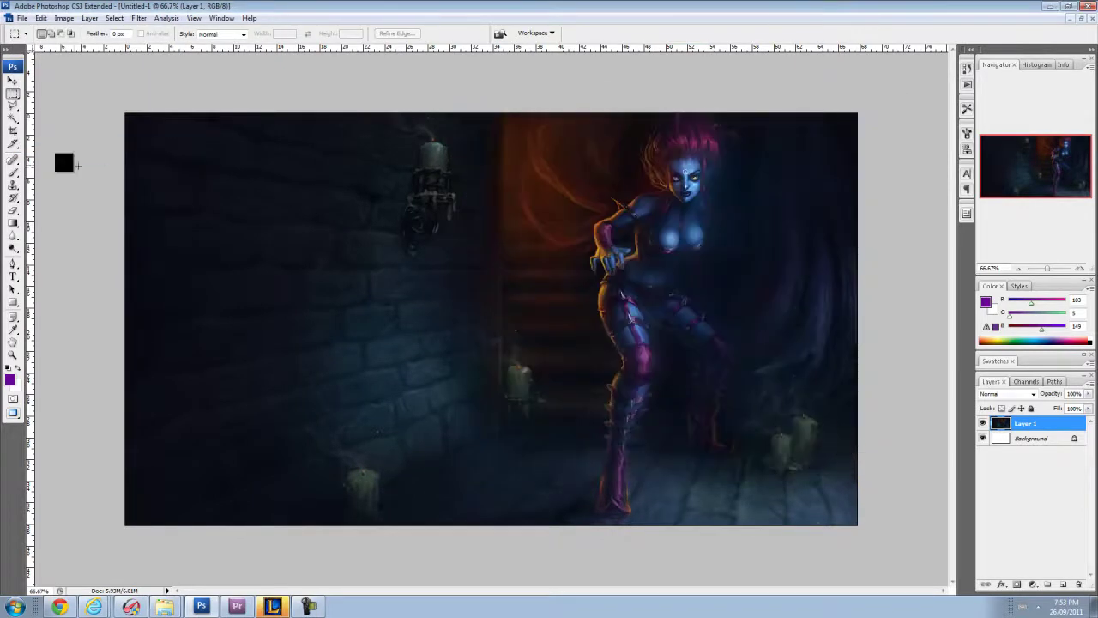
Type the 'OMG A Banana Evelyn Commentary' title and move it onto the left of the artwork.
{"action": "left_click", "coordinate": [13, 276]}
{"action": "left_click", "coordinate": [262, 262]}
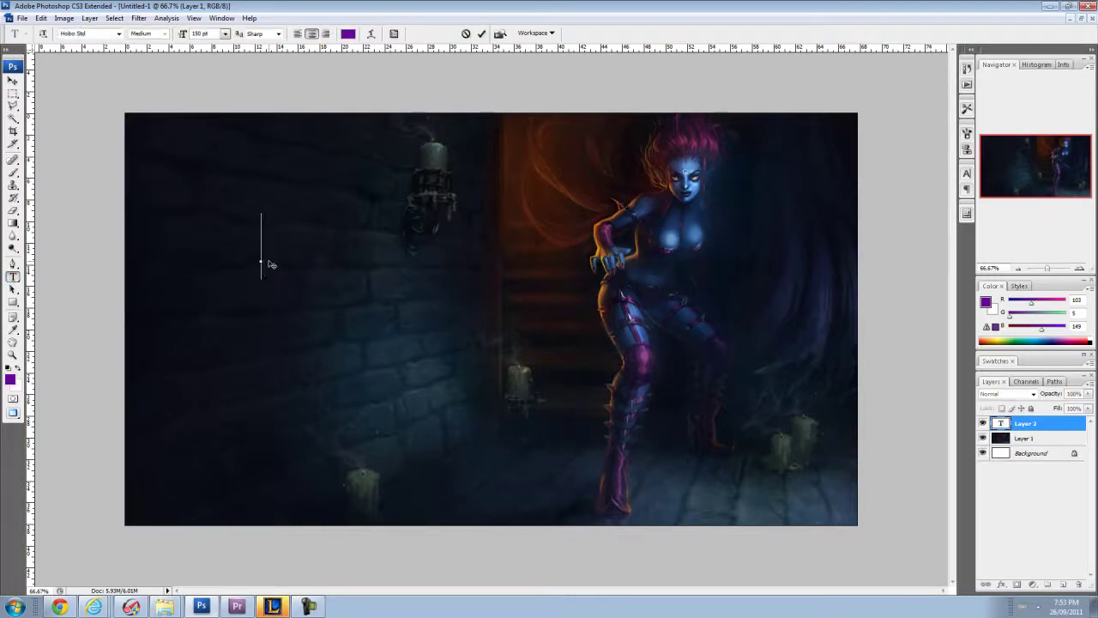
{"action": "type", "text": "OMG A "}
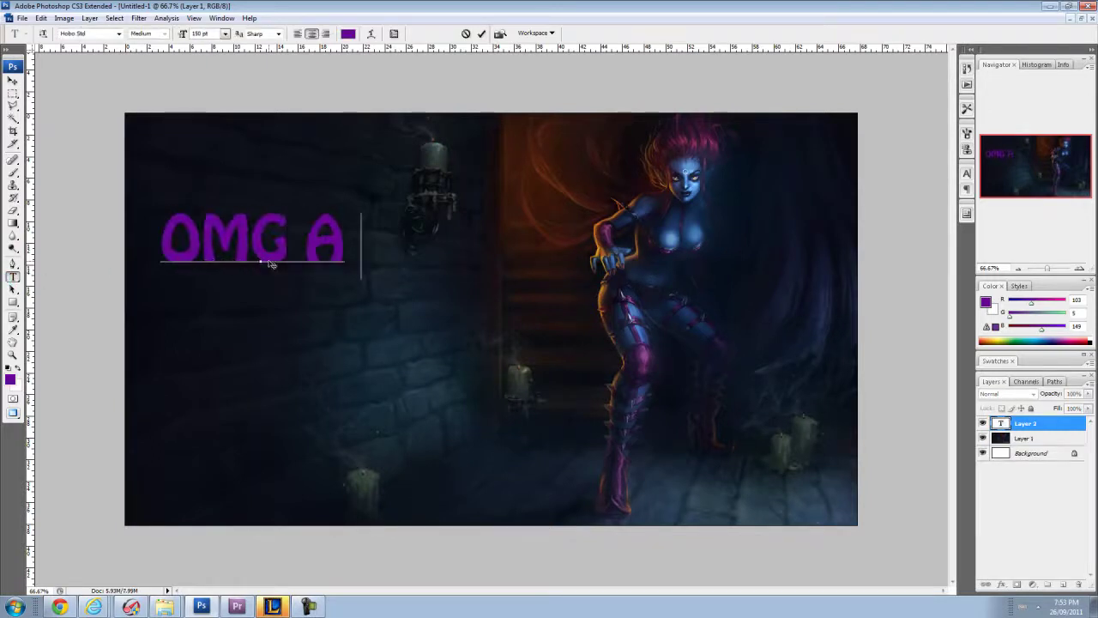
{"action": "type", "text": "Banana"}
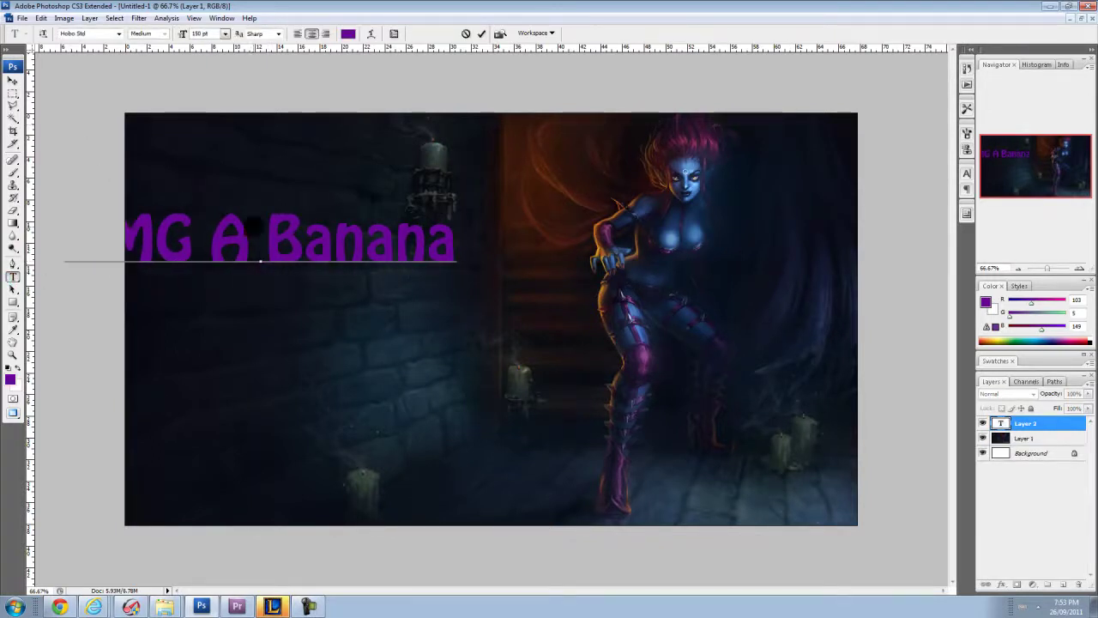
{"action": "type", "text": "Eve"}
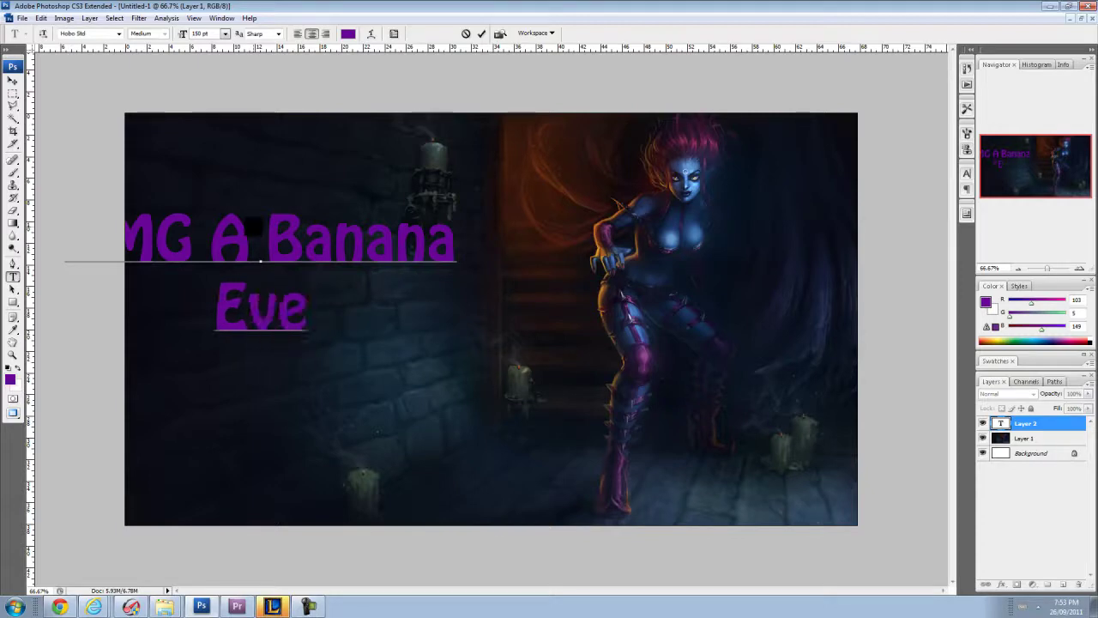
{"action": "type", "text": "lyn"}
{"action": "key", "text": "Return"}
{"action": "type", "text": "Commentary"}
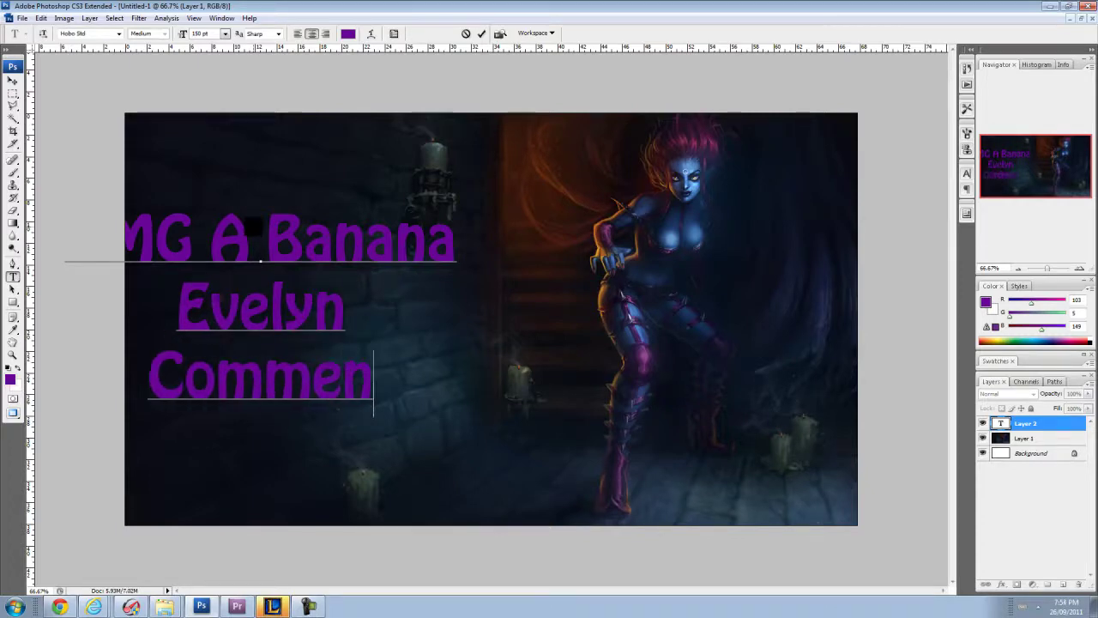
{"action": "left_click", "coordinate": [12, 81]}
{"action": "left_click_drag", "start_coordinate": [416, 292], "coordinate": [517, 334]}
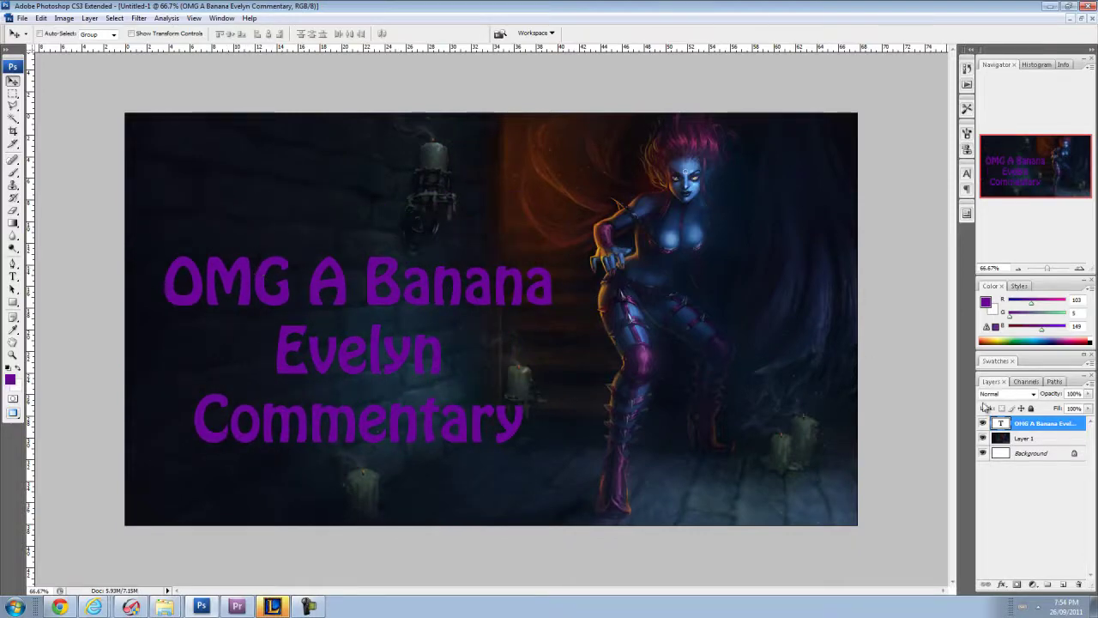
{"action": "double_click", "coordinate": [1045, 423]}
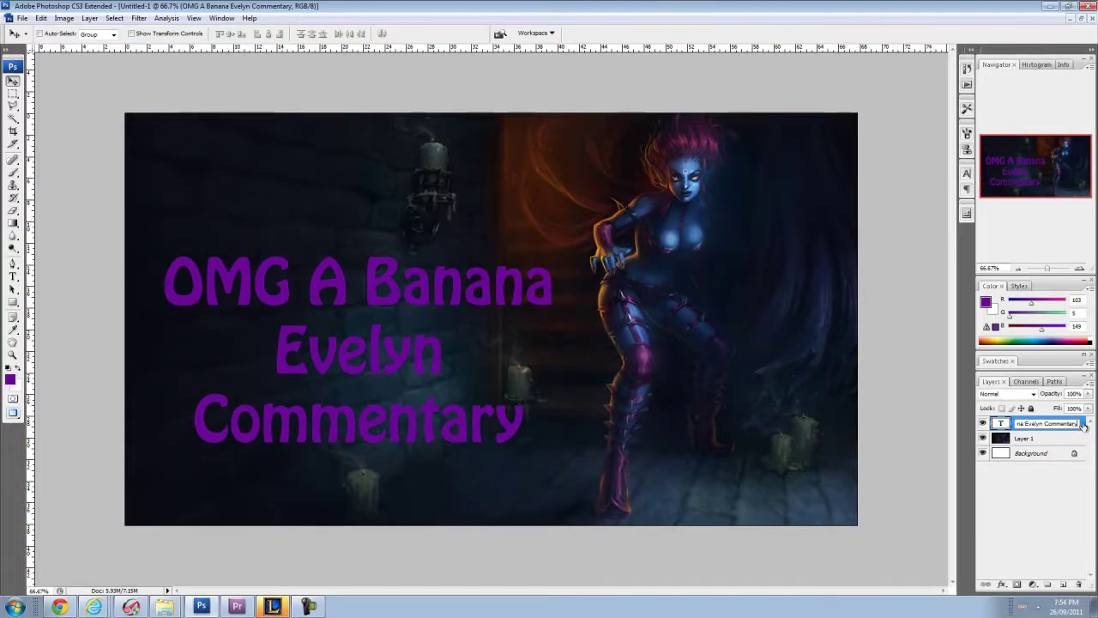
Add an enlarged Bevel and Emboss to the title layer's style.
{"action": "left_click", "coordinate": [1015, 429]}
{"action": "double_click", "coordinate": [1015, 429]}
{"action": "left_click", "coordinate": [646, 249]}
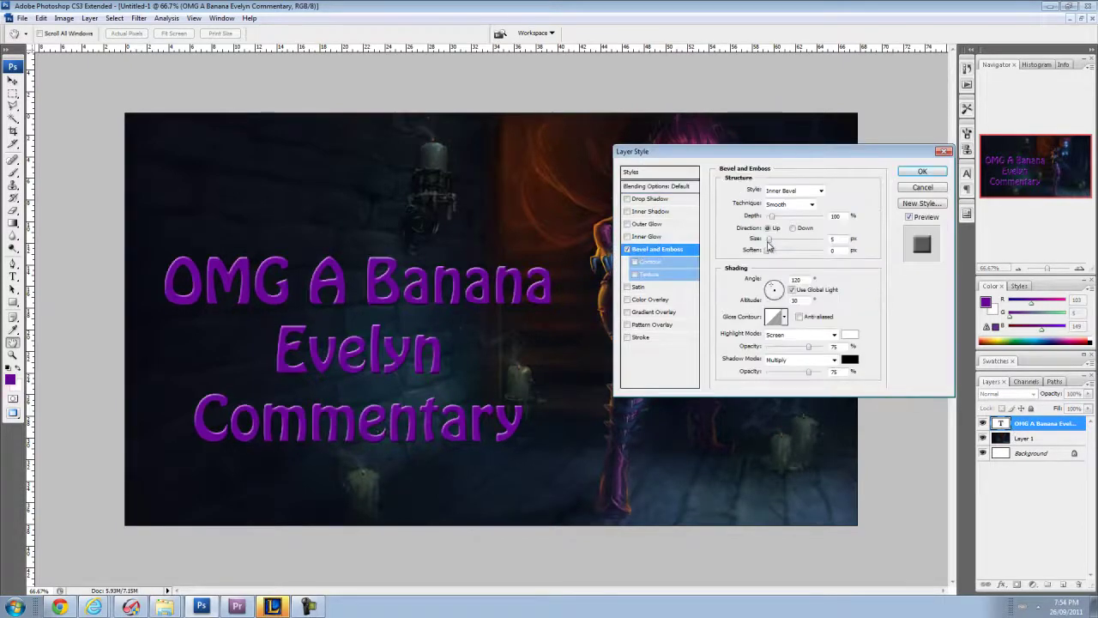
{"action": "left_click_drag", "start_coordinate": [769, 243], "coordinate": [766, 249]}
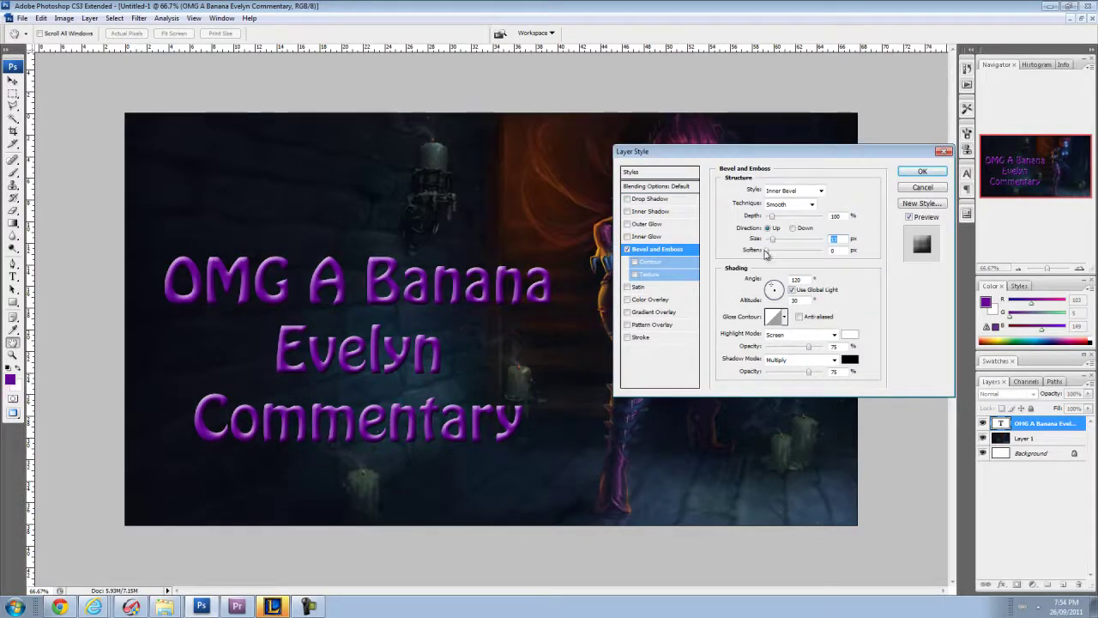
Give the title a white outer glow, discarding a trial inner glow.
{"action": "left_click", "coordinate": [655, 237]}
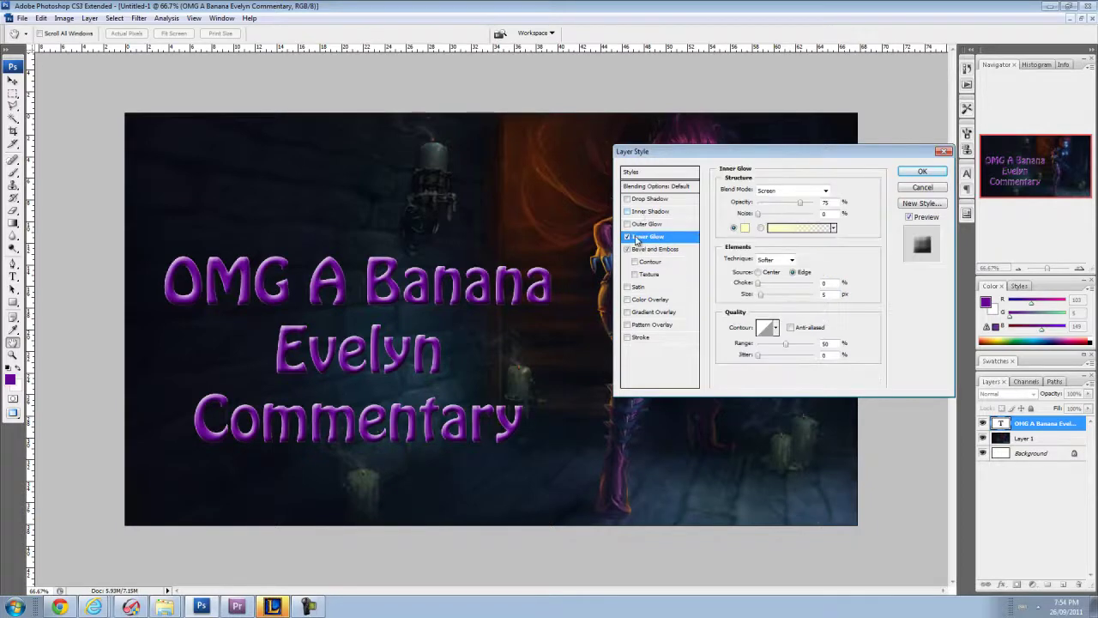
{"action": "left_click", "coordinate": [745, 229]}
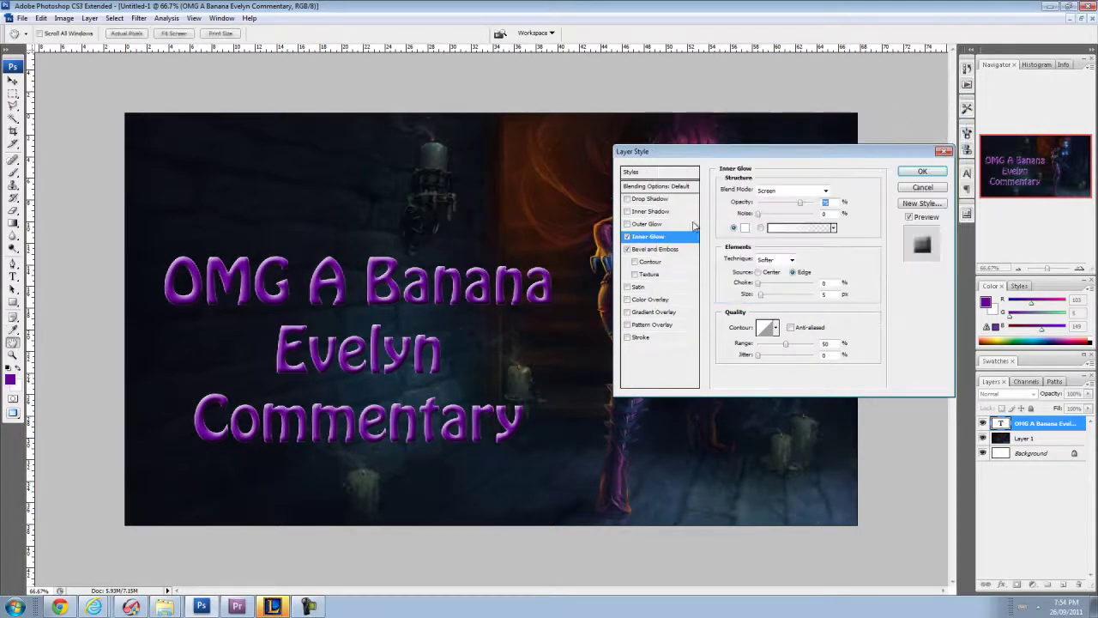
{"action": "left_click", "coordinate": [627, 223]}
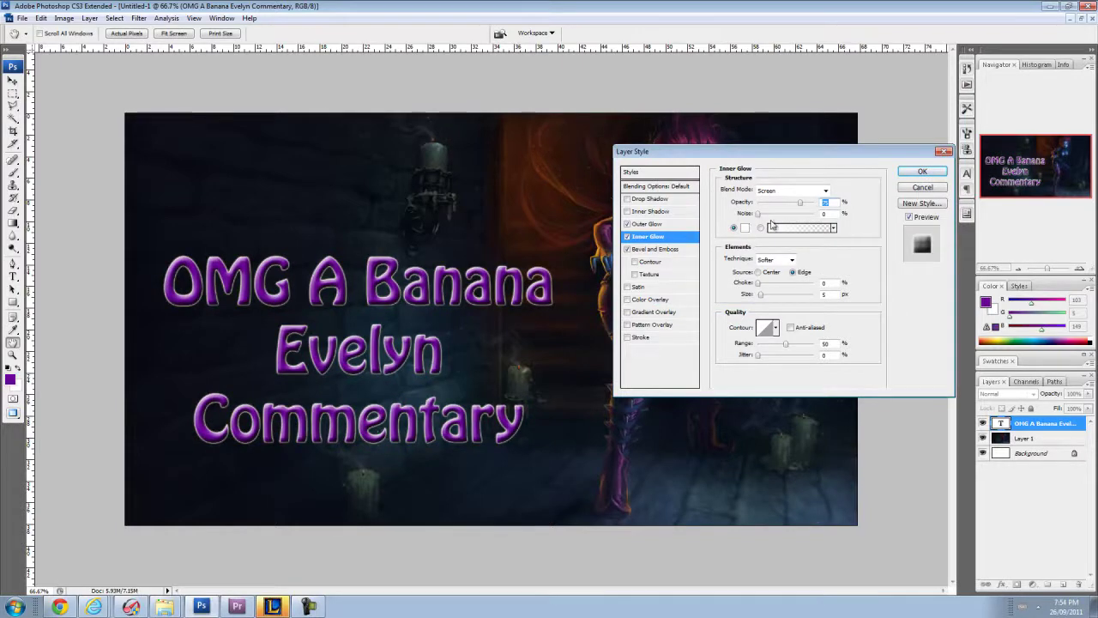
{"action": "left_click_drag", "start_coordinate": [761, 294], "coordinate": [769, 294]}
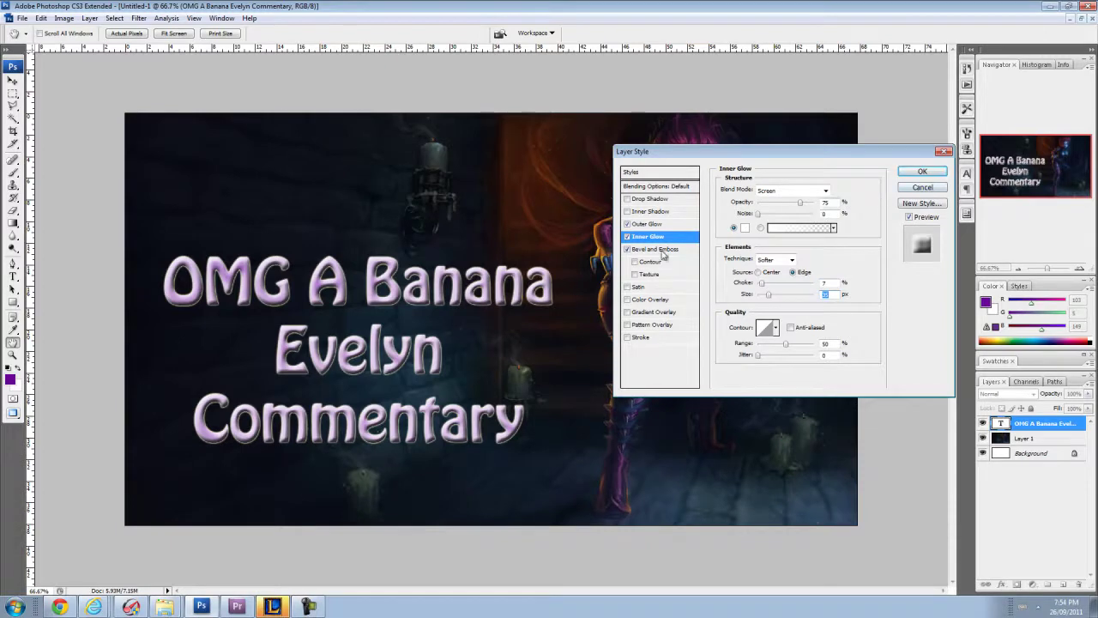
{"action": "left_click", "coordinate": [627, 236]}
{"action": "left_click", "coordinate": [649, 225]}
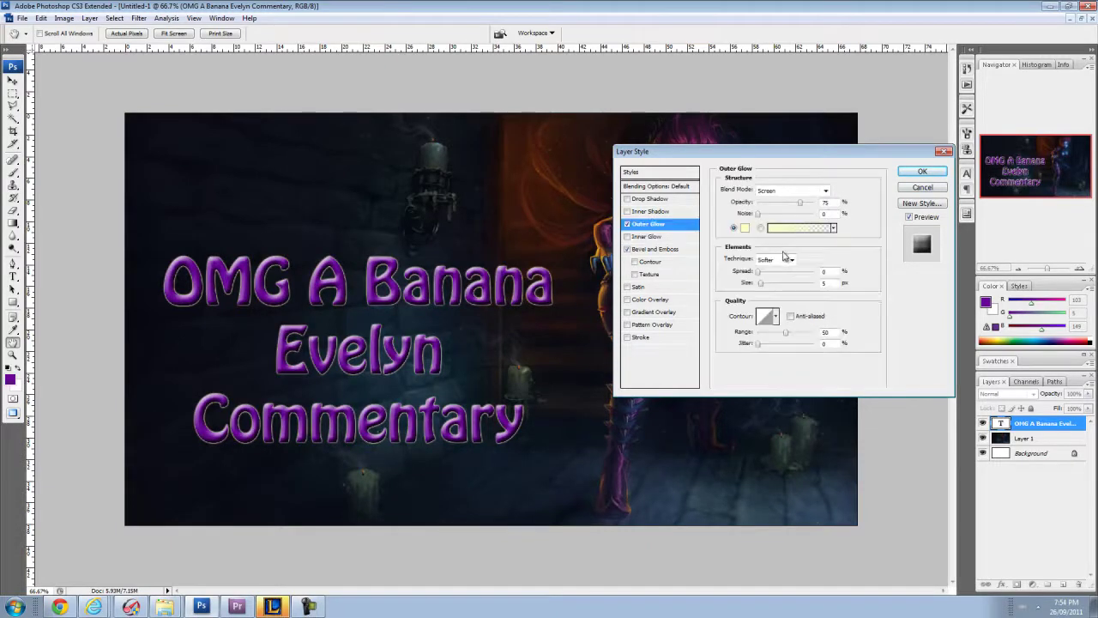
{"action": "left_click", "coordinate": [744, 227]}
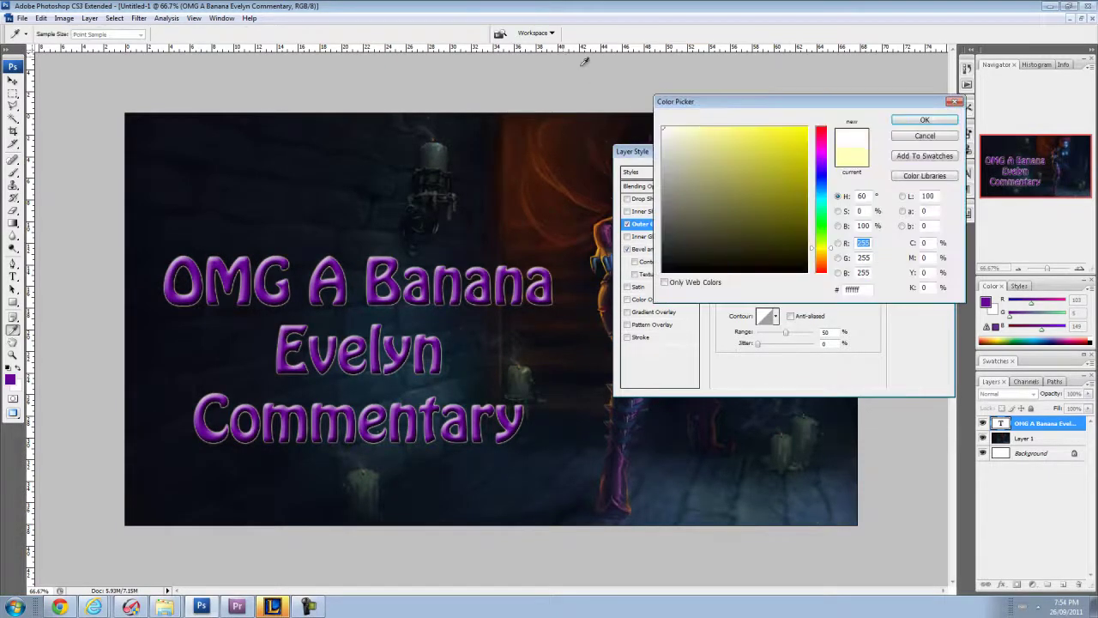
{"action": "left_click", "coordinate": [924, 120]}
{"action": "left_click_drag", "start_coordinate": [763, 284], "coordinate": [766, 286]}
Add a dark reddish-brown stroke sampled from the artwork and apply the layer styles.
{"action": "left_click", "coordinate": [640, 337]}
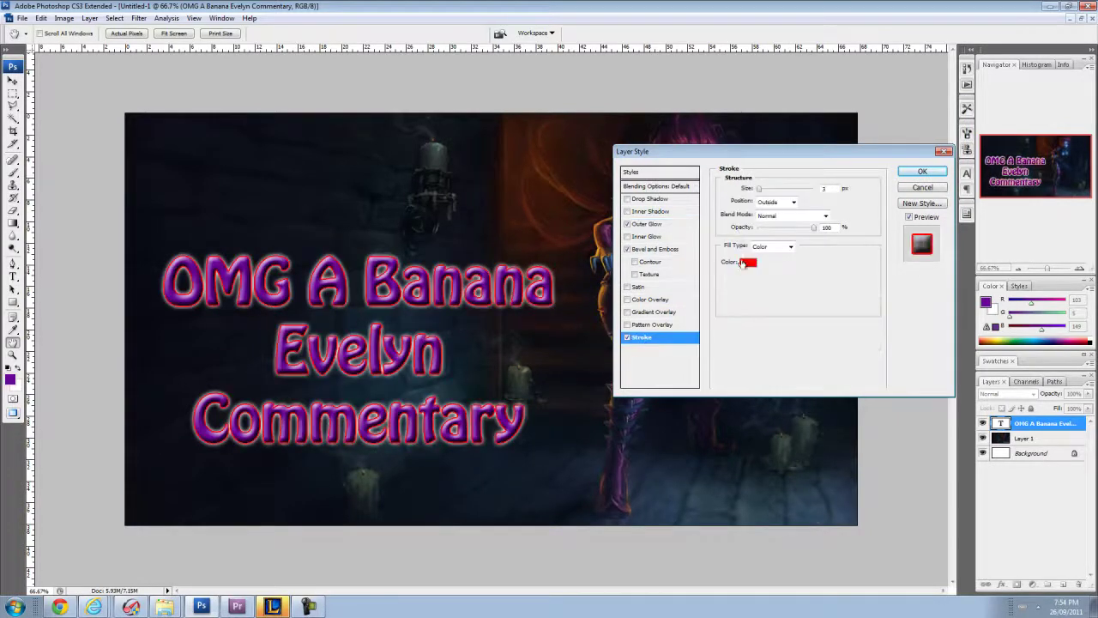
{"action": "left_click", "coordinate": [742, 266]}
{"action": "left_click", "coordinate": [590, 182]}
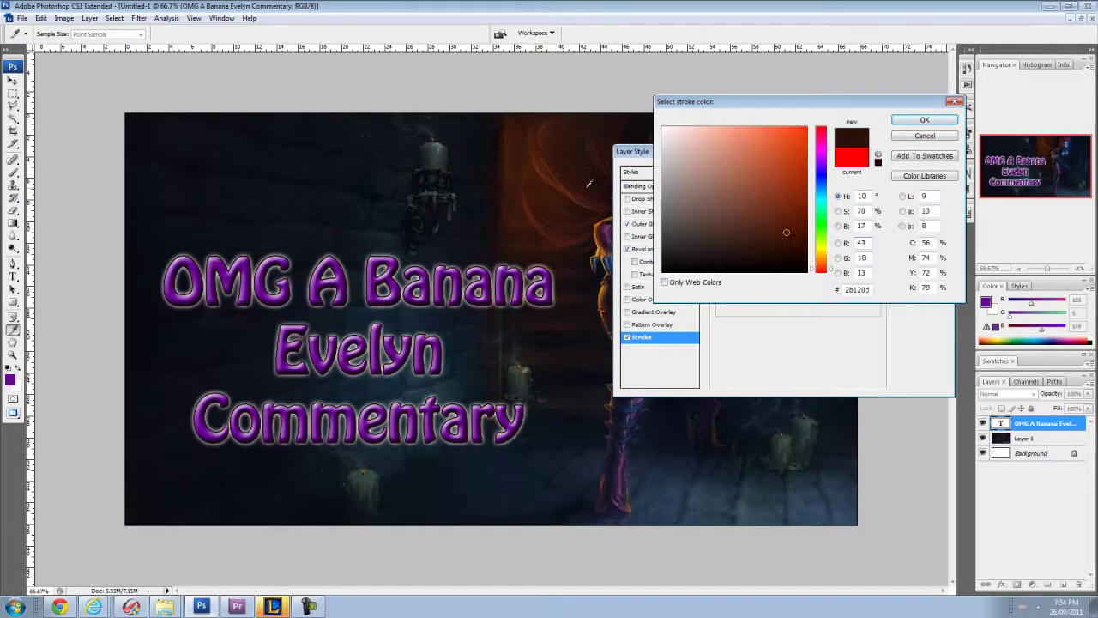
{"action": "left_click", "coordinate": [924, 120]}
{"action": "left_click", "coordinate": [923, 179]}
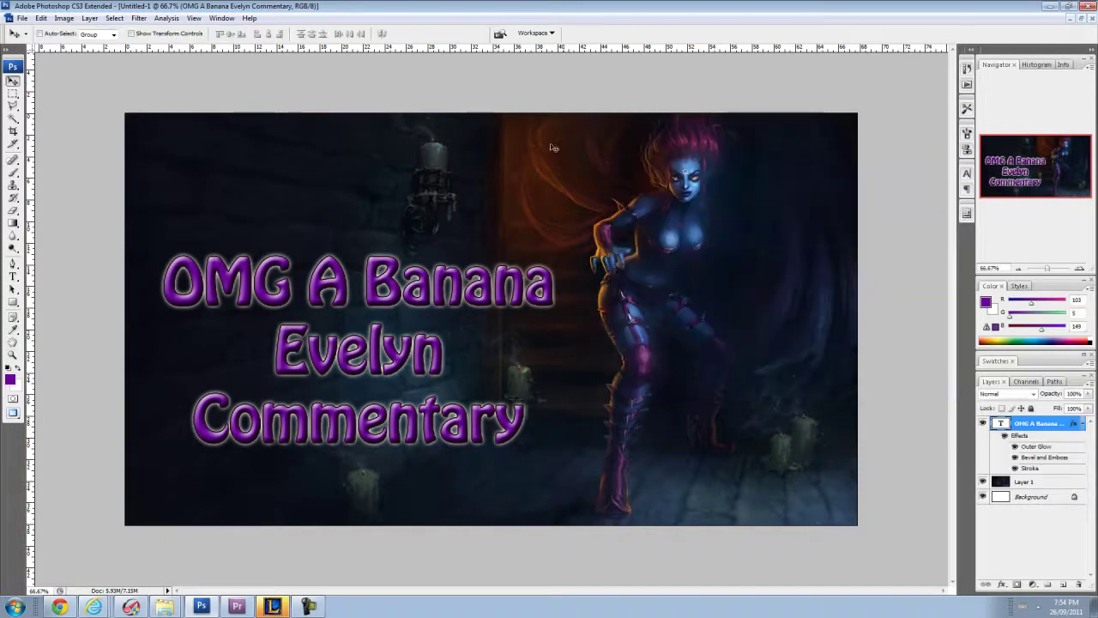
Save a copy of the title artwork as a BMP file in the tests_video_quality folder.
{"action": "left_click", "coordinate": [30, 16]}
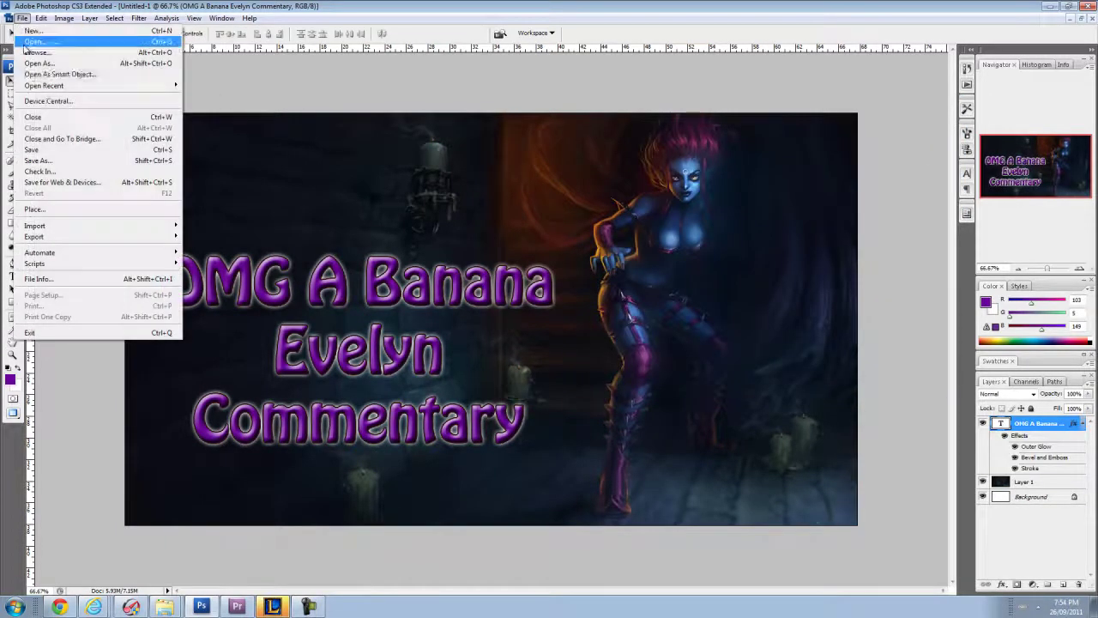
{"action": "left_click", "coordinate": [39, 161]}
{"action": "left_click", "coordinate": [625, 318]}
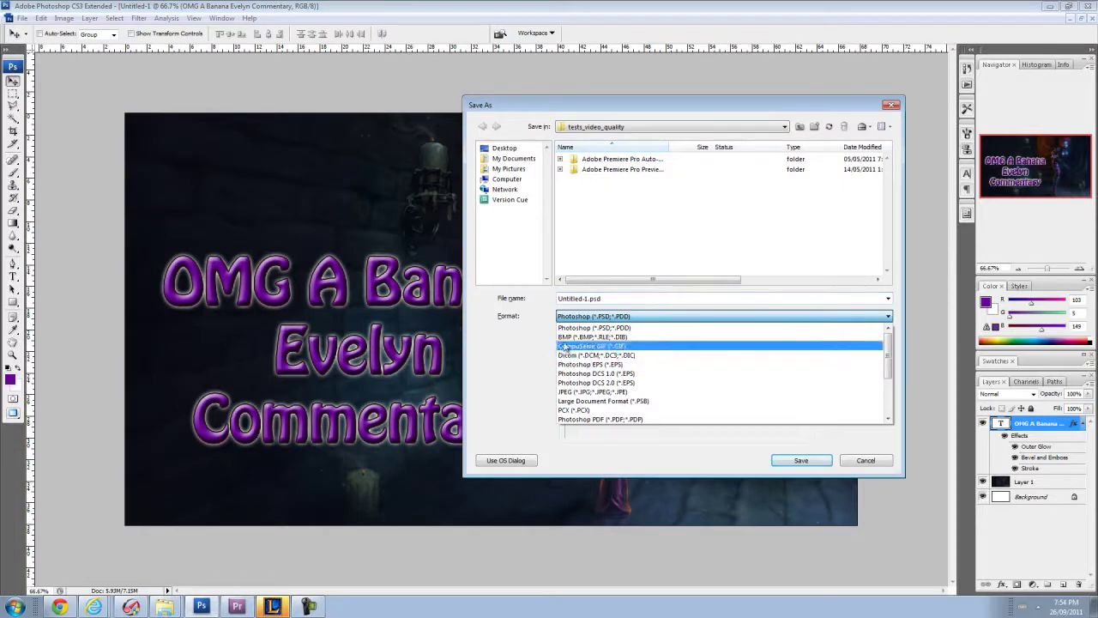
{"action": "left_click", "coordinate": [601, 338]}
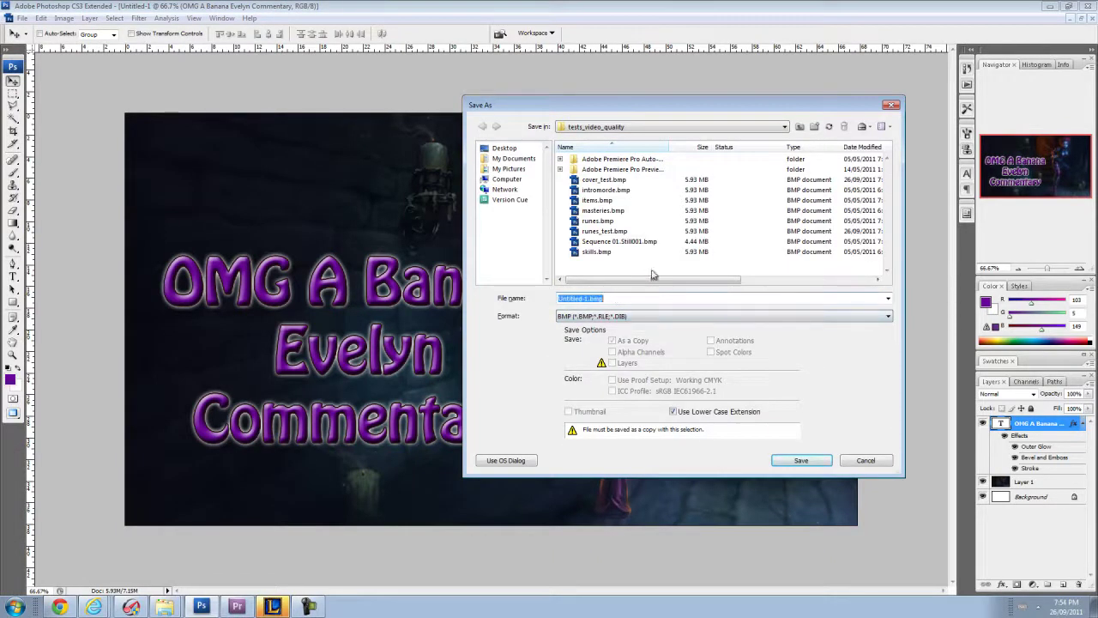
{"action": "type", "text": "evel!!!!"}
{"action": "key", "text": "Return"}
{"action": "left_click", "coordinate": [599, 238]}
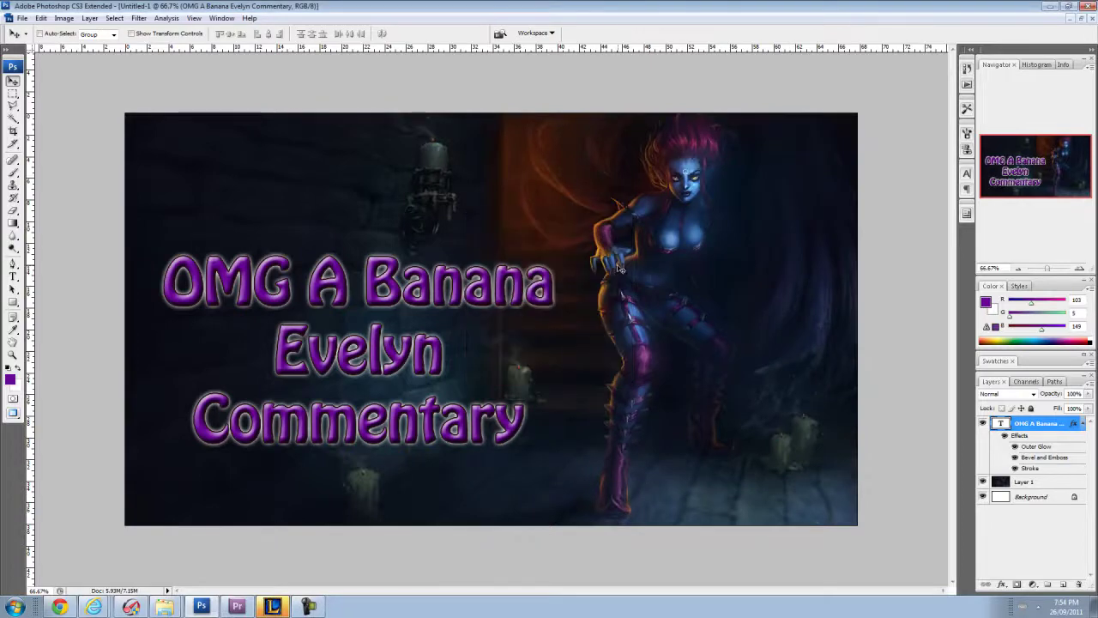
Browse Windows Explorer to Documents > lol_videos > tests_video_quality.
{"action": "left_click", "coordinate": [237, 607]}
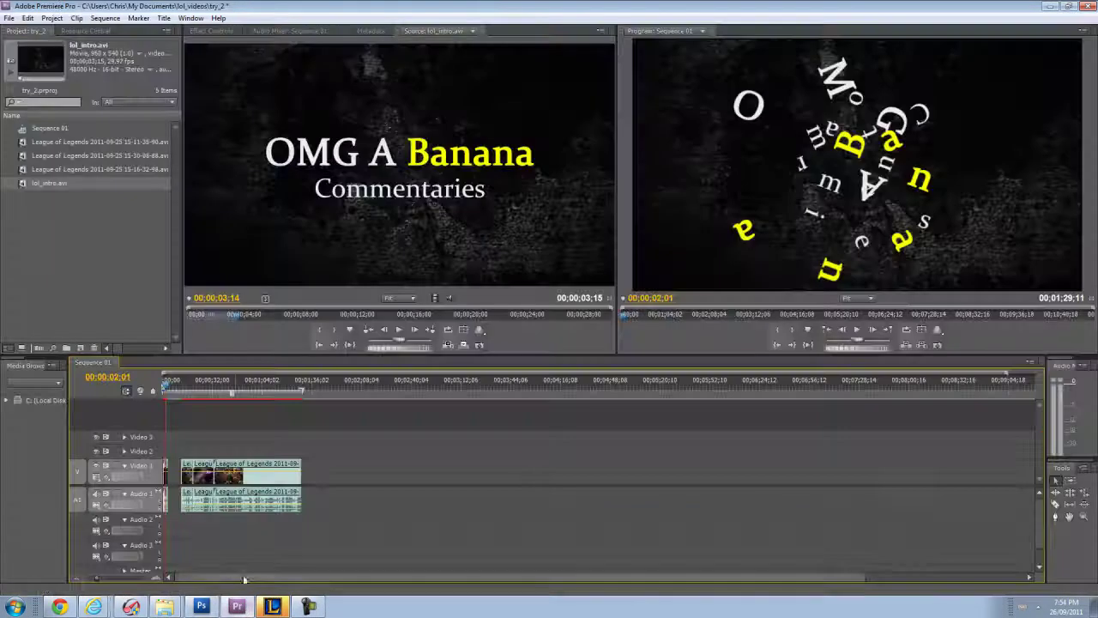
{"action": "mouse_move", "coordinate": [163, 607]}
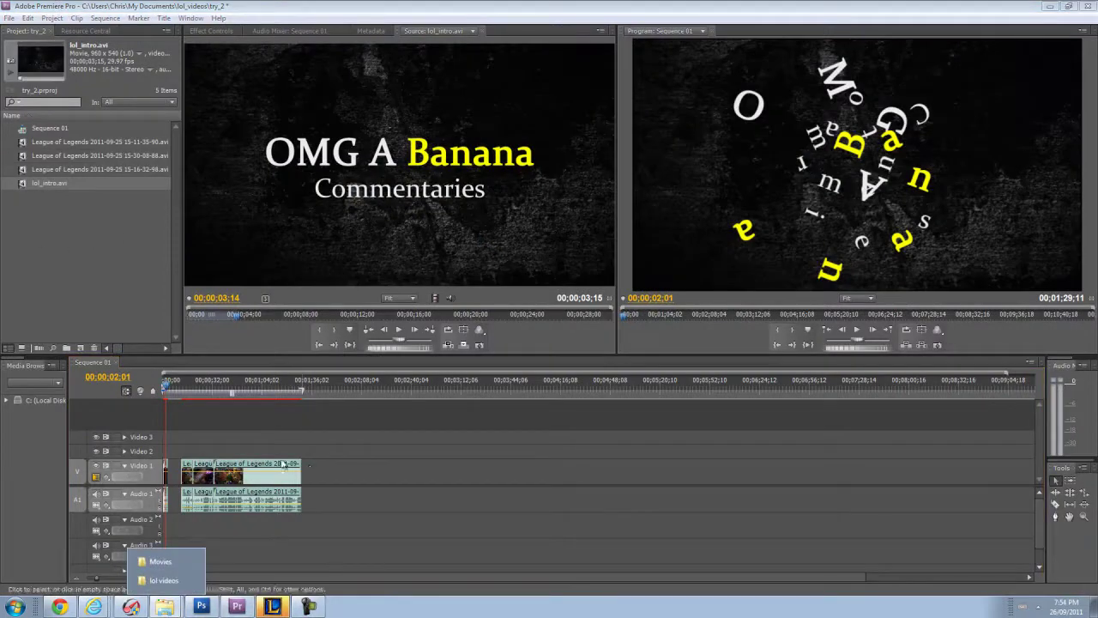
{"action": "left_click", "coordinate": [163, 580]}
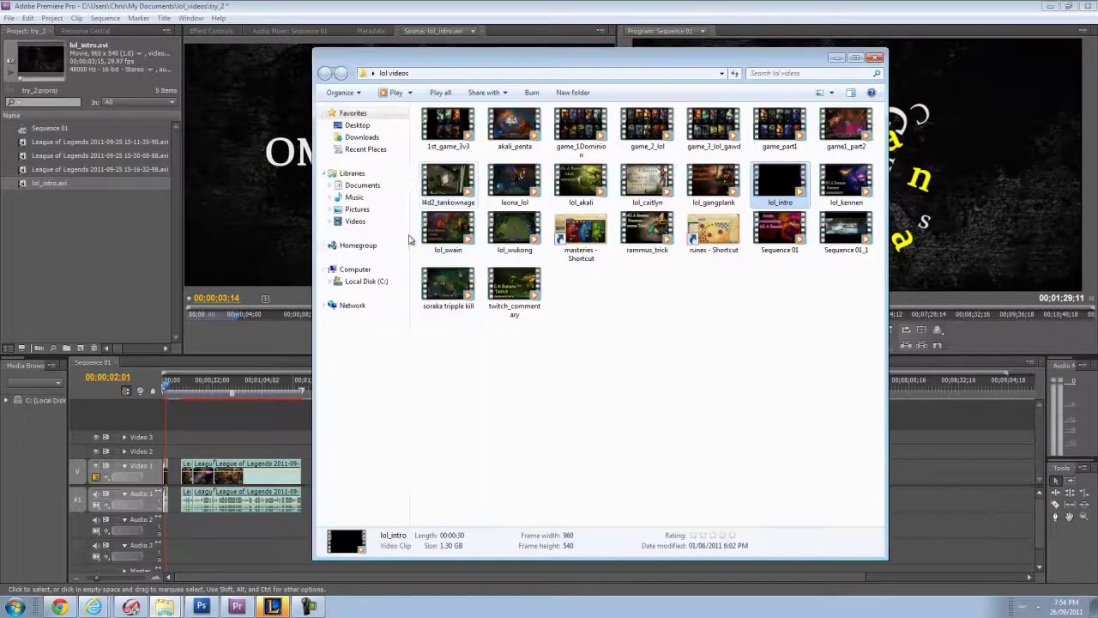
{"action": "left_click", "coordinate": [362, 185]}
{"action": "left_click", "coordinate": [639, 347]}
{"action": "scroll", "coordinate": [600, 360], "scroll_direction": "down", "scroll_amount": 5}
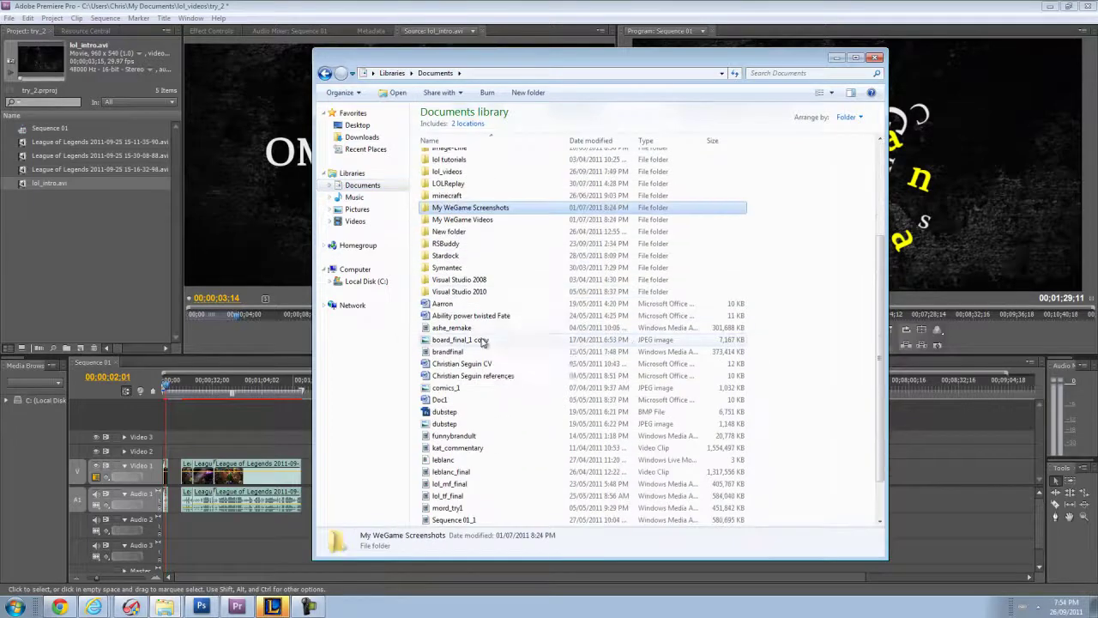
{"action": "scroll", "coordinate": [455, 418], "scroll_direction": "up", "scroll_amount": 5}
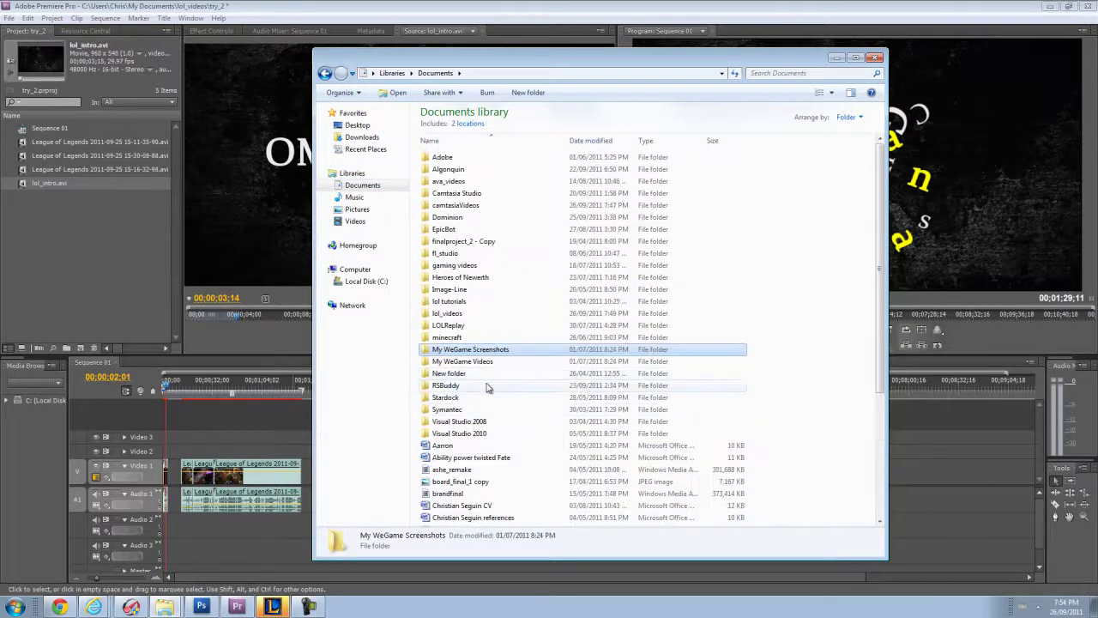
{"action": "left_click", "coordinate": [446, 315]}
{"action": "double_click", "coordinate": [445, 316]}
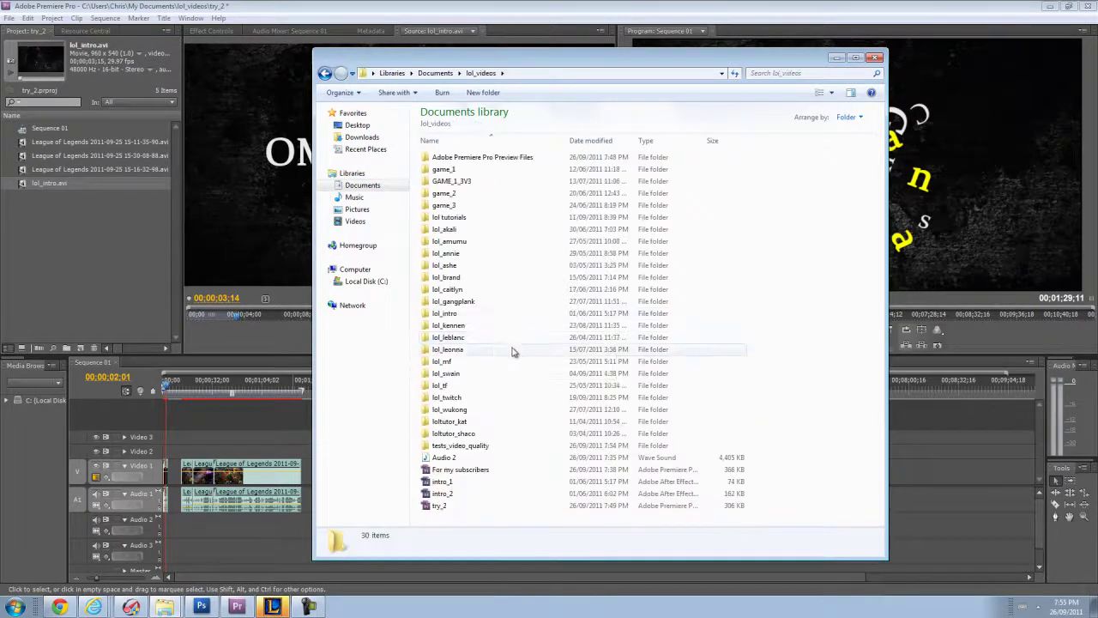
{"action": "double_click", "coordinate": [455, 447]}
Drag ever!!!!.bmp into Premiere's Project panel and load it in the source preview.
{"action": "scroll", "coordinate": [447, 273], "scroll_direction": "down", "scroll_amount": 7}
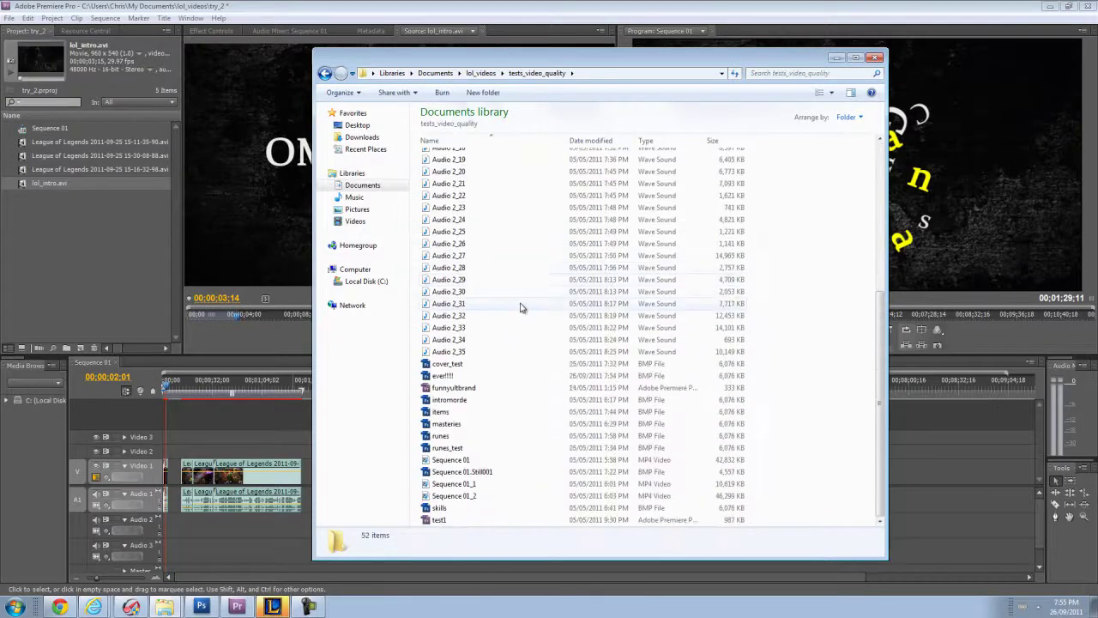
{"action": "left_click", "coordinate": [443, 377]}
{"action": "left_click_drag", "start_coordinate": [444, 378], "coordinate": [102, 305]}
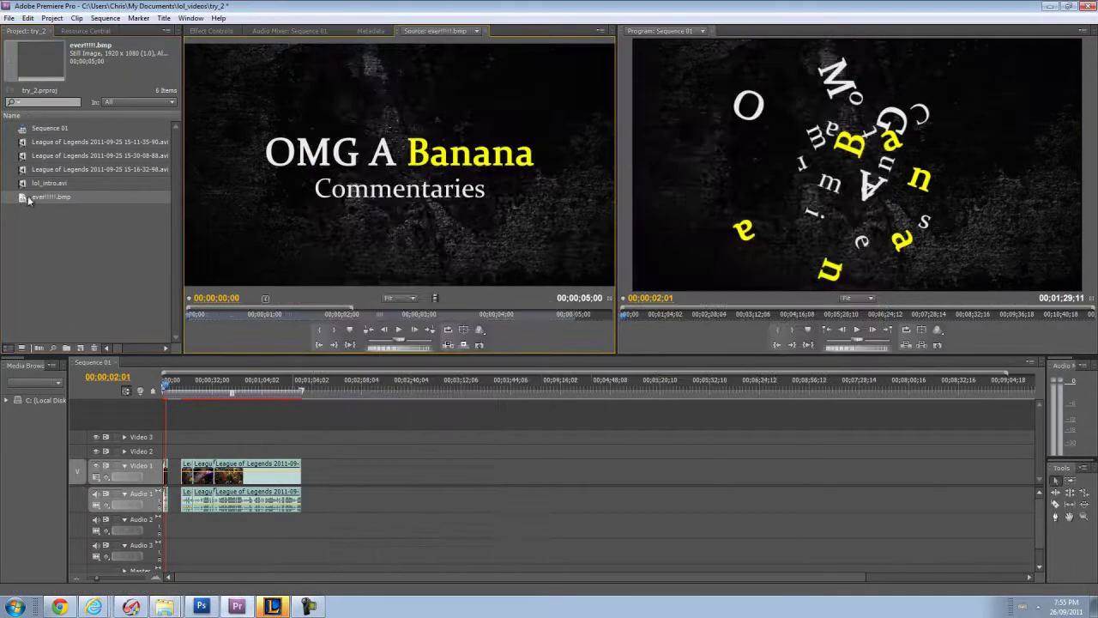
{"action": "double_click", "coordinate": [24, 197]}
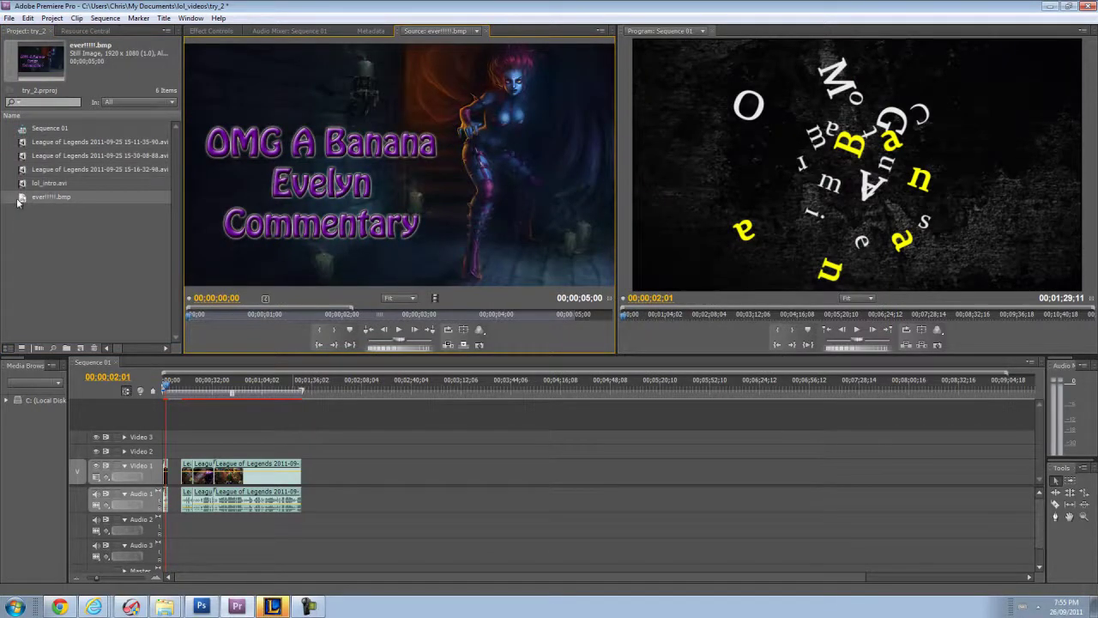
Place ever!!!!.bmp at the start of Video 1 and extend it by about three seconds.
{"action": "left_click_drag", "start_coordinate": [18, 202], "coordinate": [170, 482]}
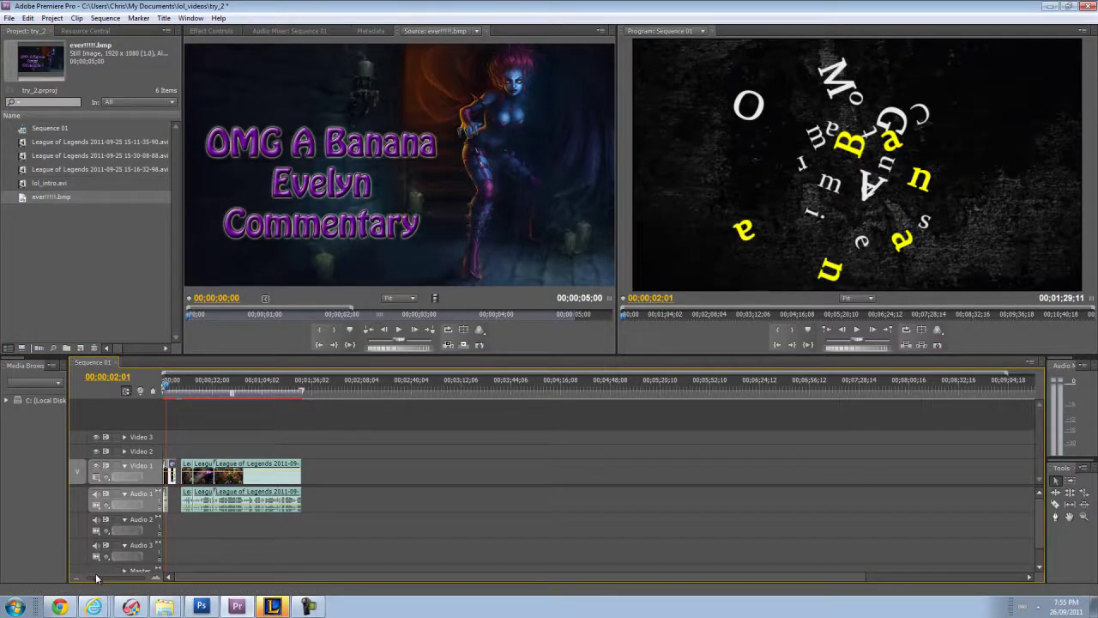
{"action": "left_click_drag", "start_coordinate": [96, 578], "coordinate": [105, 578]}
{"action": "left_click_drag", "start_coordinate": [199, 474], "coordinate": [210, 476]}
{"action": "left_click", "coordinate": [215, 391]}
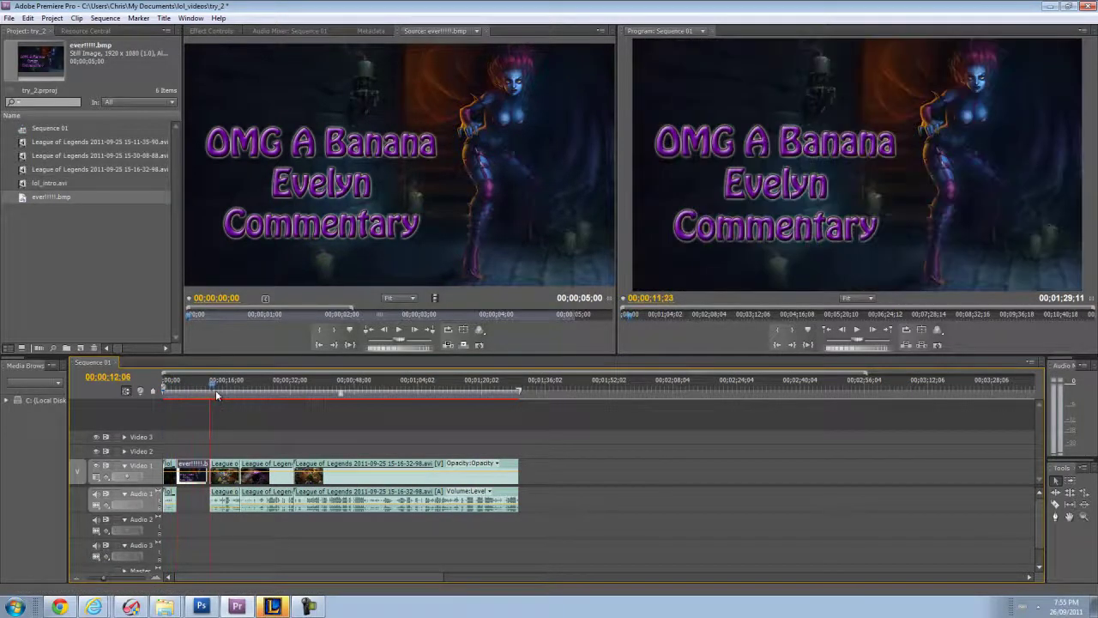
{"action": "left_click_drag", "start_coordinate": [218, 396], "coordinate": [149, 395]}
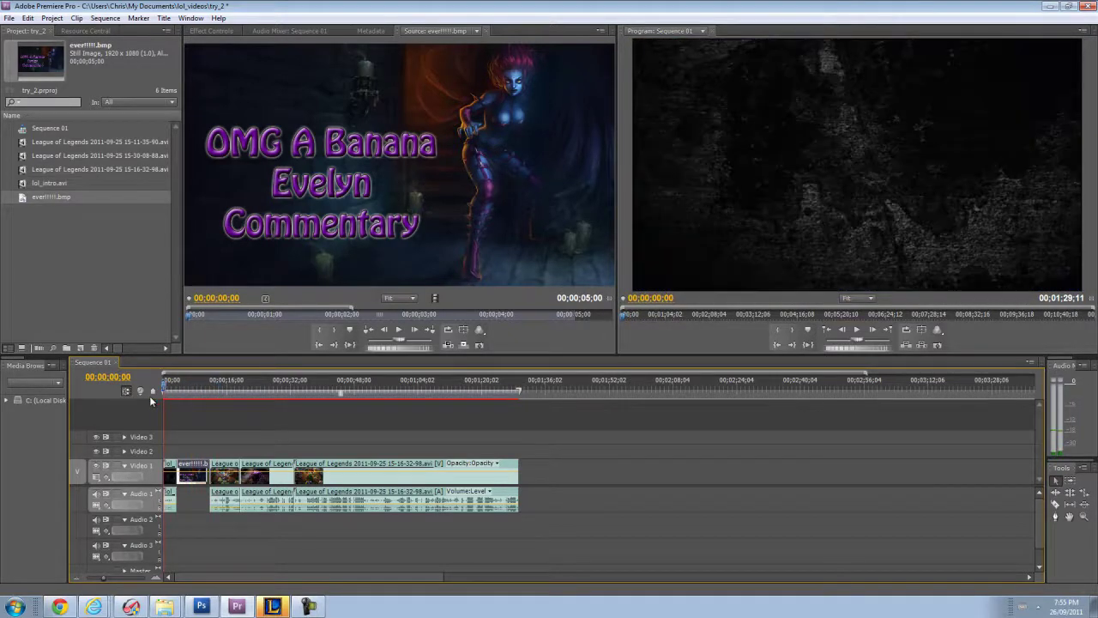
Arm Audio 2 in the Audio Mixer with the Realtek microphone and start recording the voiceover.
{"action": "left_click", "coordinate": [289, 31]}
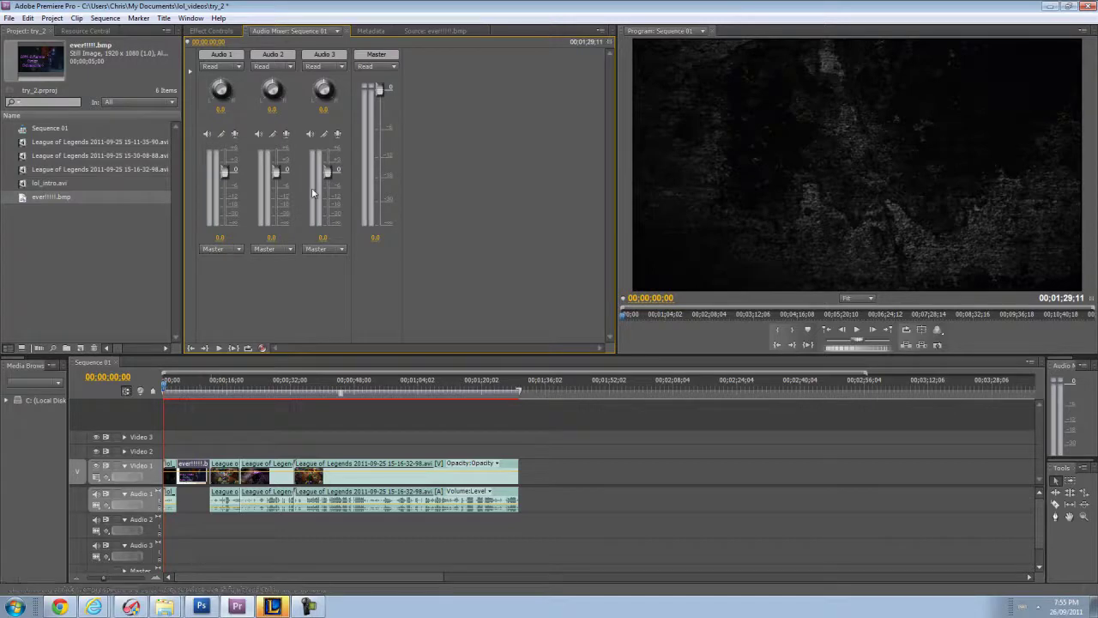
{"action": "left_click", "coordinate": [286, 134]}
{"action": "left_click", "coordinate": [289, 124]}
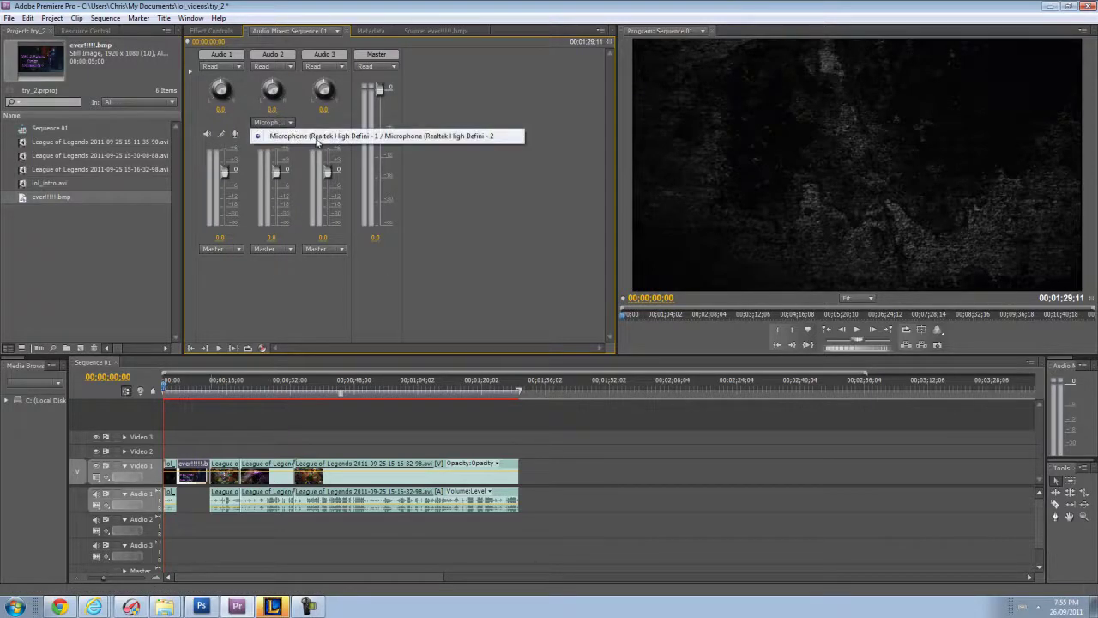
{"action": "left_click", "coordinate": [456, 283]}
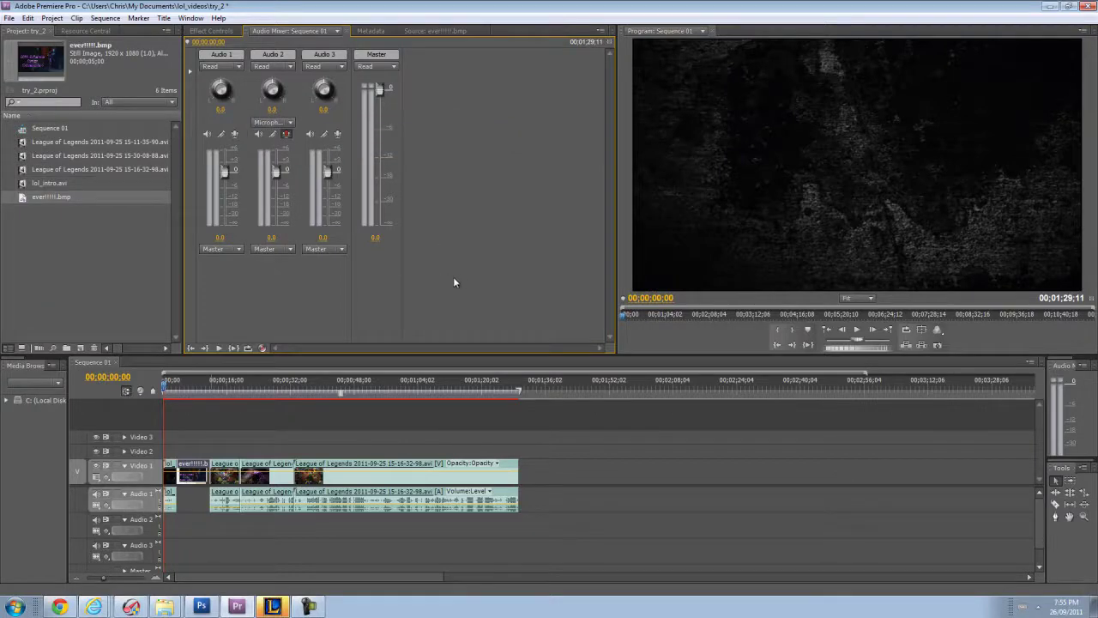
{"action": "left_click", "coordinate": [221, 347]}
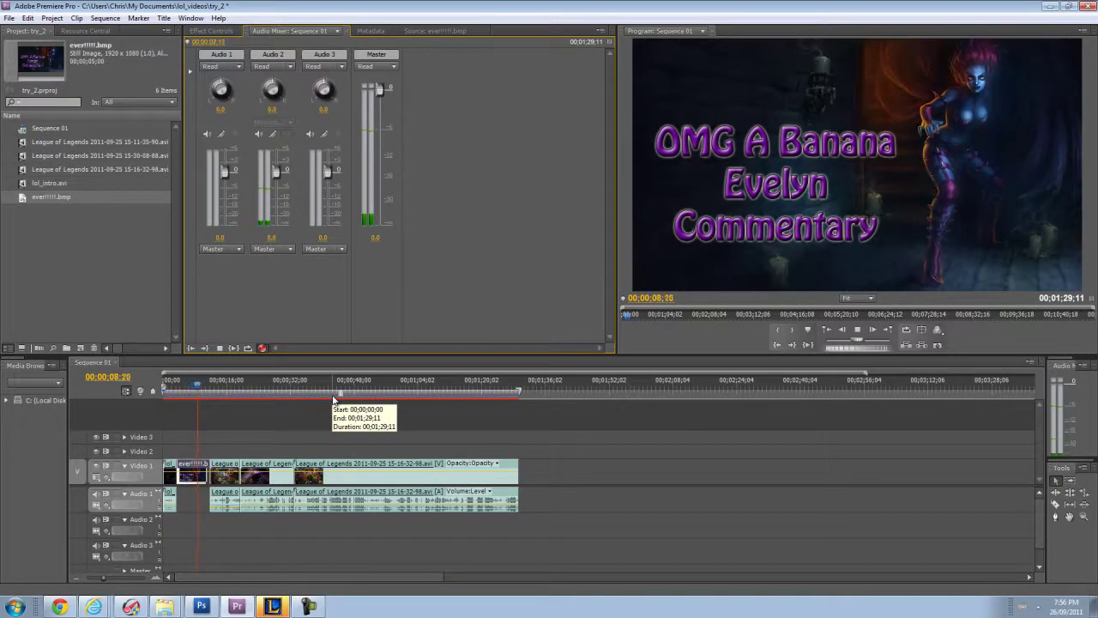
Stop recording and play the sequence from the start through the title card.
{"action": "left_click", "coordinate": [220, 348]}
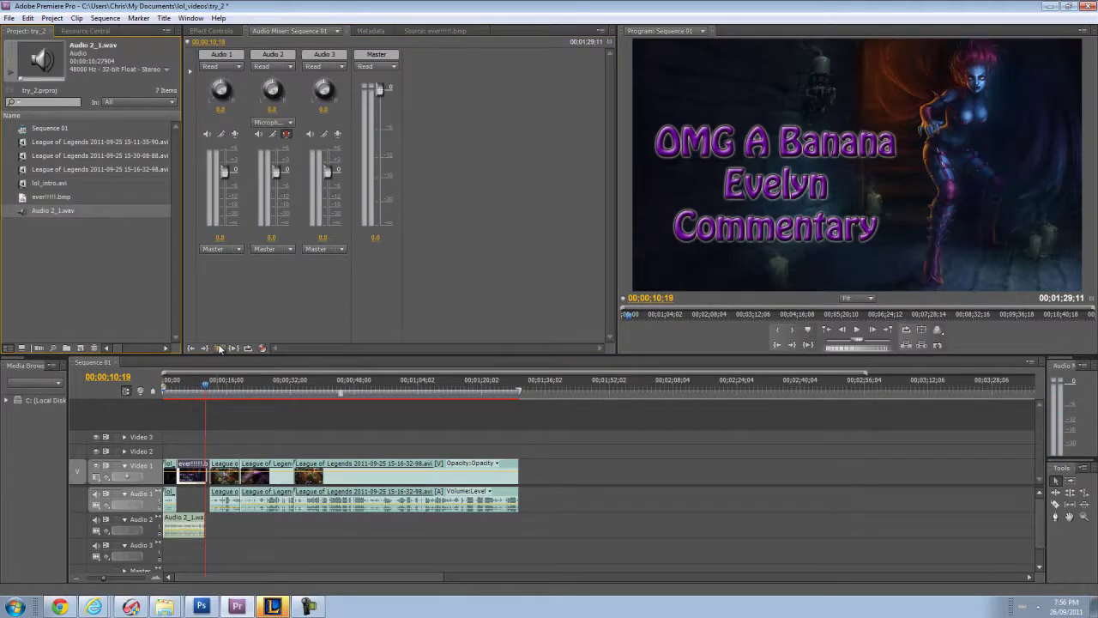
{"action": "left_click_drag", "start_coordinate": [205, 402], "coordinate": [164, 401]}
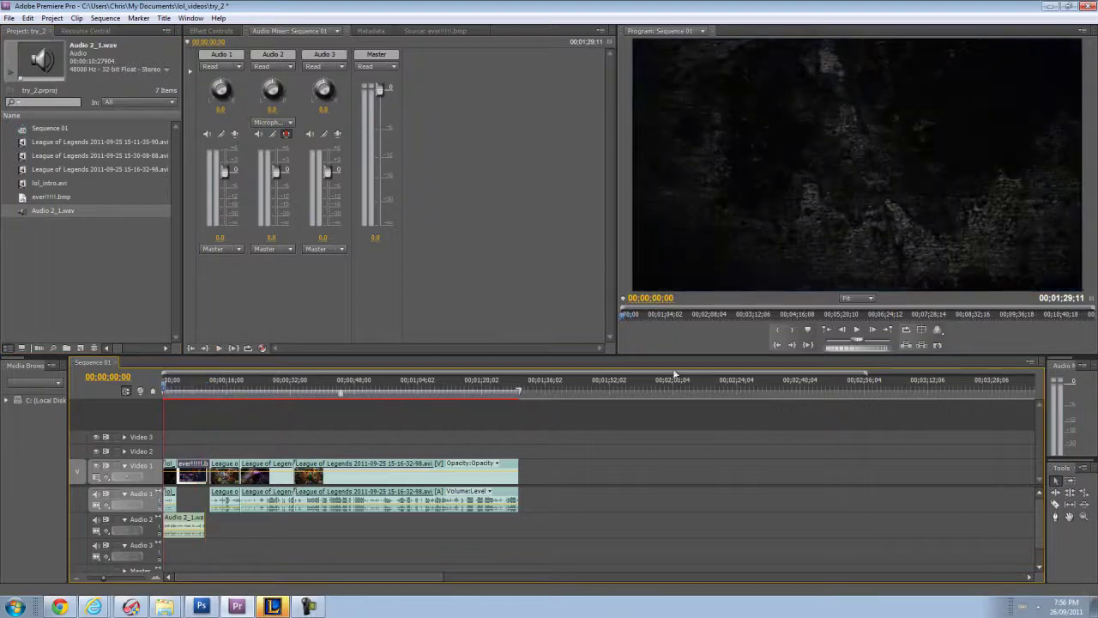
{"action": "left_click", "coordinate": [857, 330]}
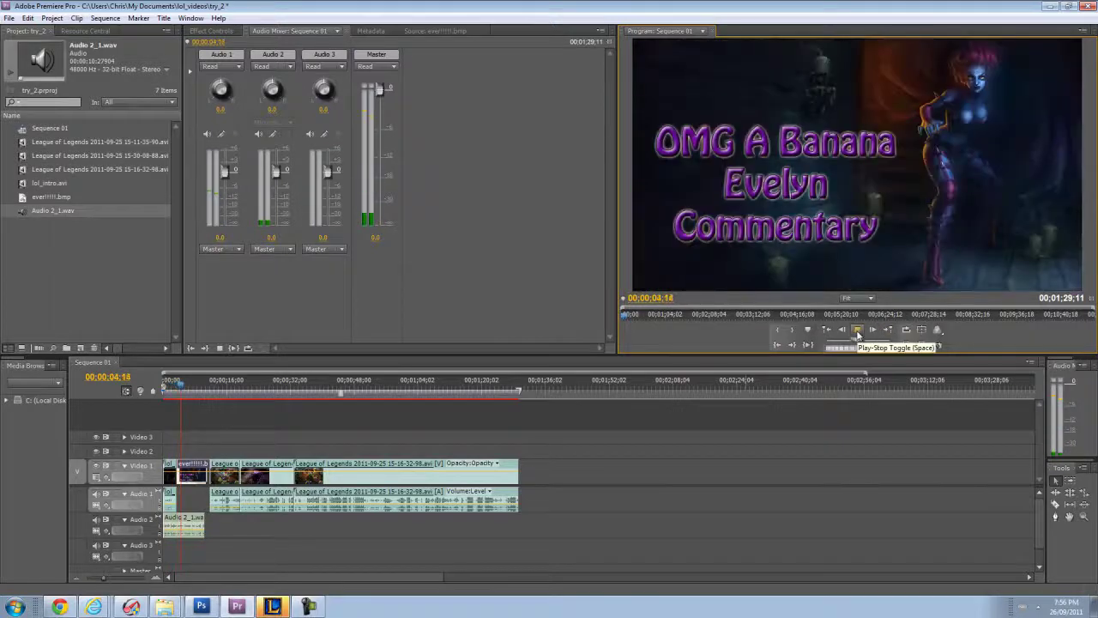
{"action": "left_click", "coordinate": [857, 330]}
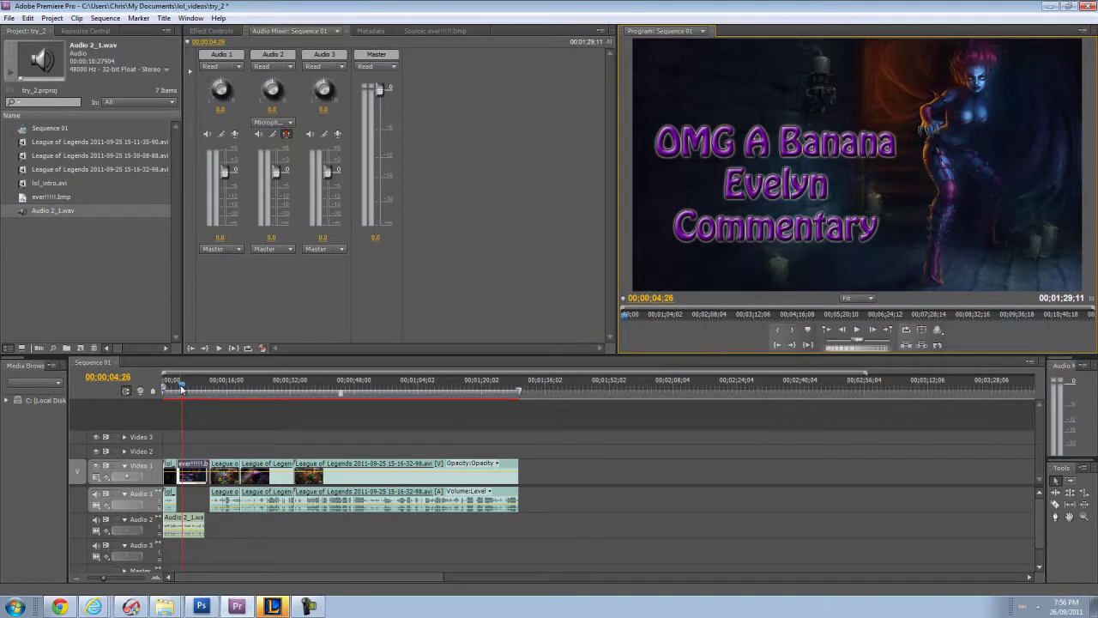
Scrub through the gameplay and drag its clip volume down to -oo dB.
{"action": "left_click_drag", "start_coordinate": [181, 389], "coordinate": [318, 511]}
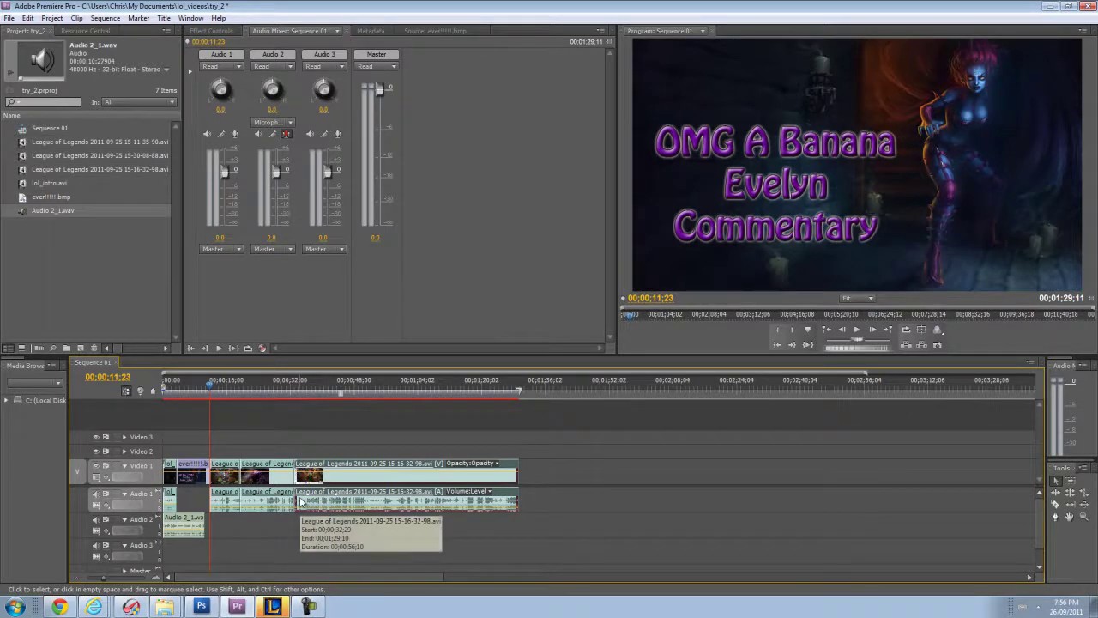
{"action": "left_click_drag", "start_coordinate": [213, 389], "coordinate": [413, 433]}
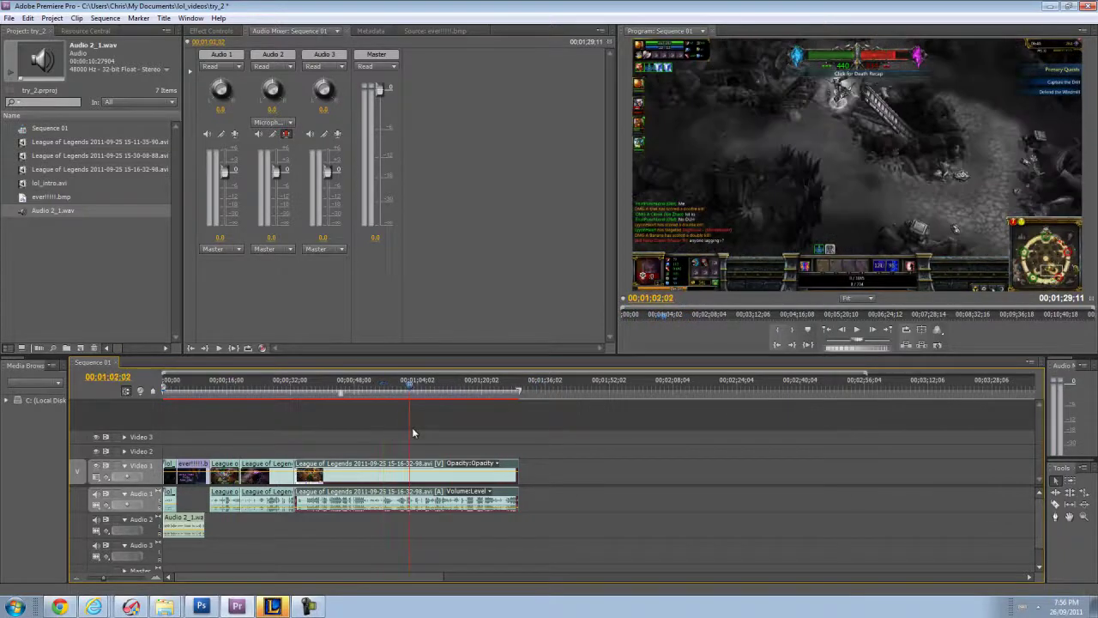
{"action": "left_click_drag", "start_coordinate": [393, 504], "coordinate": [394, 511]}
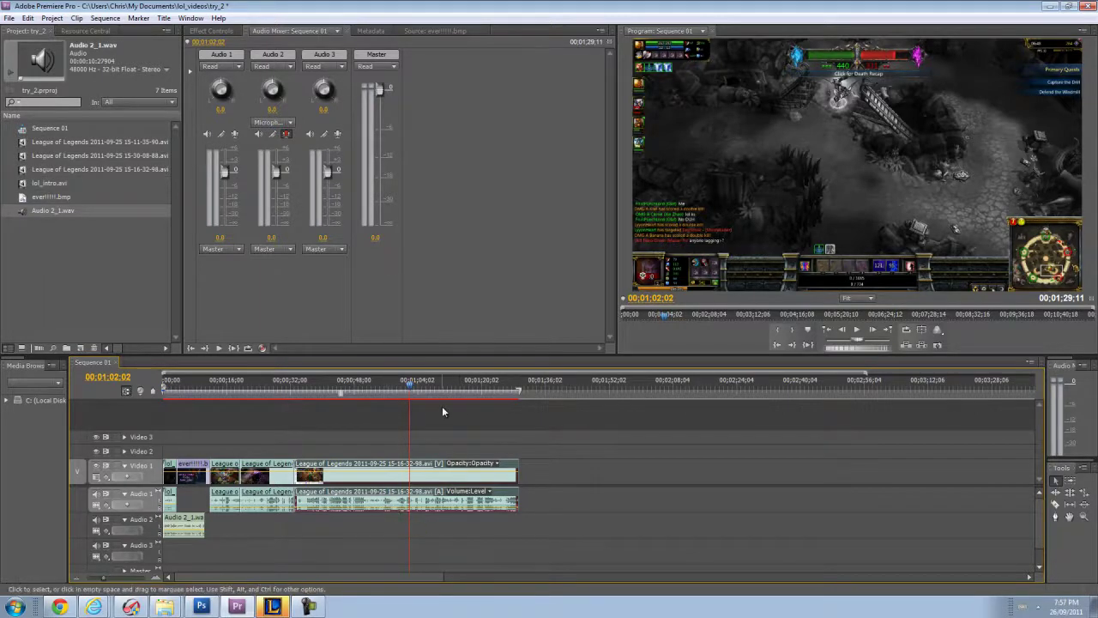
Split the gameplay clip with the Razor tool around 01;12 and slide the last piece slightly later.
{"action": "left_click_drag", "start_coordinate": [410, 384], "coordinate": [447, 416]}
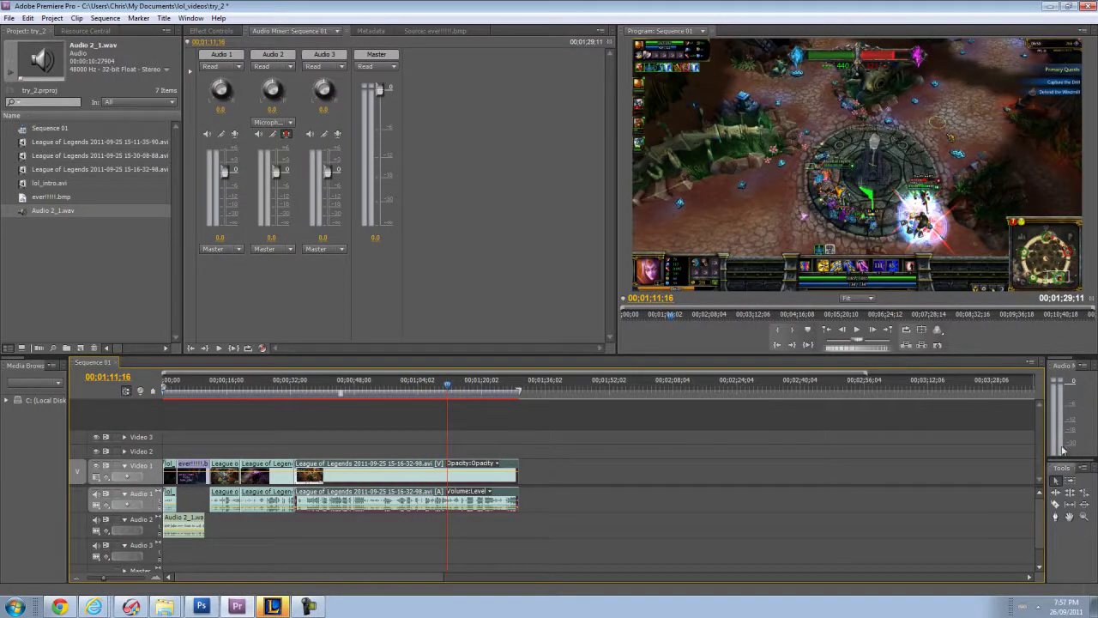
{"action": "left_click_drag", "start_coordinate": [1062, 467], "coordinate": [1040, 489]}
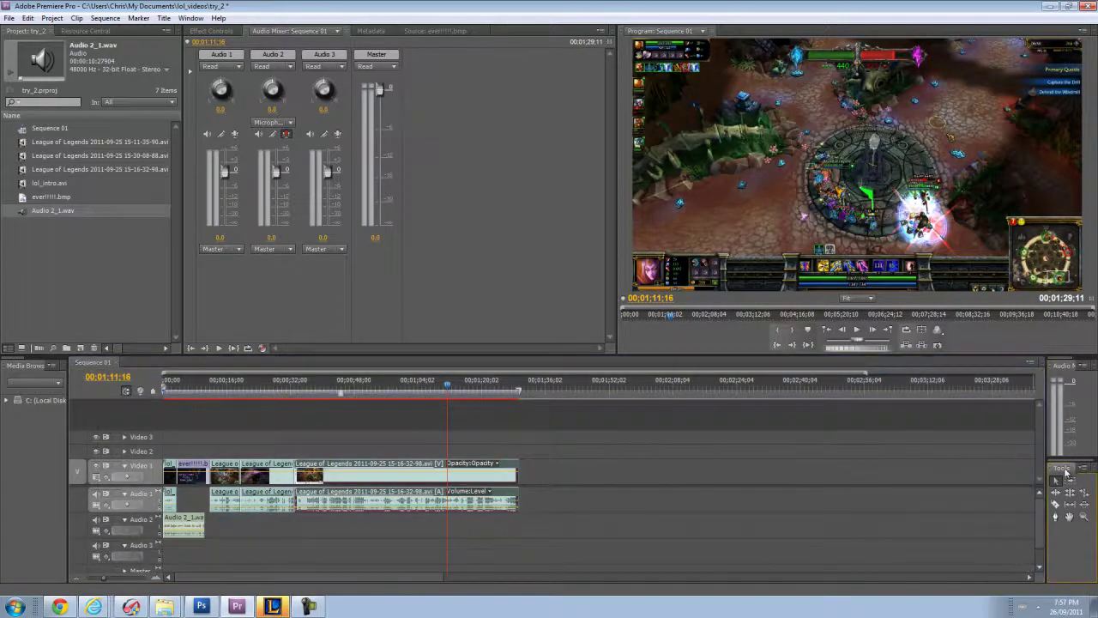
{"action": "left_click", "coordinate": [1057, 506]}
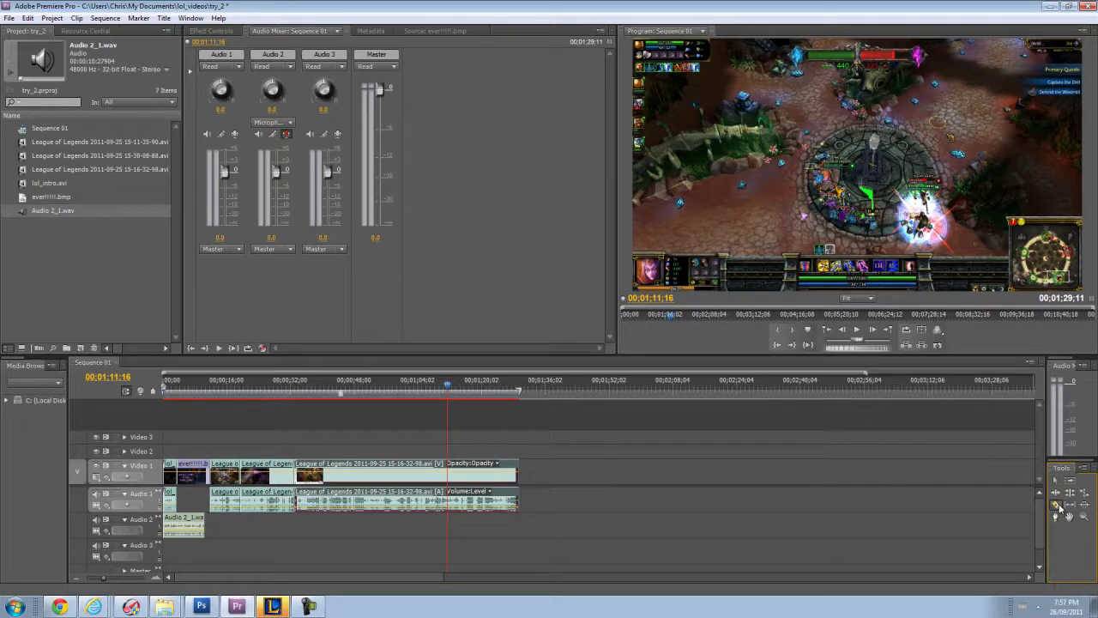
{"action": "left_click", "coordinate": [447, 464]}
{"action": "left_click", "coordinate": [453, 391]}
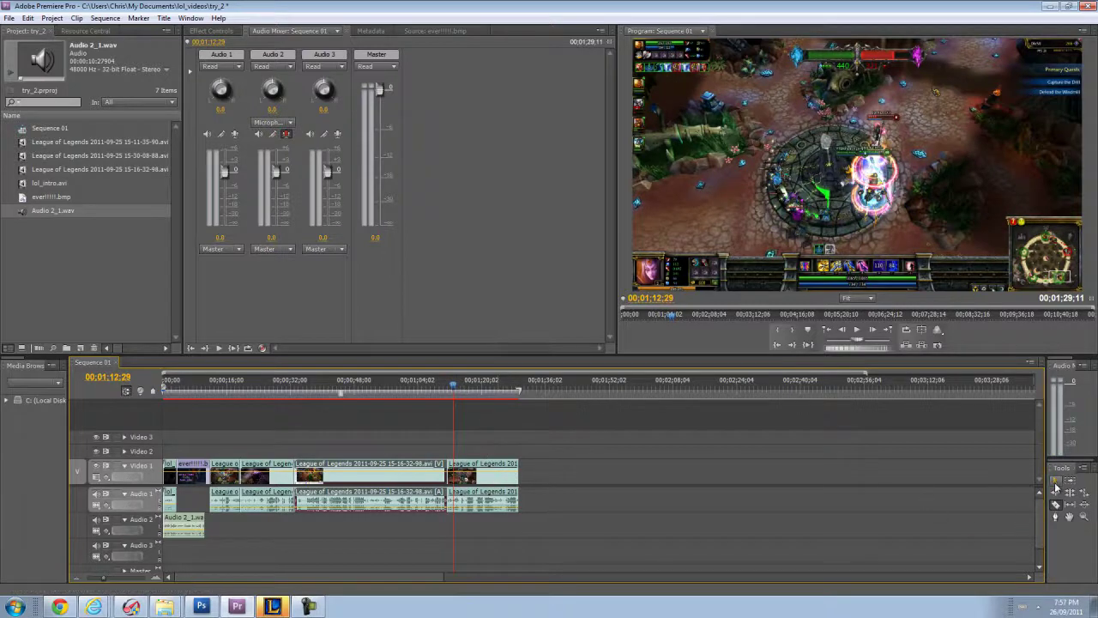
{"action": "left_click", "coordinate": [1056, 481]}
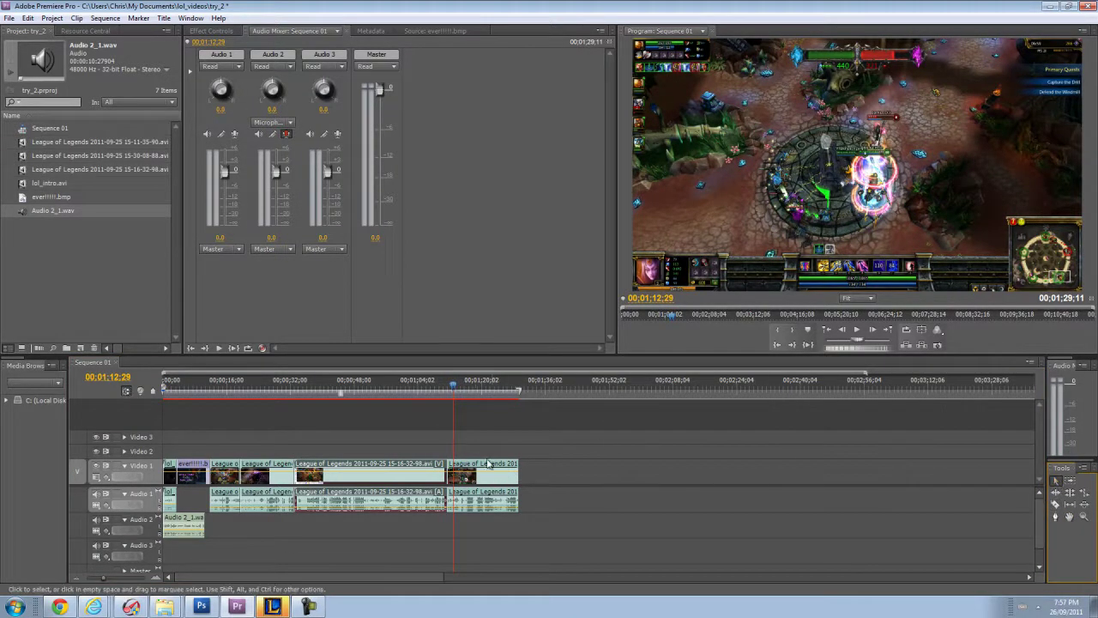
{"action": "mouse_move", "coordinate": [481, 465]}
{"action": "left_mouse_down"}
{"action": "mouse_move", "coordinate": [538, 473]}
{"action": "mouse_move", "coordinate": [481, 472]}
{"action": "left_mouse_up"}
Cut the last gameplay clip at 01;16;08 and push its final piece much later.
{"action": "left_click_drag", "start_coordinate": [454, 391], "coordinate": [468, 391]}
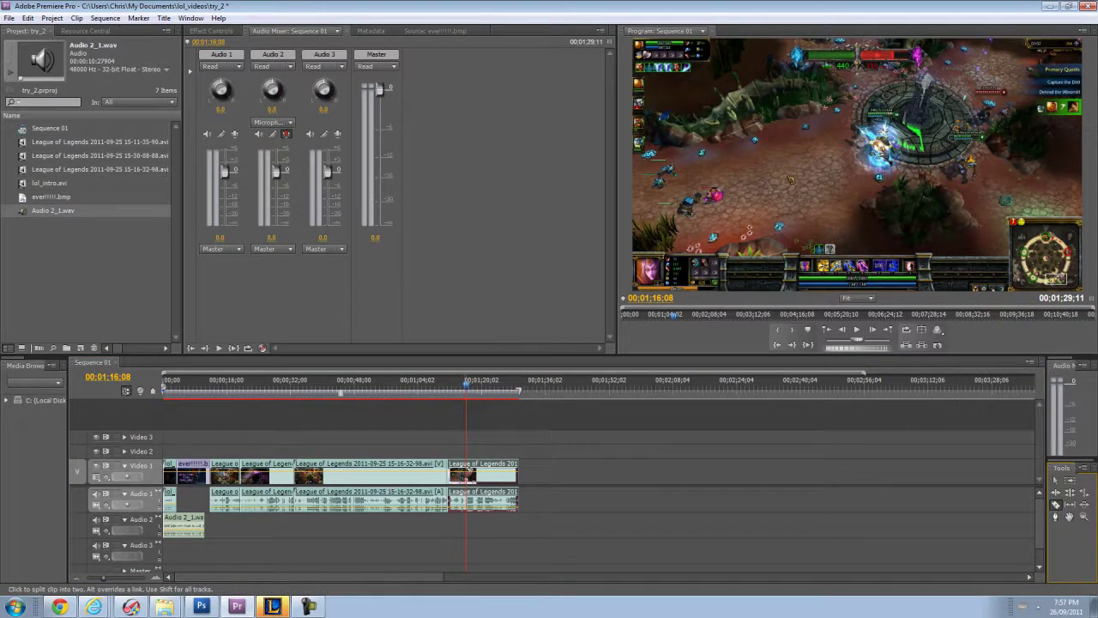
{"action": "left_click", "coordinate": [467, 474]}
{"action": "left_click", "coordinate": [1056, 481]}
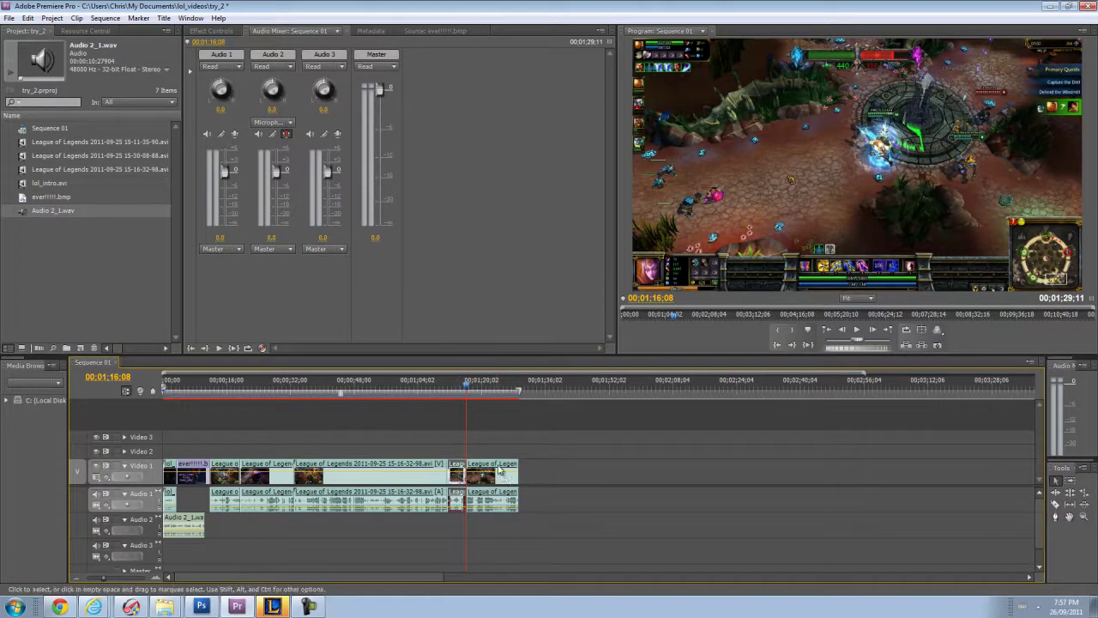
{"action": "left_click_drag", "start_coordinate": [494, 477], "coordinate": [650, 477]}
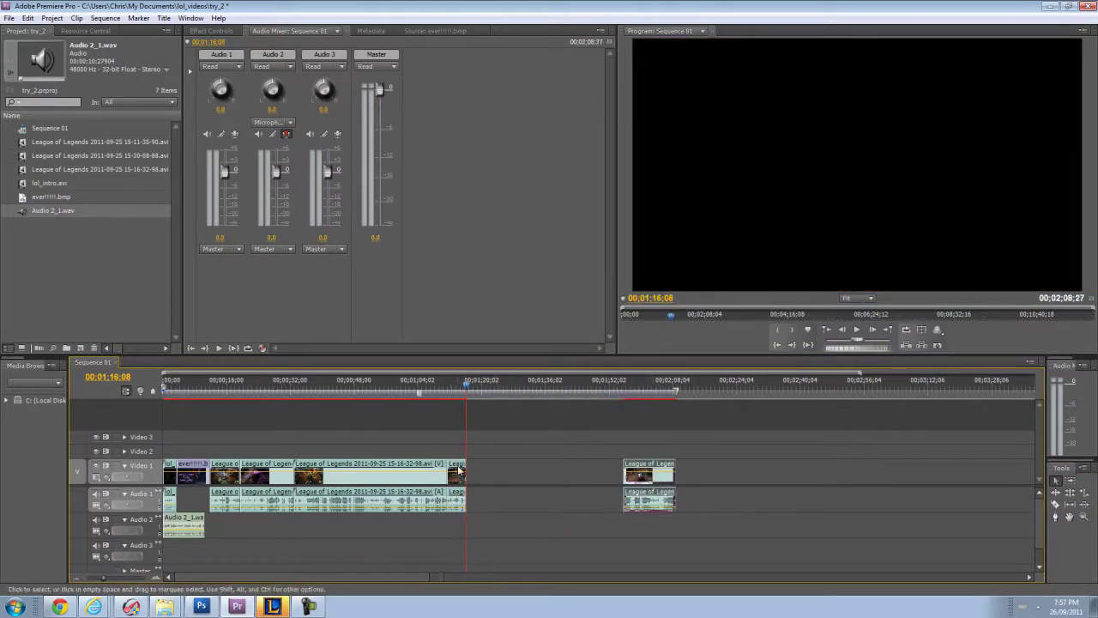
Confirm the clip's Speed/Duration settings unchanged and play the sequence from 01;11;08.
{"action": "right_click", "coordinate": [458, 472]}
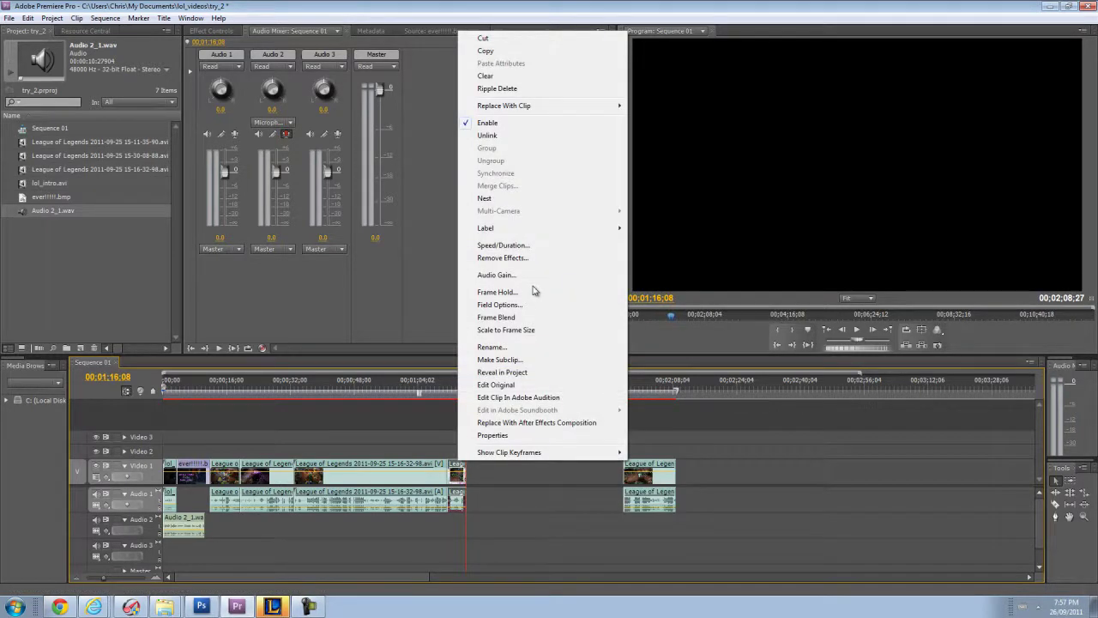
{"action": "left_click", "coordinate": [513, 247]}
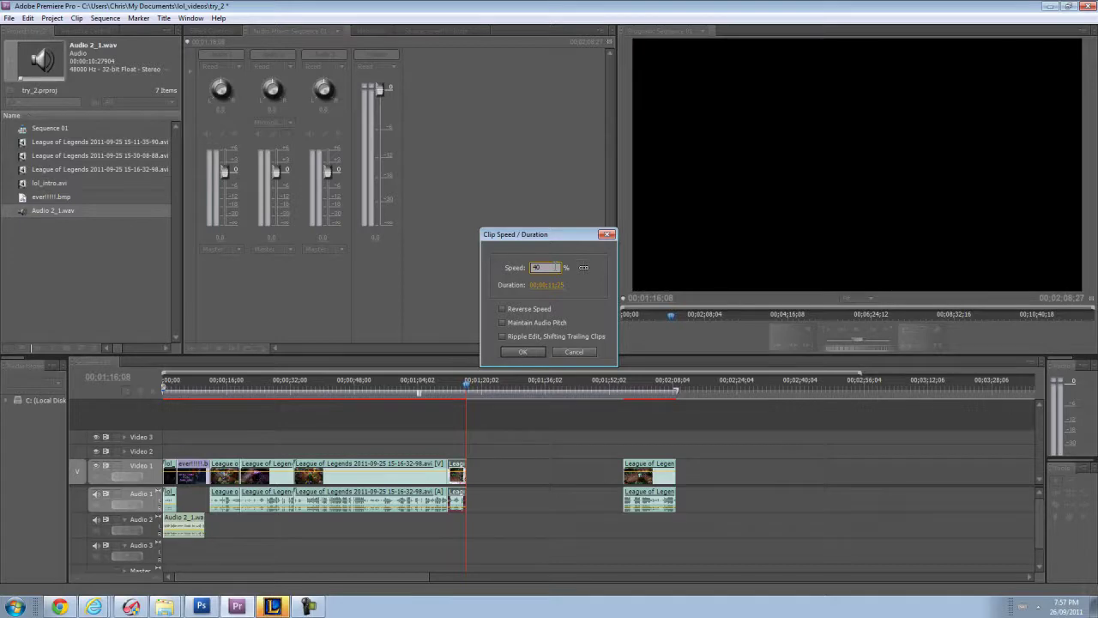
{"action": "left_click", "coordinate": [540, 353]}
{"action": "left_click", "coordinate": [444, 386]}
{"action": "left_click_drag", "start_coordinate": [444, 387], "coordinate": [448, 386]}
{"action": "left_click", "coordinate": [854, 329]}
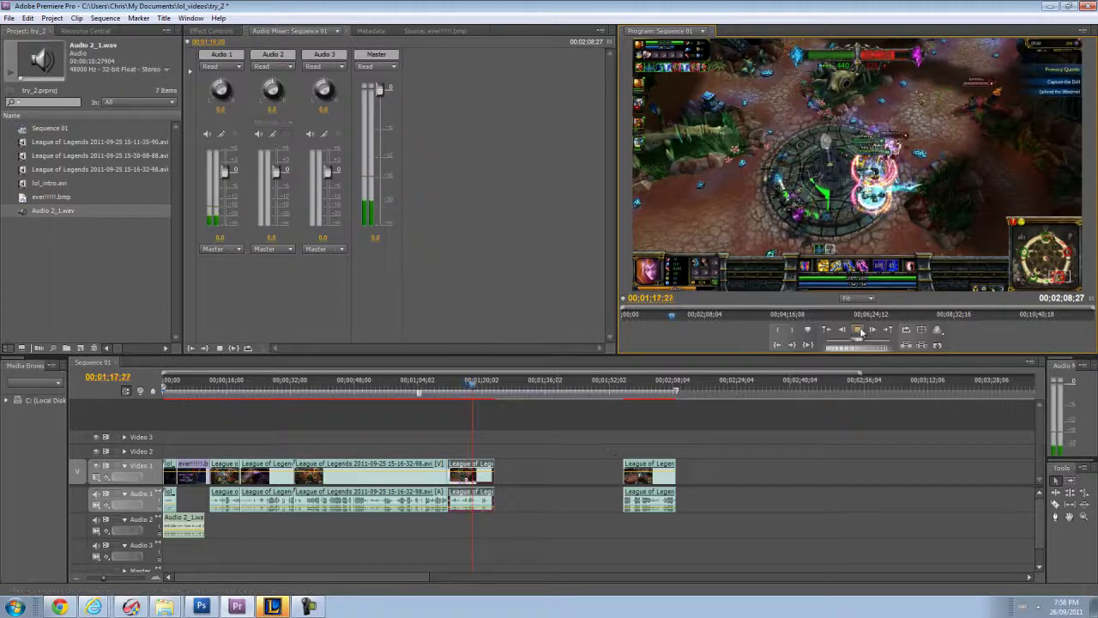
{"action": "key", "text": "space"}
Move the last gameplay clip left against the previous clip and replay from 01;22;14.
{"action": "left_click_drag", "start_coordinate": [650, 472], "coordinate": [521, 471]}
{"action": "left_click", "coordinate": [492, 384]}
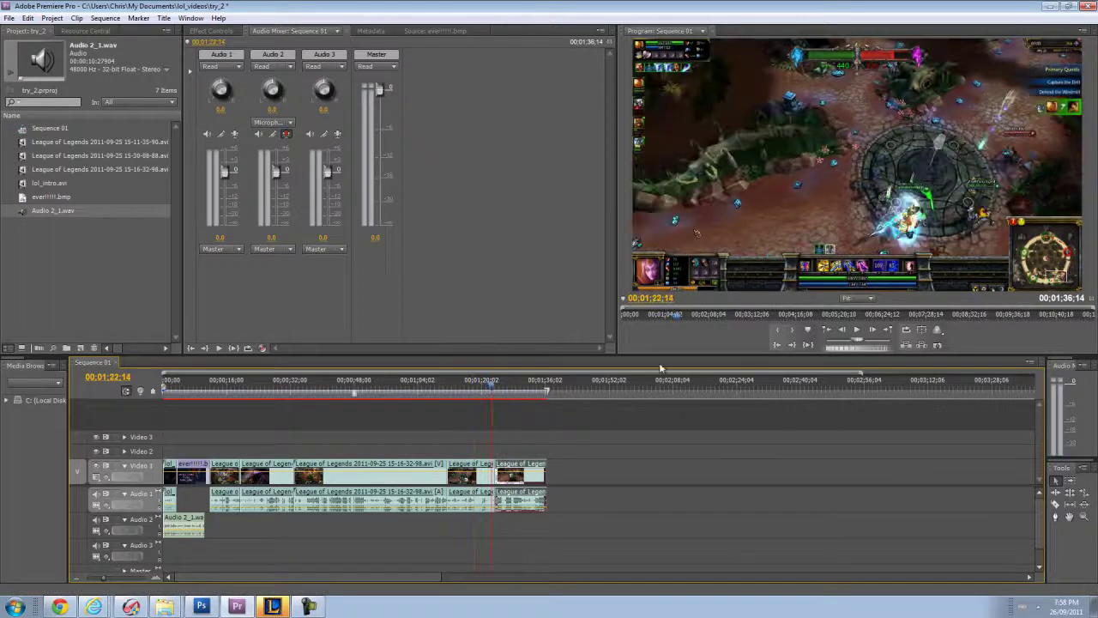
{"action": "left_click", "coordinate": [857, 330]}
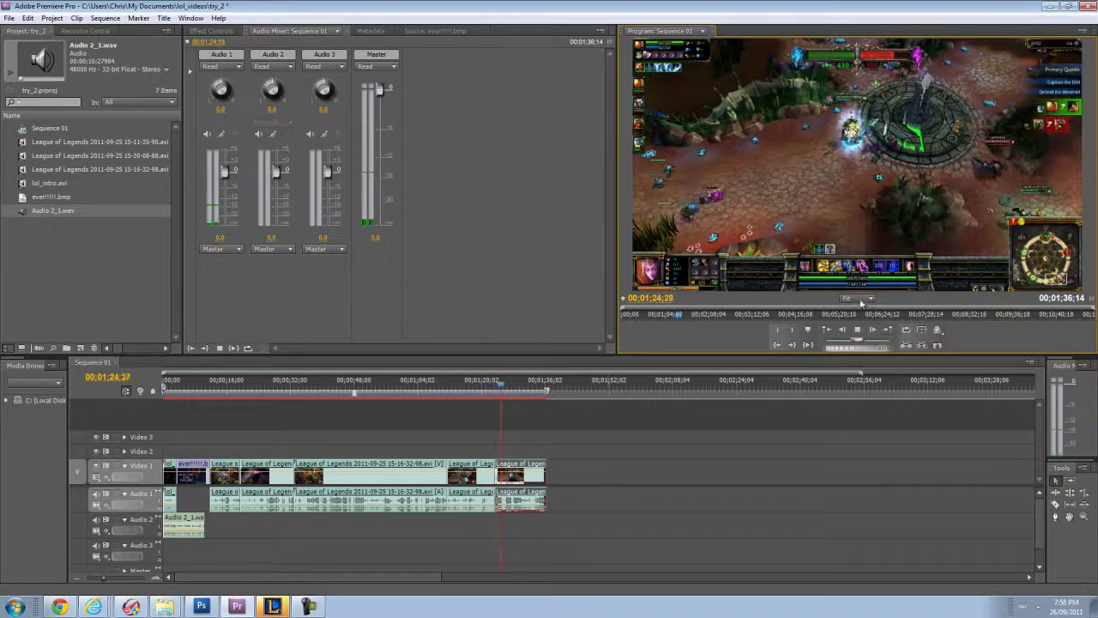
{"action": "left_click", "coordinate": [857, 331]}
{"action": "left_click_drag", "start_coordinate": [503, 380], "coordinate": [484, 380]}
{"action": "left_click", "coordinate": [860, 330]}
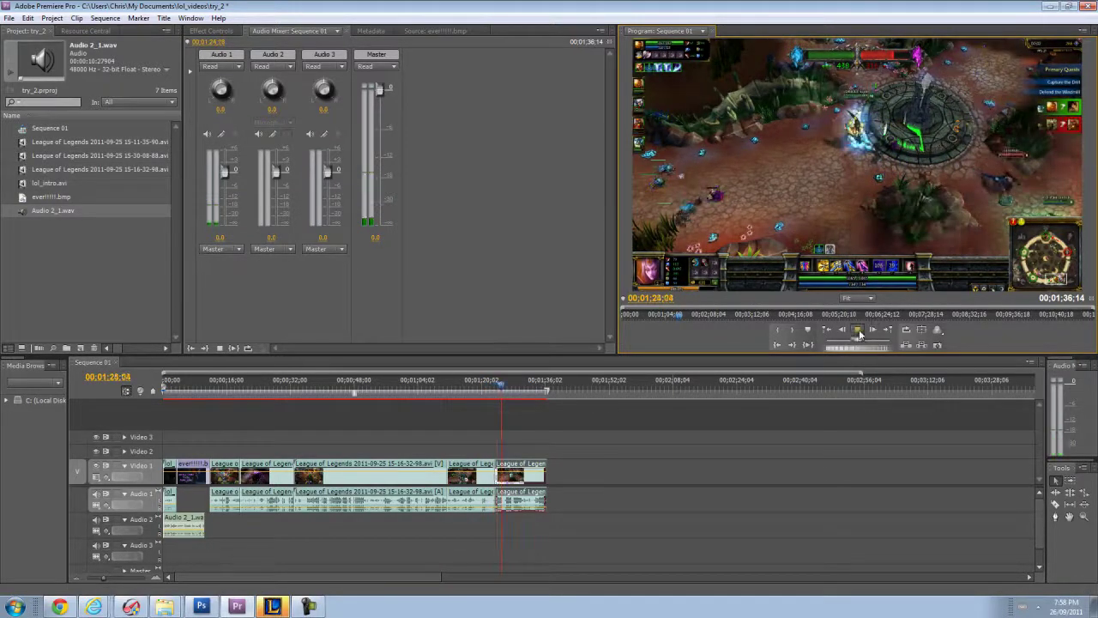
{"action": "key", "text": "space"}
{"action": "mouse_move", "coordinate": [268, 604]}
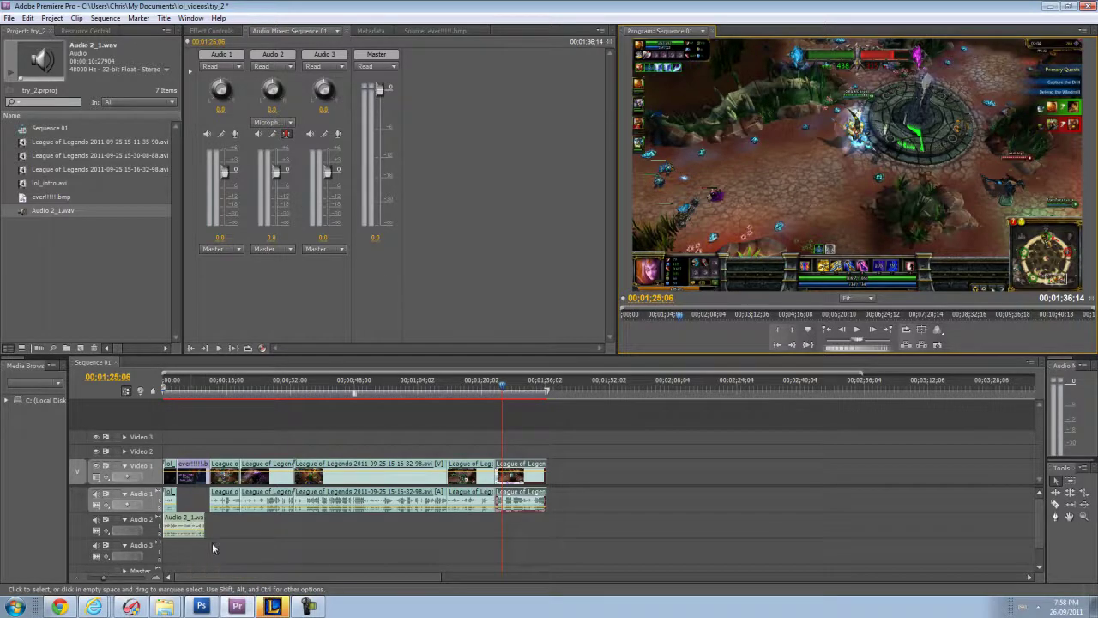
{"action": "mouse_move", "coordinate": [200, 609]}
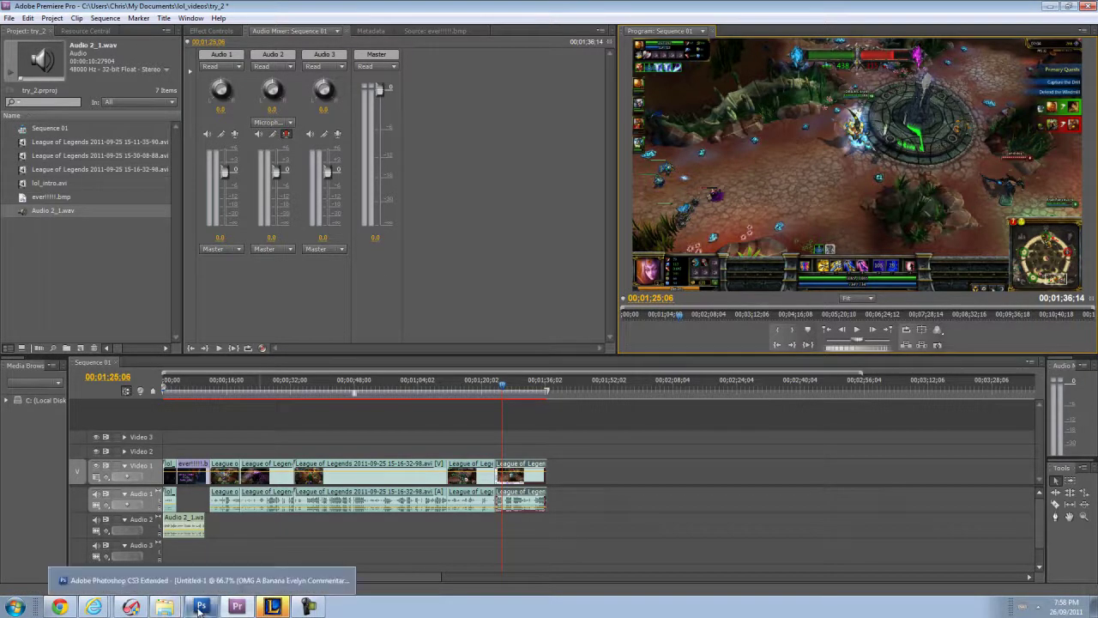
Open items.bmp from the lol_brand folder in Photoshop via Explorer.
{"action": "left_click", "coordinate": [194, 582]}
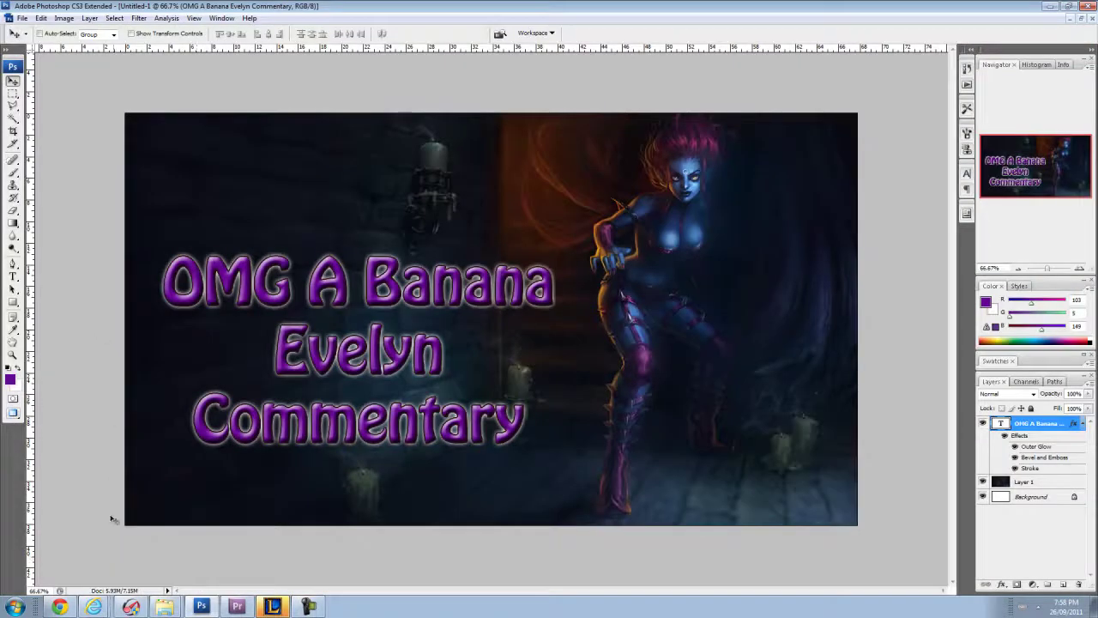
{"action": "mouse_move", "coordinate": [166, 601]}
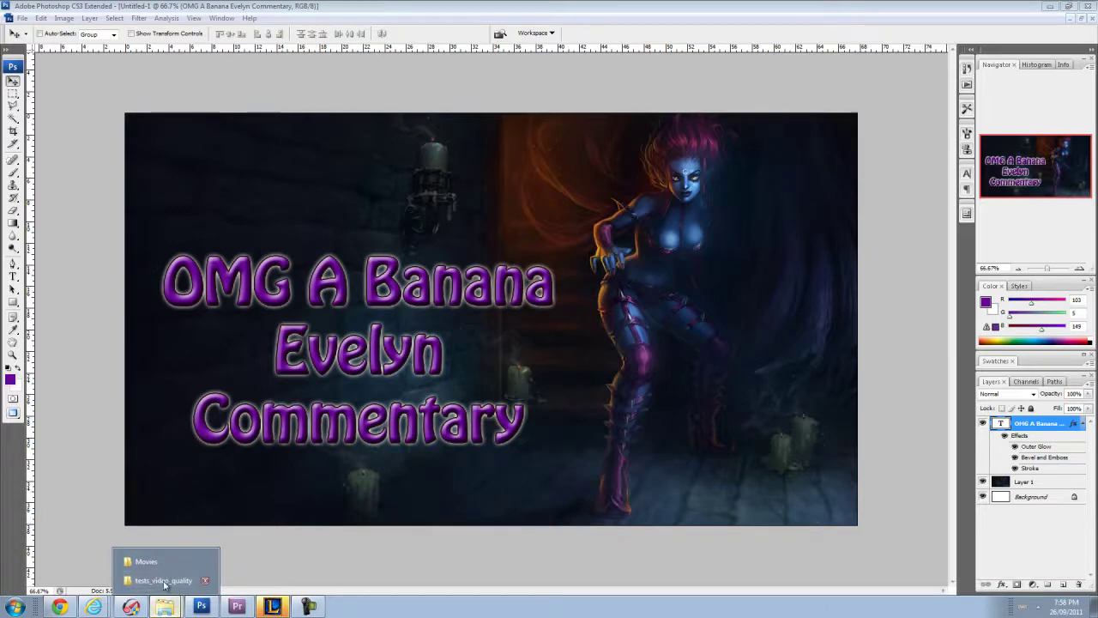
{"action": "left_click", "coordinate": [187, 577]}
{"action": "left_click", "coordinate": [325, 73]}
{"action": "left_click", "coordinate": [445, 277]}
{"action": "double_click", "coordinate": [447, 278]}
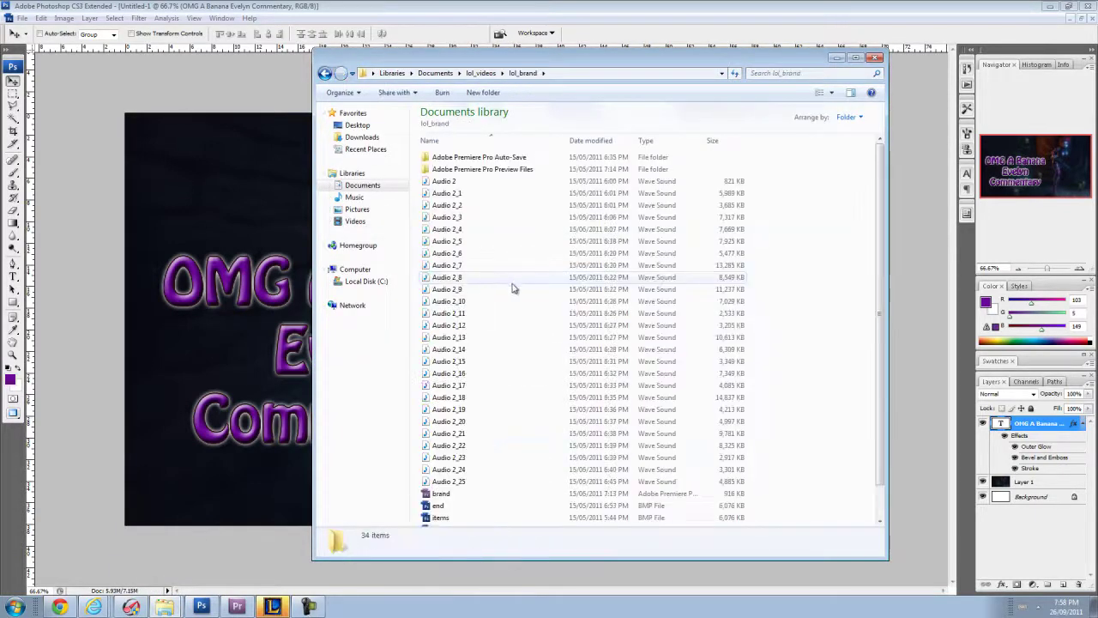
{"action": "scroll", "coordinate": [498, 386], "scroll_direction": "down", "scroll_amount": 3}
{"action": "left_click", "coordinate": [442, 483]}
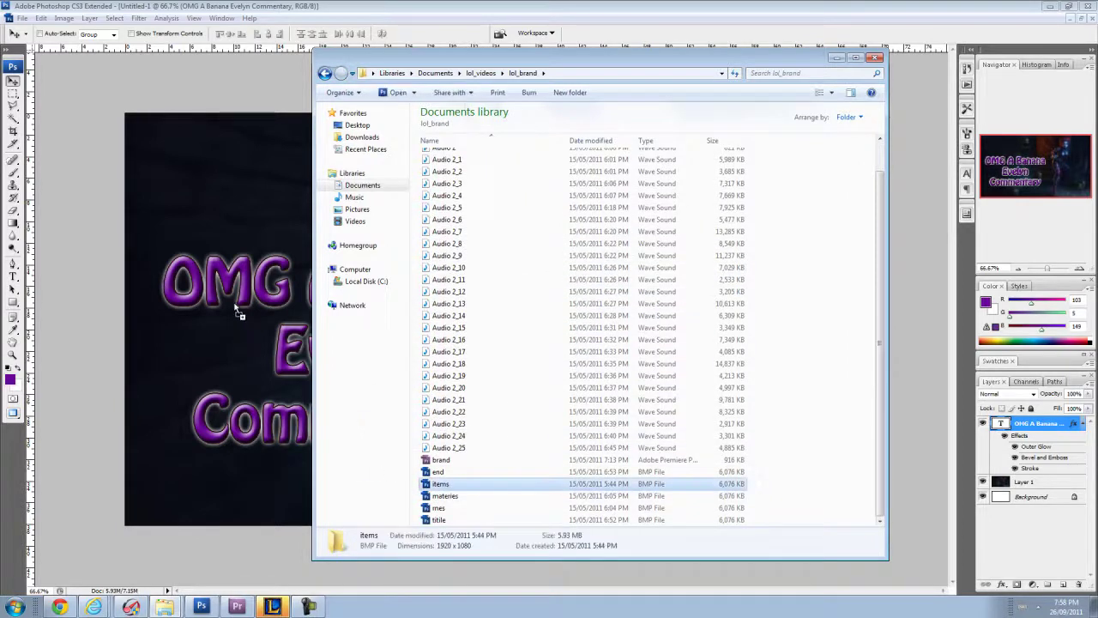
{"action": "key", "text": "Return"}
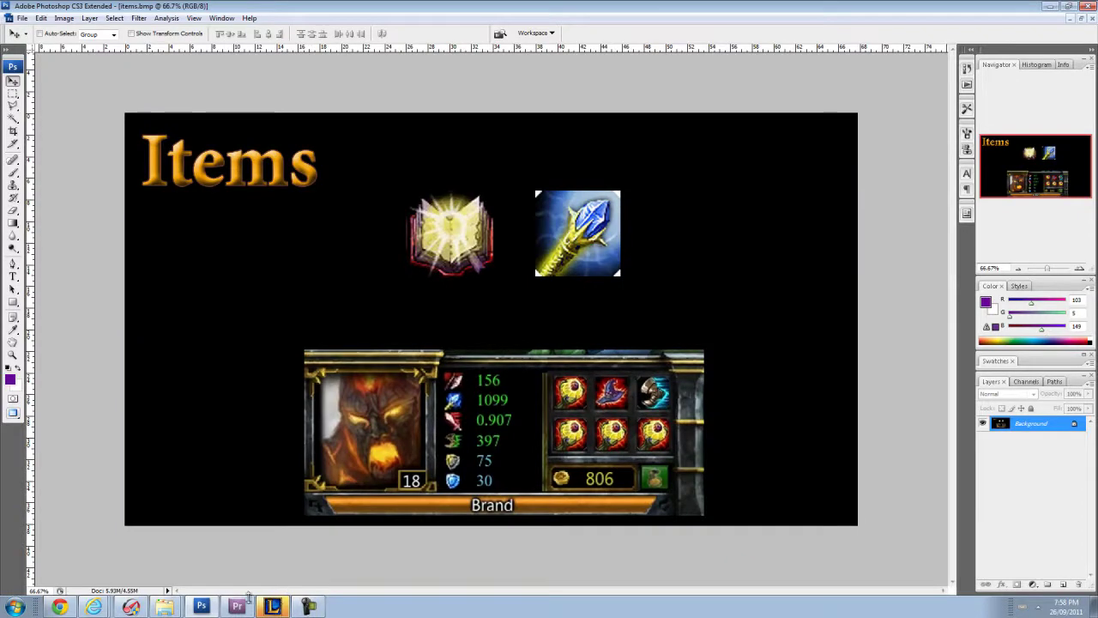
Open items.bmp from the lol_videos > lol_annie folder instead.
{"action": "mouse_move", "coordinate": [164, 607]}
{"action": "left_click", "coordinate": [160, 562]}
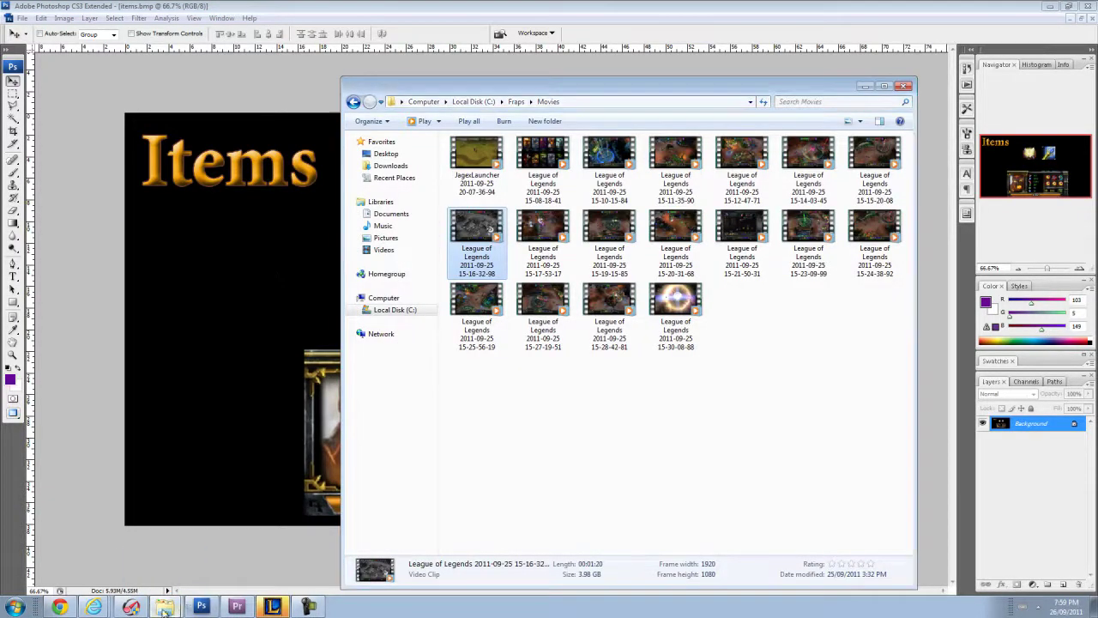
{"action": "mouse_move", "coordinate": [164, 606]}
{"action": "left_click", "coordinate": [159, 581]}
{"action": "left_click", "coordinate": [325, 74]}
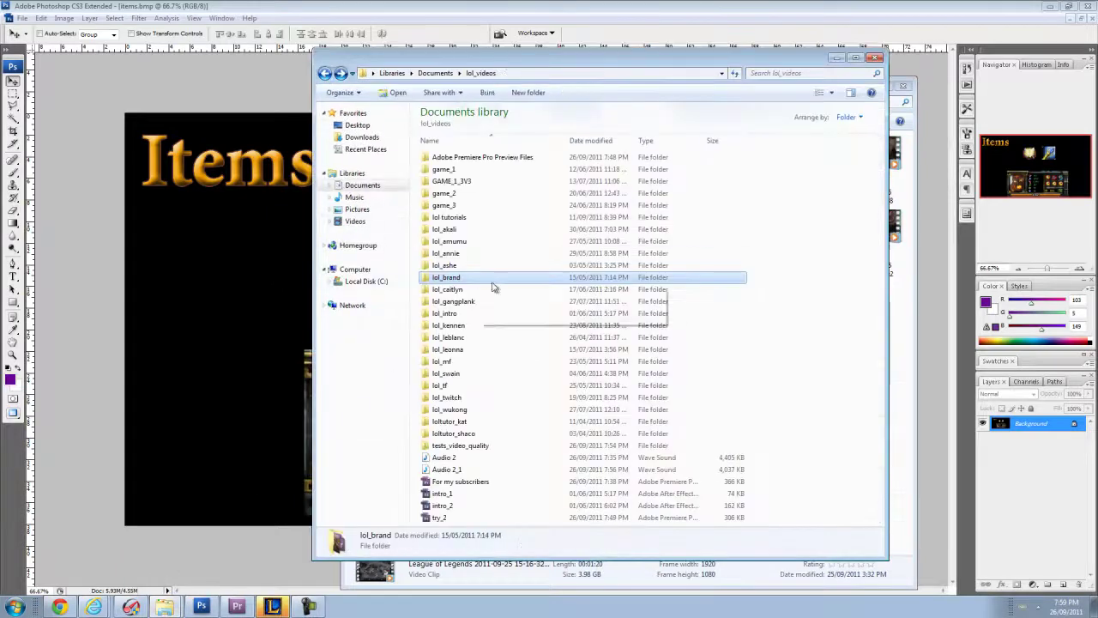
{"action": "double_click", "coordinate": [448, 253]}
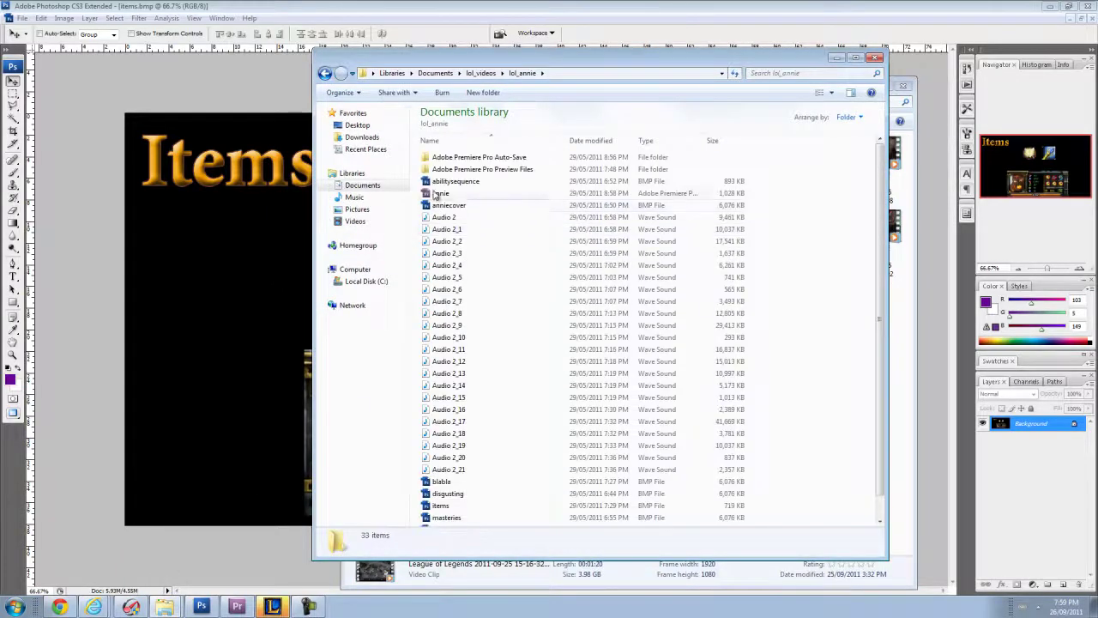
{"action": "scroll", "coordinate": [447, 481], "scroll_direction": "down", "scroll_amount": 1}
{"action": "double_click", "coordinate": [446, 485]}
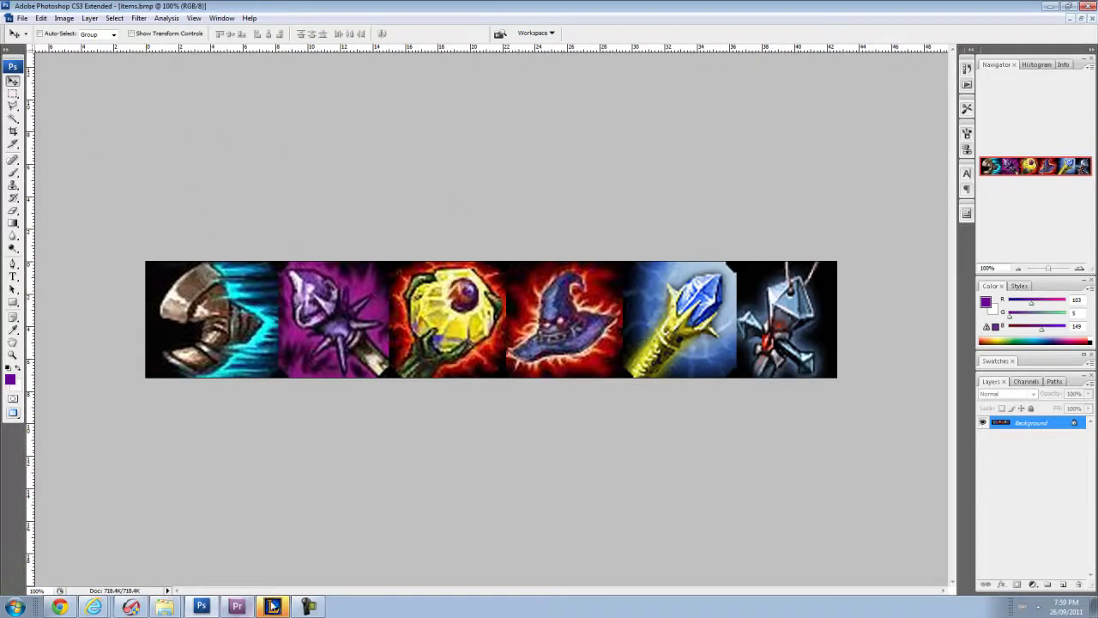
Search Google Images for 'rabadon's deathcap league of legends'.
{"action": "mouse_move", "coordinate": [167, 609]}
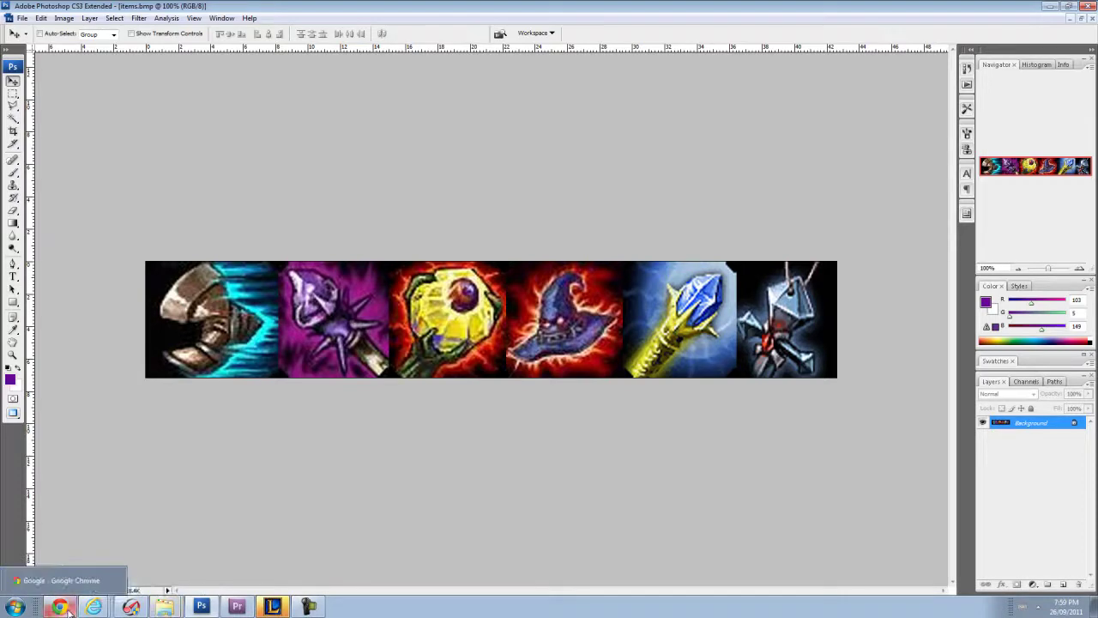
{"action": "mouse_move", "coordinate": [93, 607]}
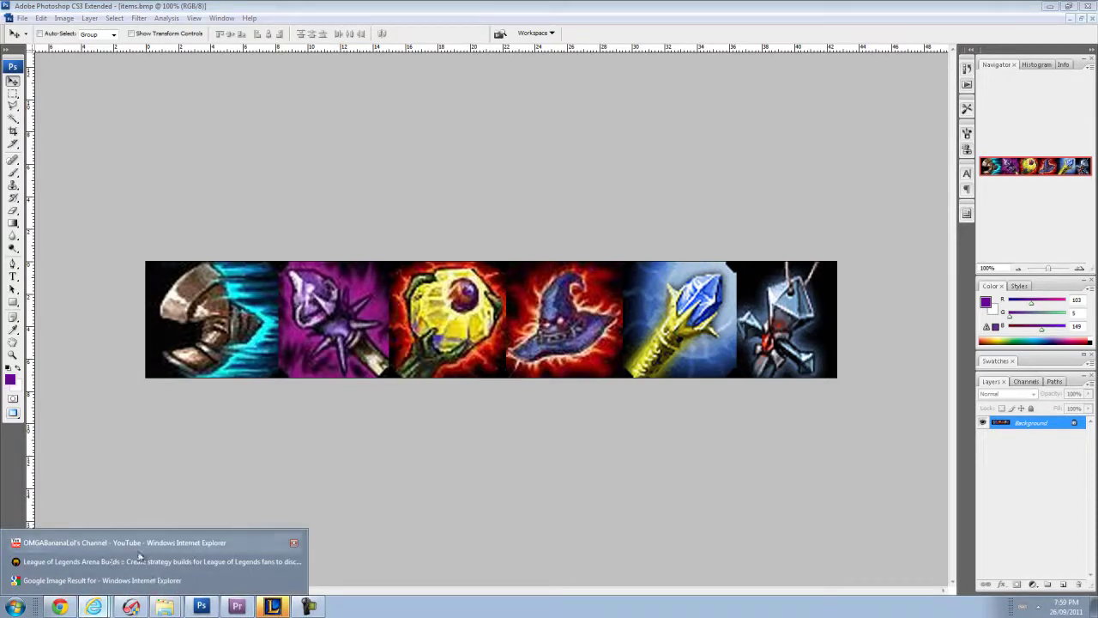
{"action": "left_click", "coordinate": [95, 580]}
{"action": "left_click", "coordinate": [12, 23]}
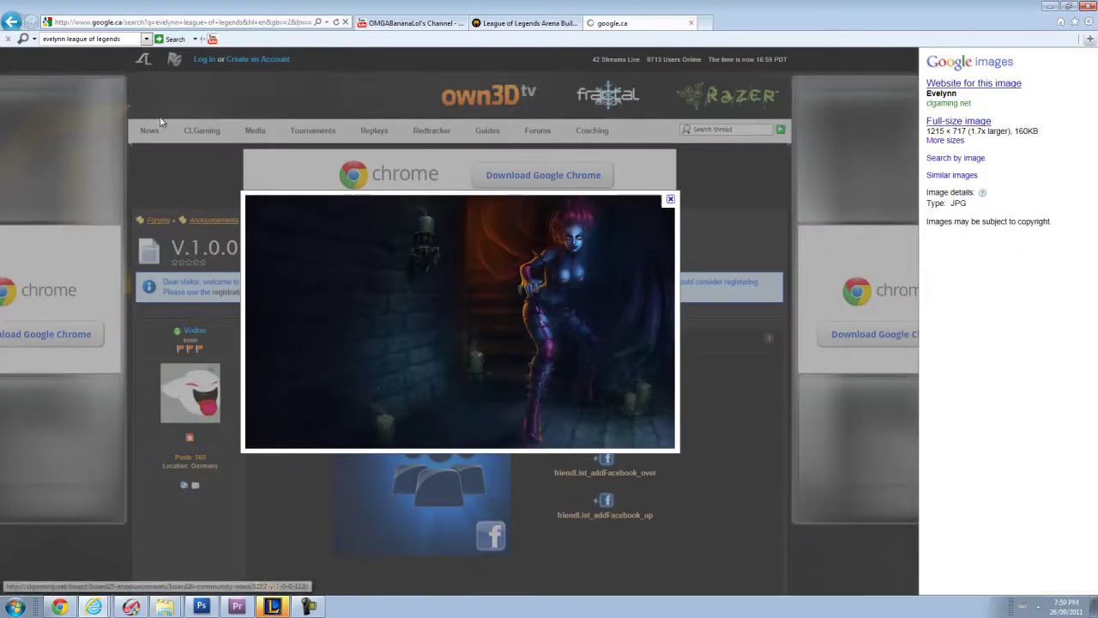
{"action": "left_click", "coordinate": [273, 86]}
{"action": "key", "text": "ctrl+a"}
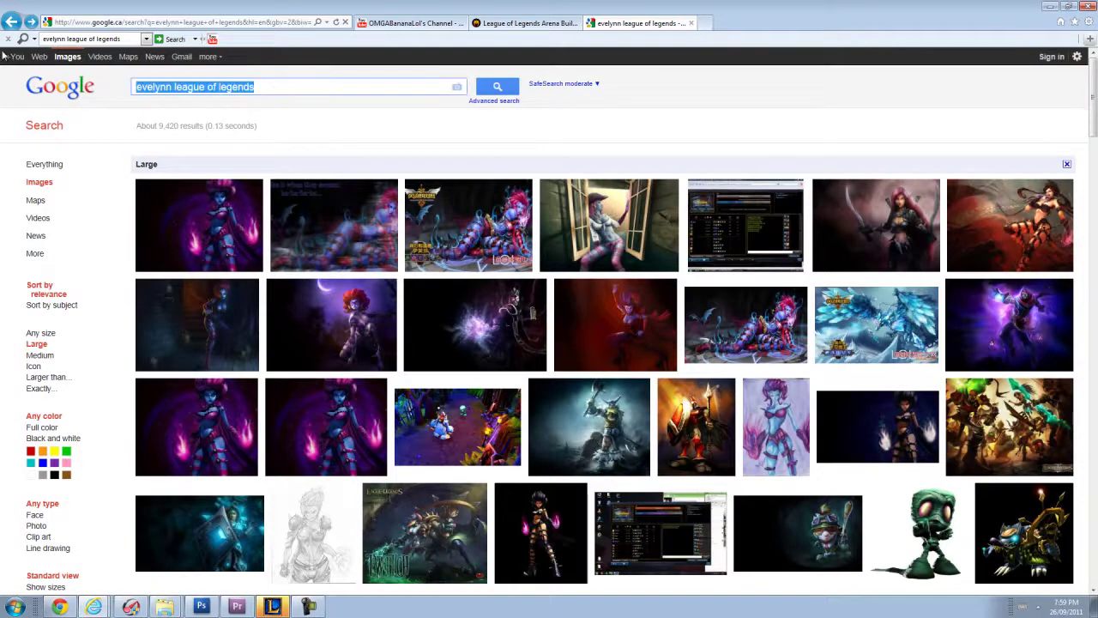
{"action": "type", "text": "rabadon's"}
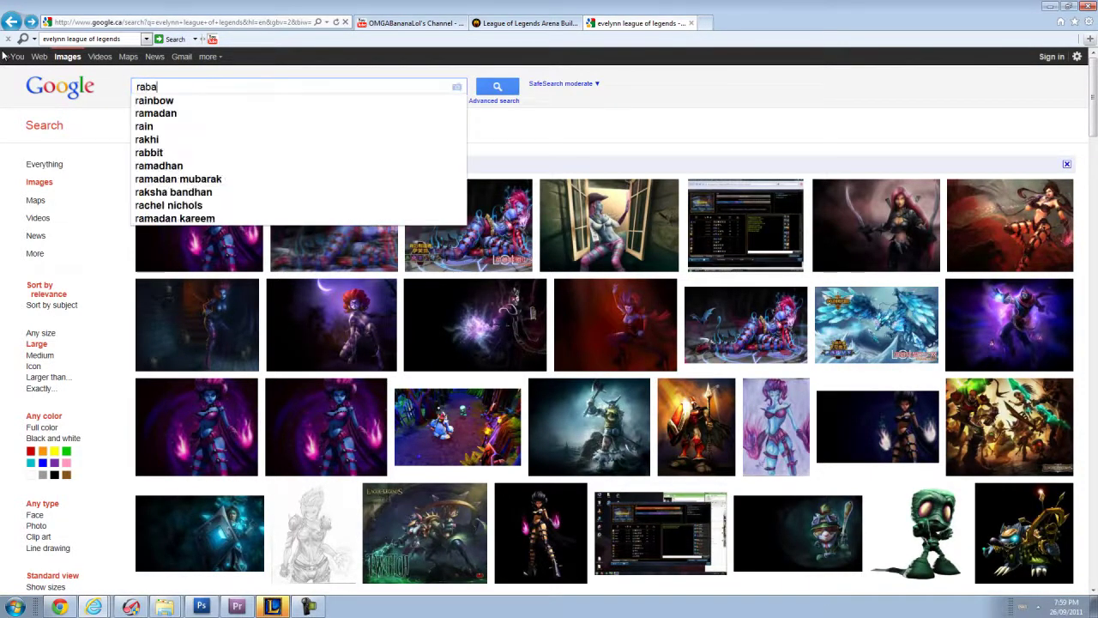
{"action": "type", "text": " deathcap"}
{"action": "key", "text": "Return"}
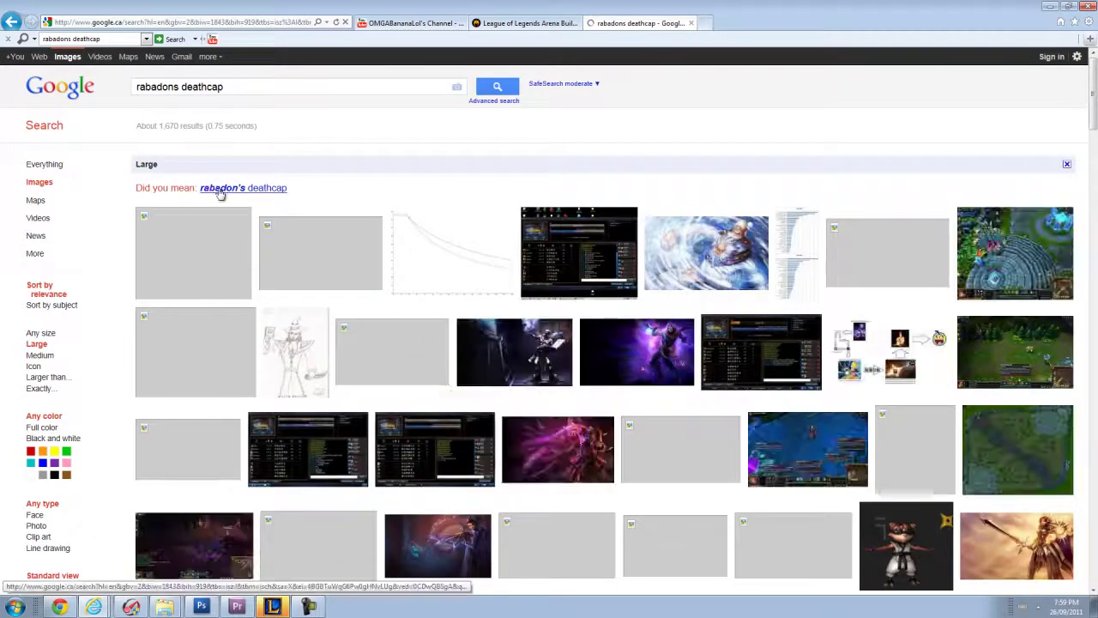
{"action": "left_click", "coordinate": [218, 187]}
{"action": "left_click", "coordinate": [238, 89]}
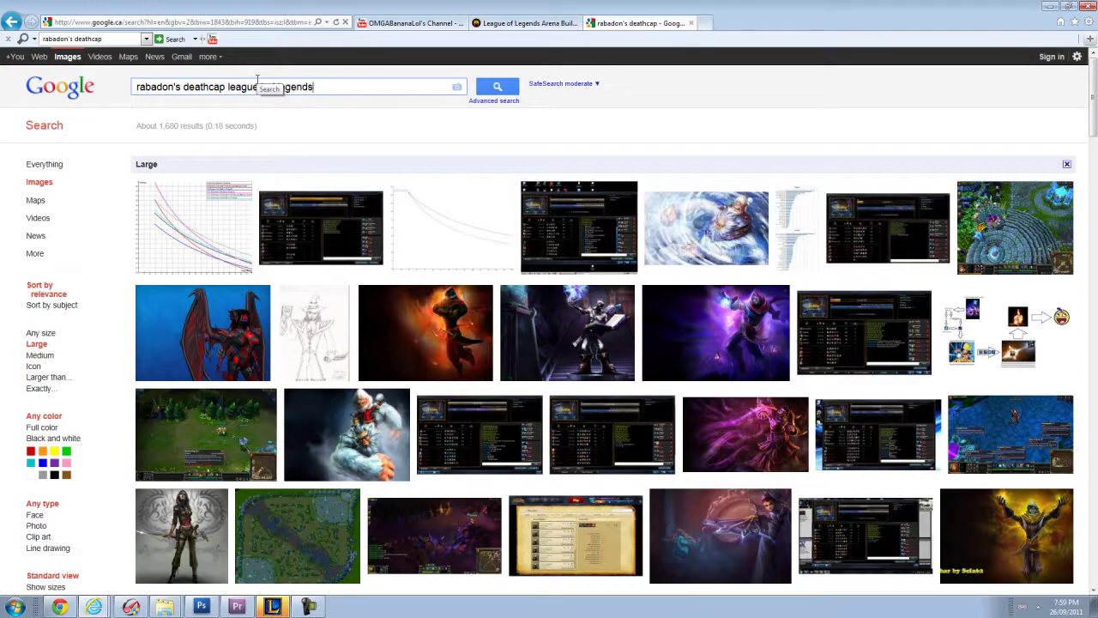
{"action": "key", "text": "Return"}
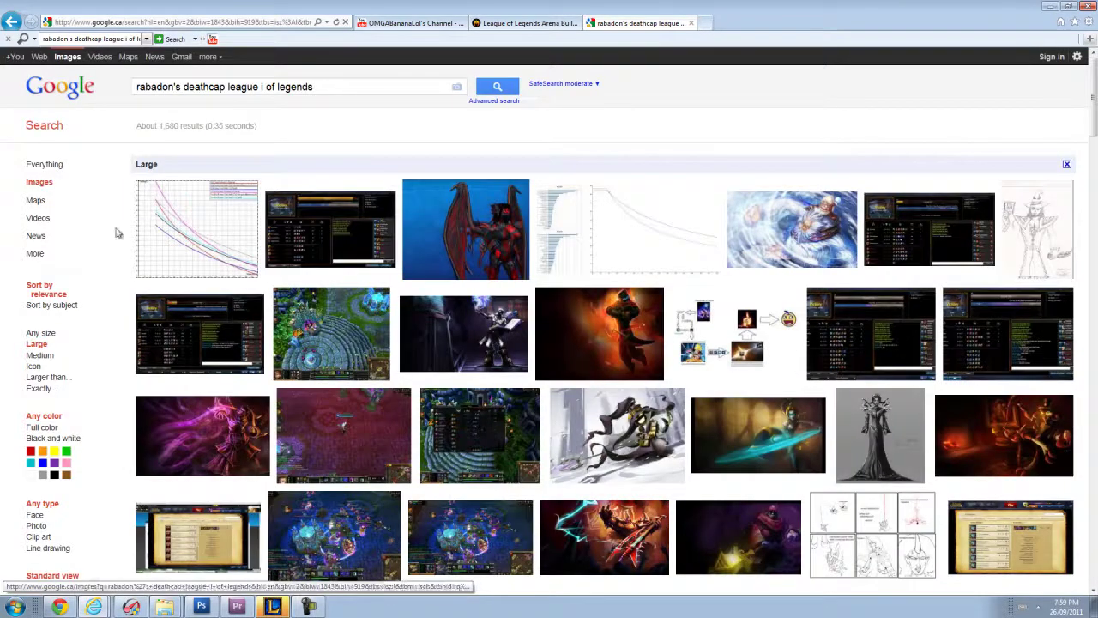
Filter the results to icon size and copy the first wizard-hat icon.
{"action": "left_click", "coordinate": [34, 368]}
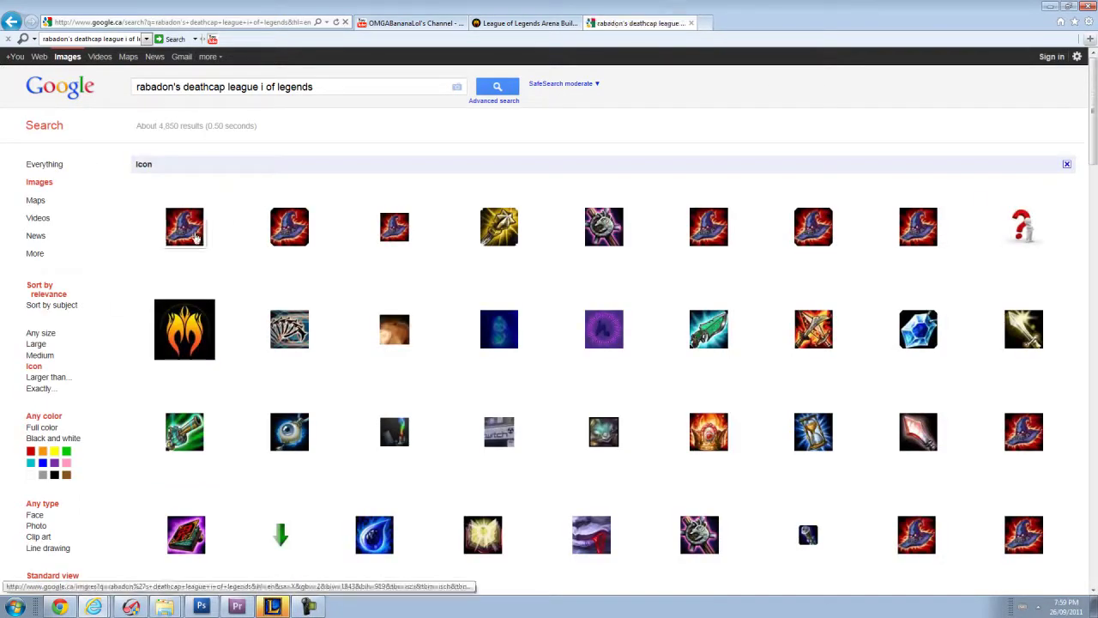
{"action": "right_click", "coordinate": [188, 229]}
{"action": "left_click", "coordinate": [219, 396]}
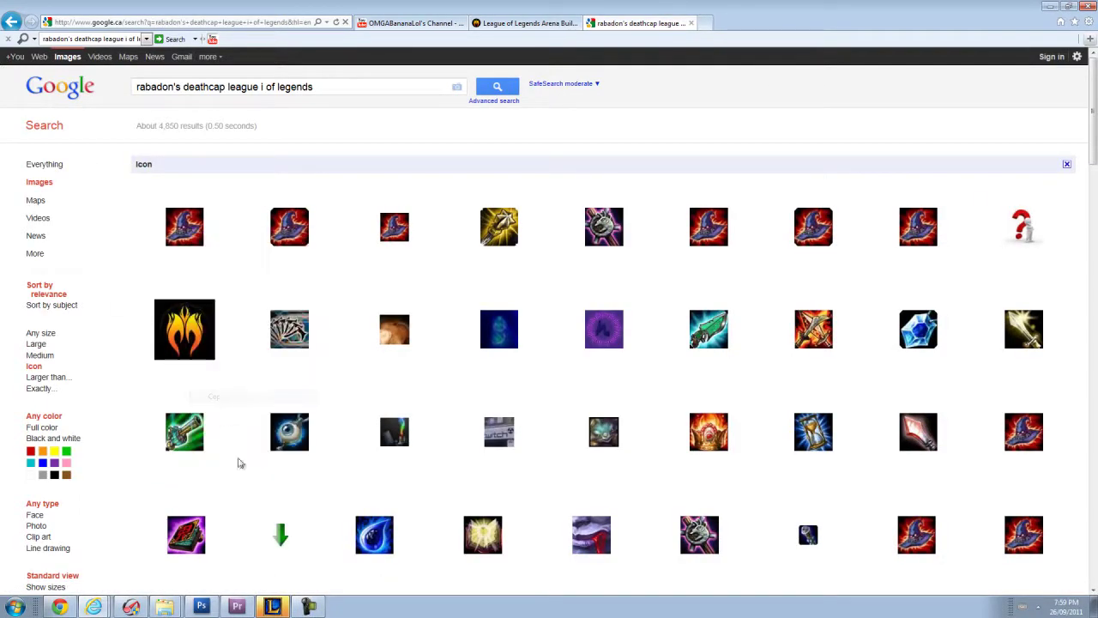
Paste the deathcap hat into items.bmp and scale it over the fourth item slot.
{"action": "left_click", "coordinate": [213, 605]}
{"action": "key", "text": "ctrl+v"}
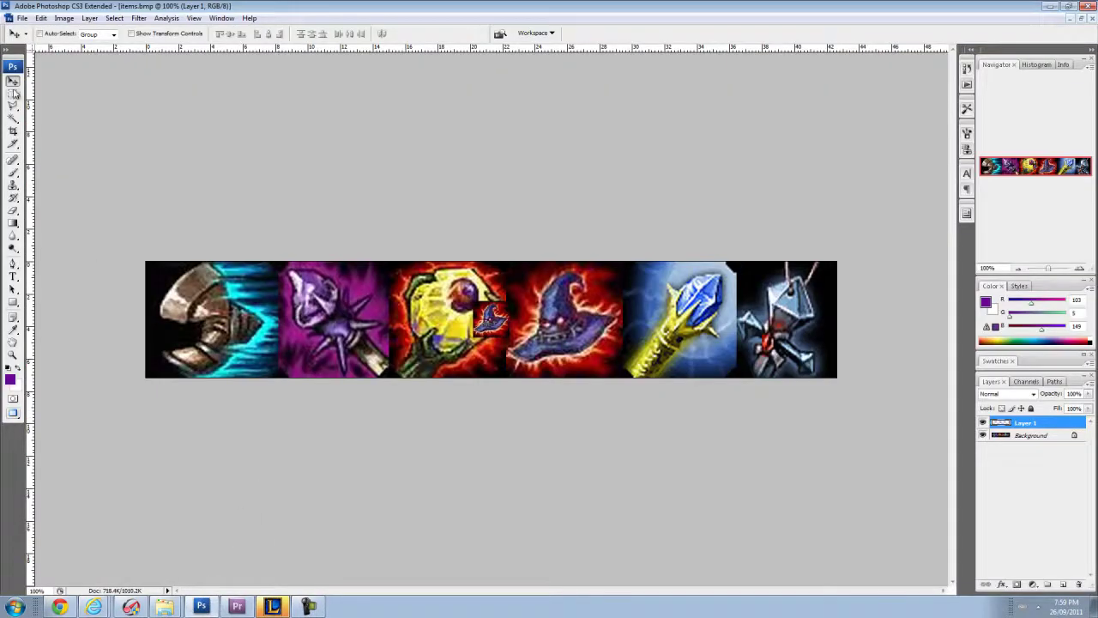
{"action": "left_click_drag", "start_coordinate": [491, 319], "coordinate": [525, 279]}
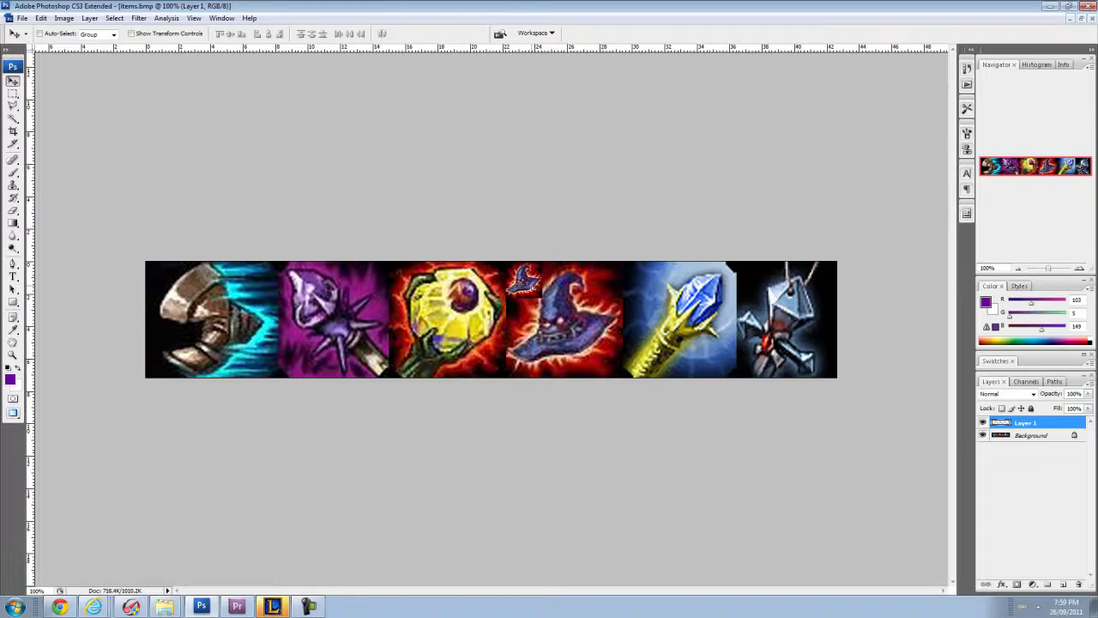
{"action": "left_click", "coordinate": [13, 95]}
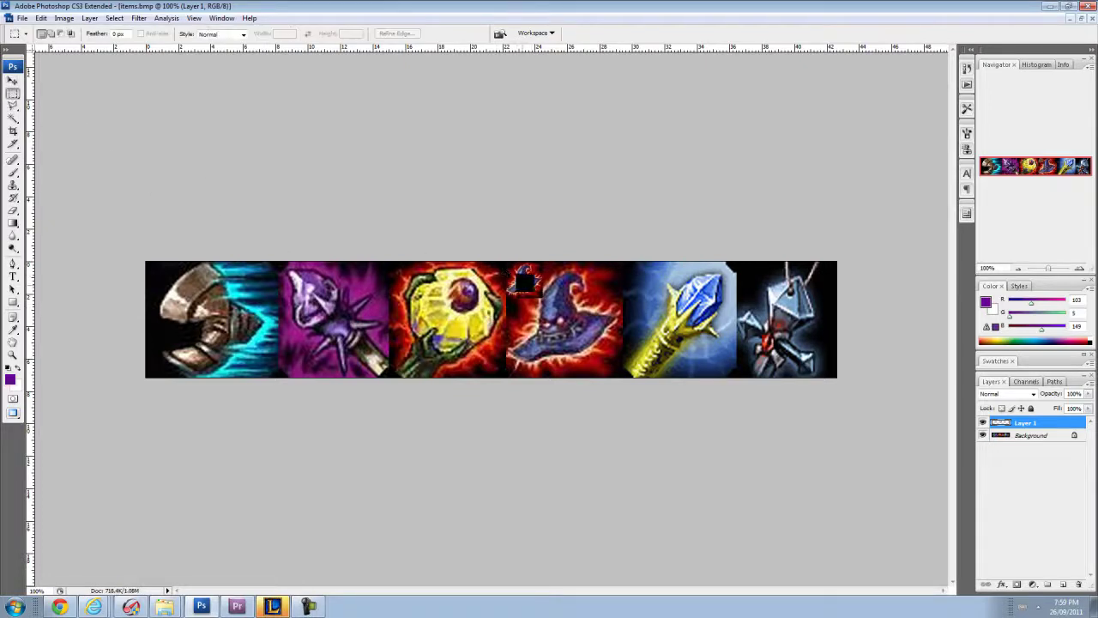
{"action": "right_click", "coordinate": [524, 271]}
{"action": "left_click", "coordinate": [567, 380]}
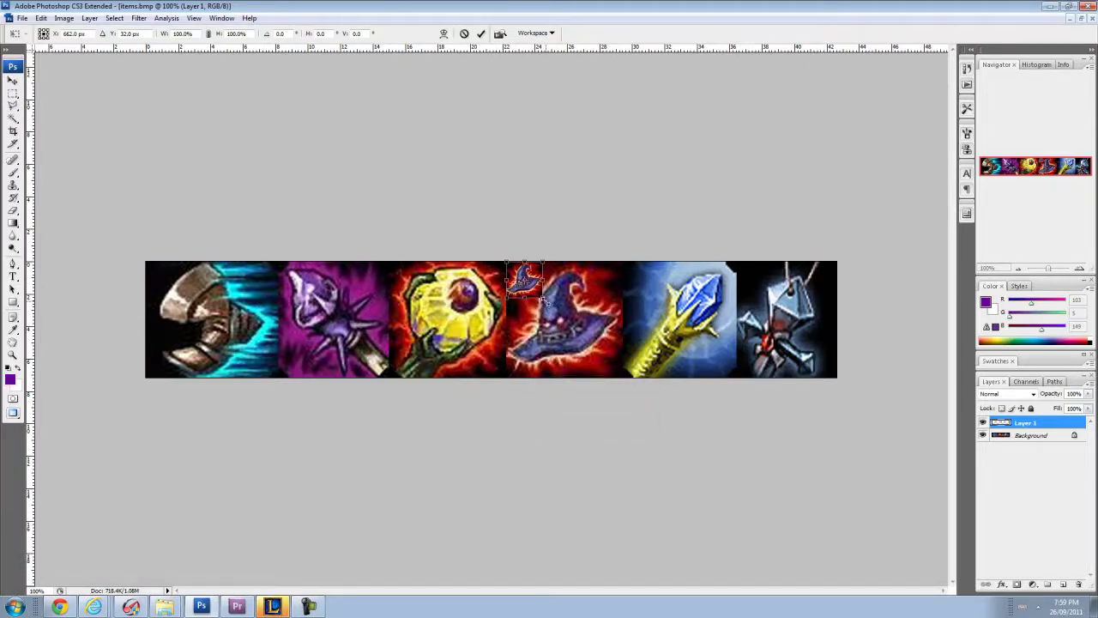
{"action": "mouse_move", "coordinate": [544, 300]}
{"action": "left_mouse_down"}
{"action": "mouse_move", "coordinate": [633, 382]}
{"action": "mouse_move", "coordinate": [626, 367]}
{"action": "mouse_move", "coordinate": [601, 364]}
{"action": "mouse_move", "coordinate": [587, 209]}
{"action": "mouse_move", "coordinate": [593, 328]}
{"action": "mouse_move", "coordinate": [538, 310]}
{"action": "left_mouse_up"}
{"action": "key", "text": "ctrl+z"}
{"action": "key", "text": "Escape"}
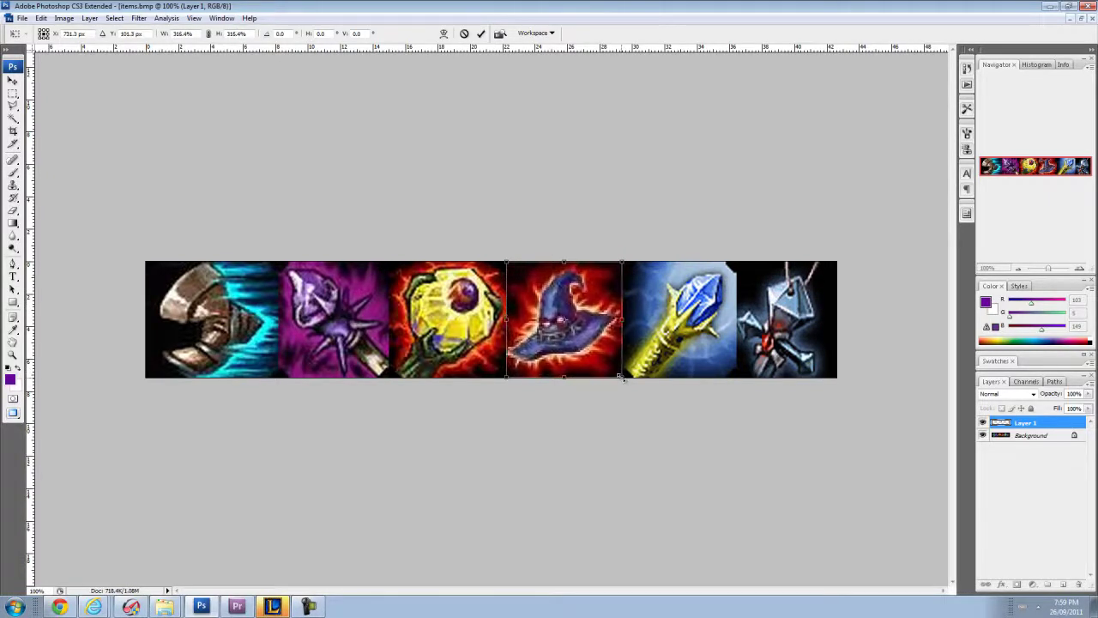
Close items.bmp without saving its changes.
{"action": "key", "text": "m"}
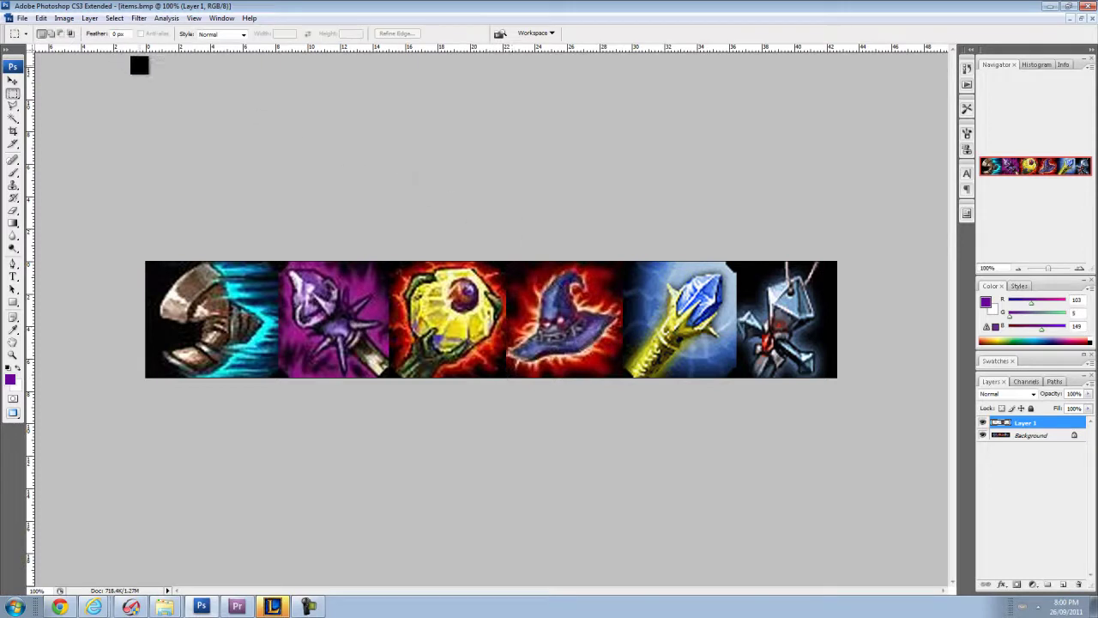
{"action": "left_click", "coordinate": [1092, 18]}
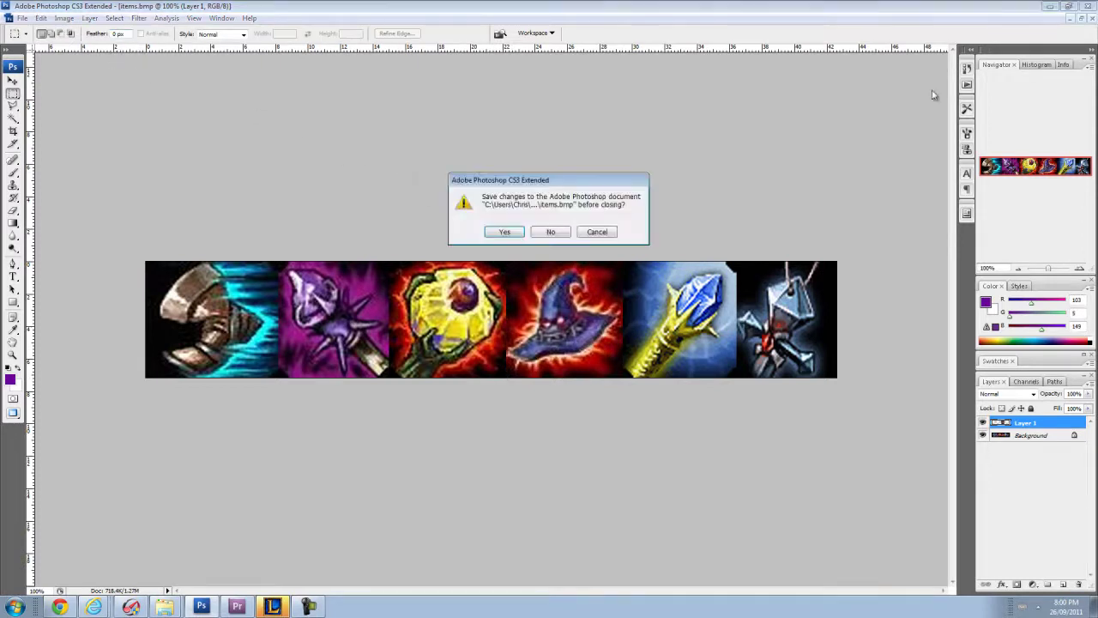
{"action": "left_click", "coordinate": [554, 232]}
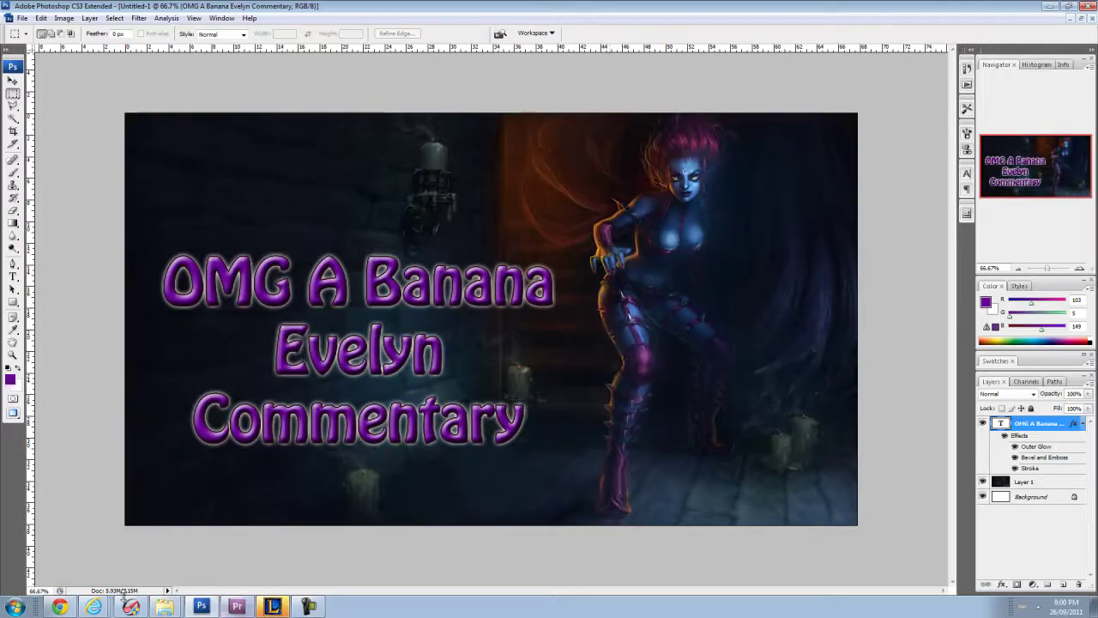
Drag items.bmp from Documents > lol_videos > lol_annie into the Premiere project and preview it.
{"action": "right_click", "coordinate": [164, 607]}
{"action": "left_click", "coordinate": [166, 562]}
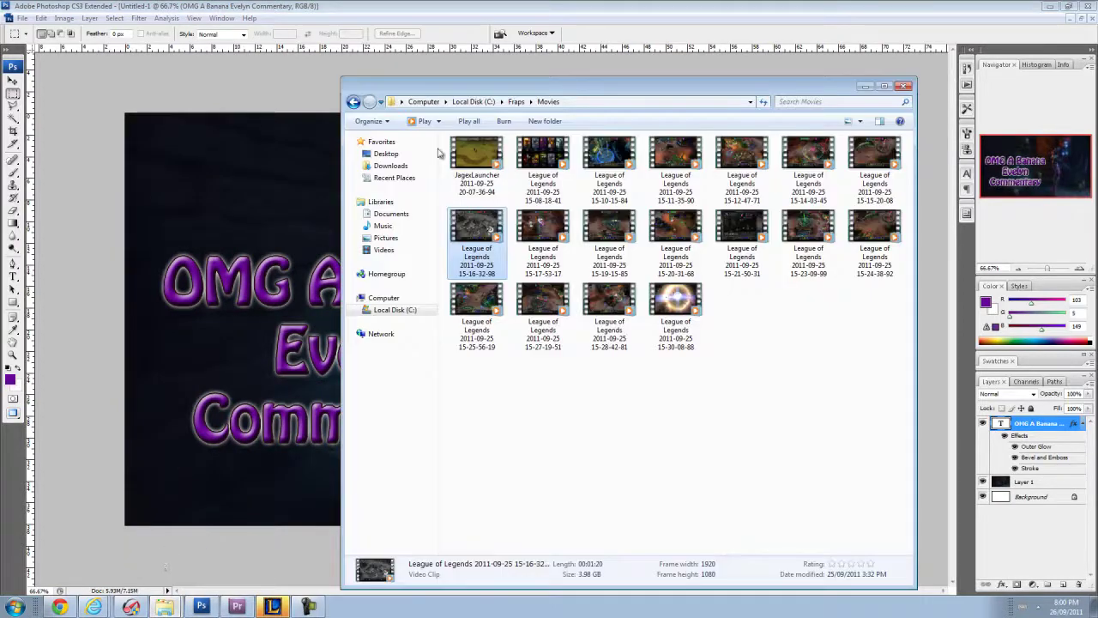
{"action": "left_click", "coordinate": [359, 238]}
{"action": "left_click", "coordinate": [391, 214]}
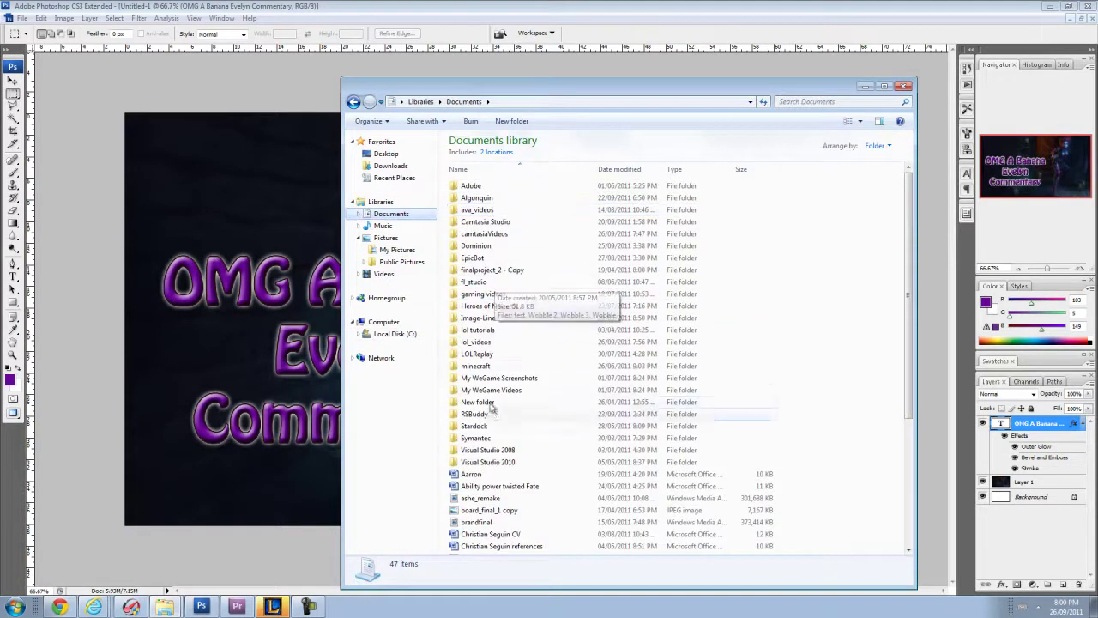
{"action": "double_click", "coordinate": [476, 342]}
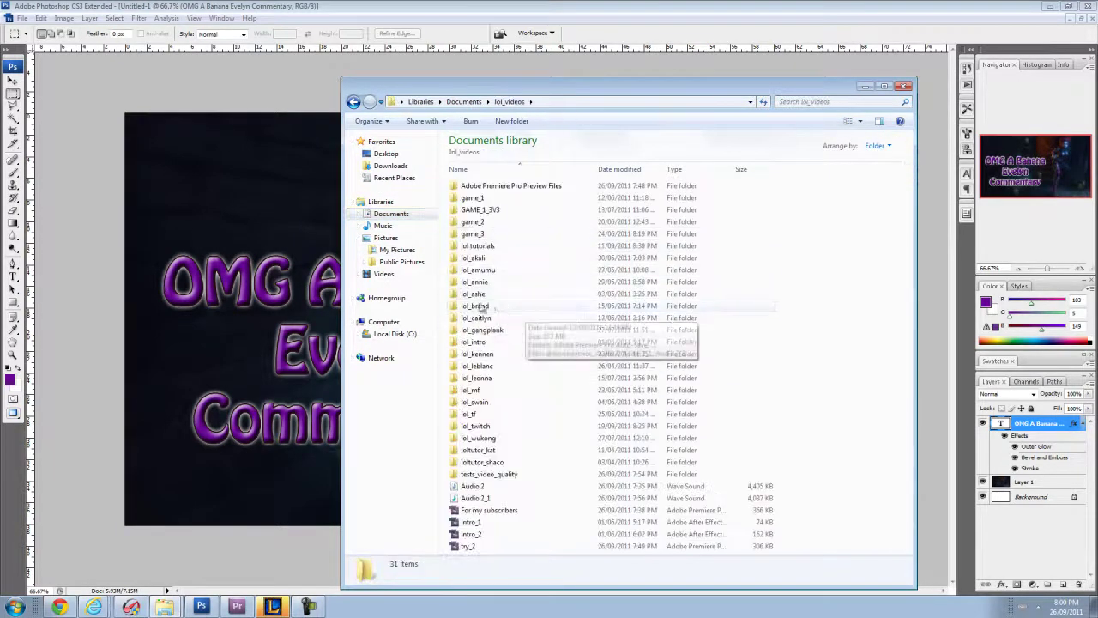
{"action": "double_click", "coordinate": [474, 282]}
{"action": "scroll", "coordinate": [490, 284], "scroll_direction": "down", "scroll_amount": 1}
{"action": "left_click", "coordinate": [470, 513]}
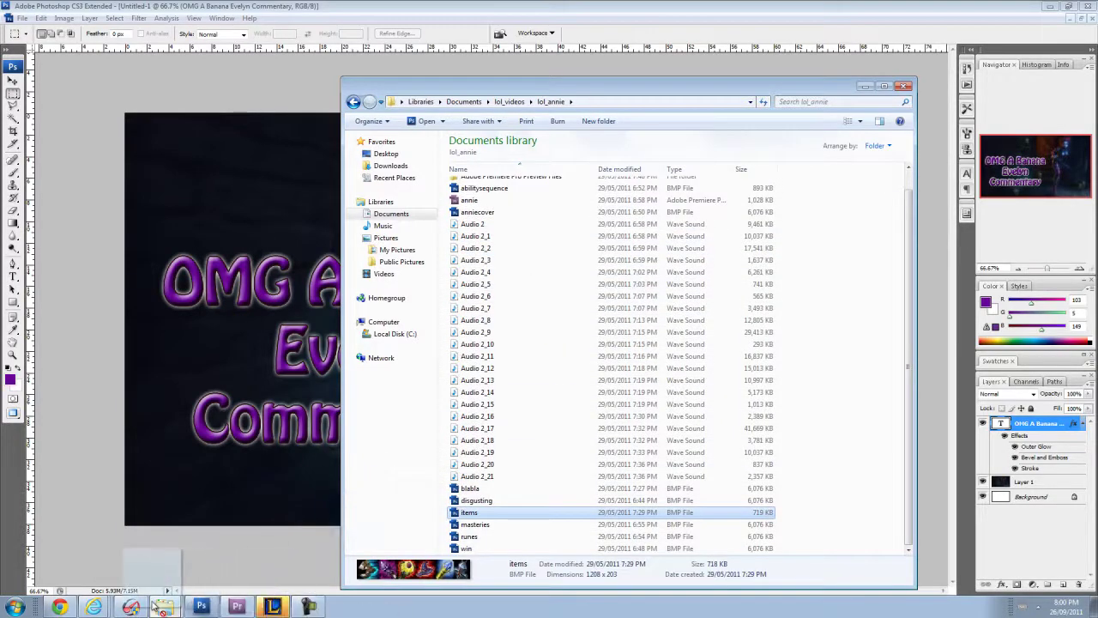
{"action": "left_click_drag", "start_coordinate": [206, 609], "coordinate": [436, 452]}
{"action": "double_click", "coordinate": [24, 224]}
Move the items overlay toward the bottom of the frame and shrink it.
{"action": "left_click", "coordinate": [229, 397]}
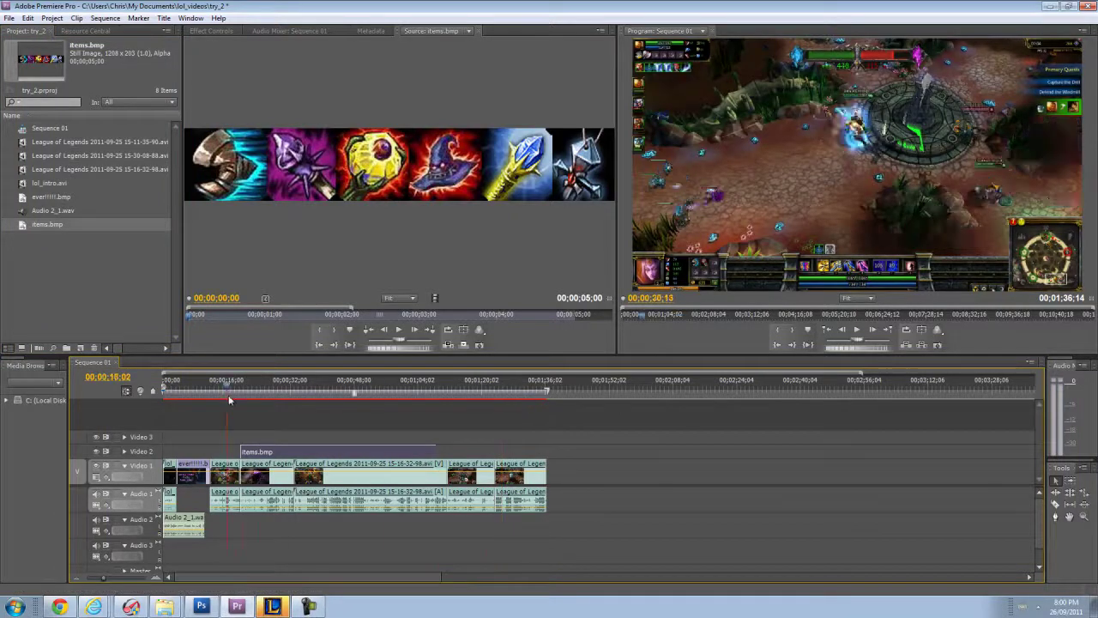
{"action": "left_click_drag", "start_coordinate": [229, 397], "coordinate": [254, 398]}
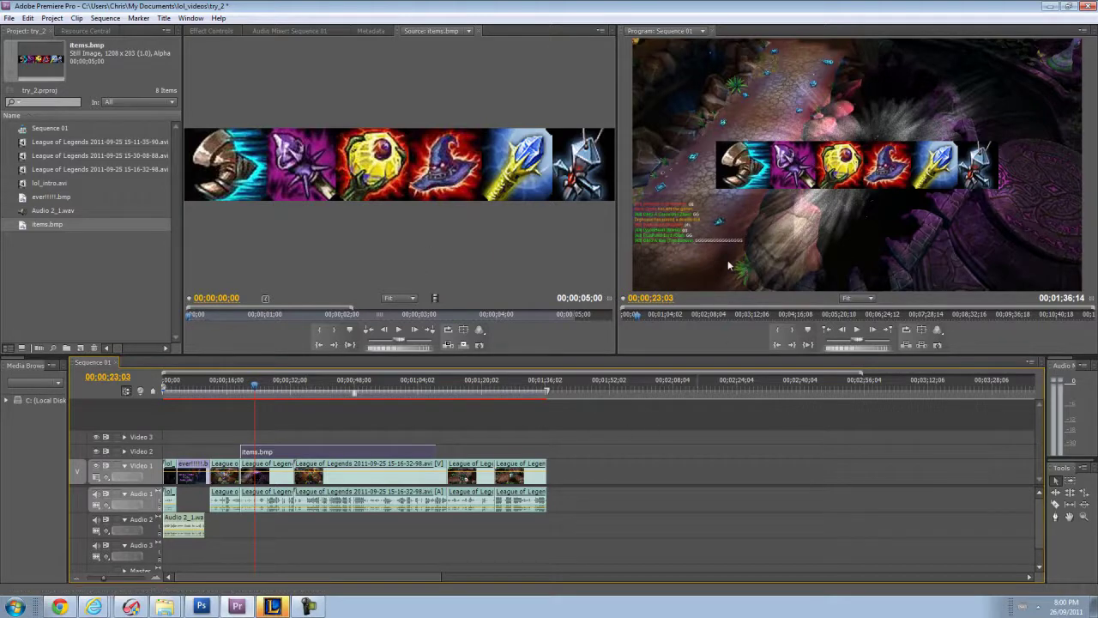
{"action": "left_click", "coordinate": [831, 173]}
{"action": "left_click_drag", "start_coordinate": [879, 153], "coordinate": [875, 249]}
{"action": "left_click_drag", "start_coordinate": [995, 233], "coordinate": [994, 242]}
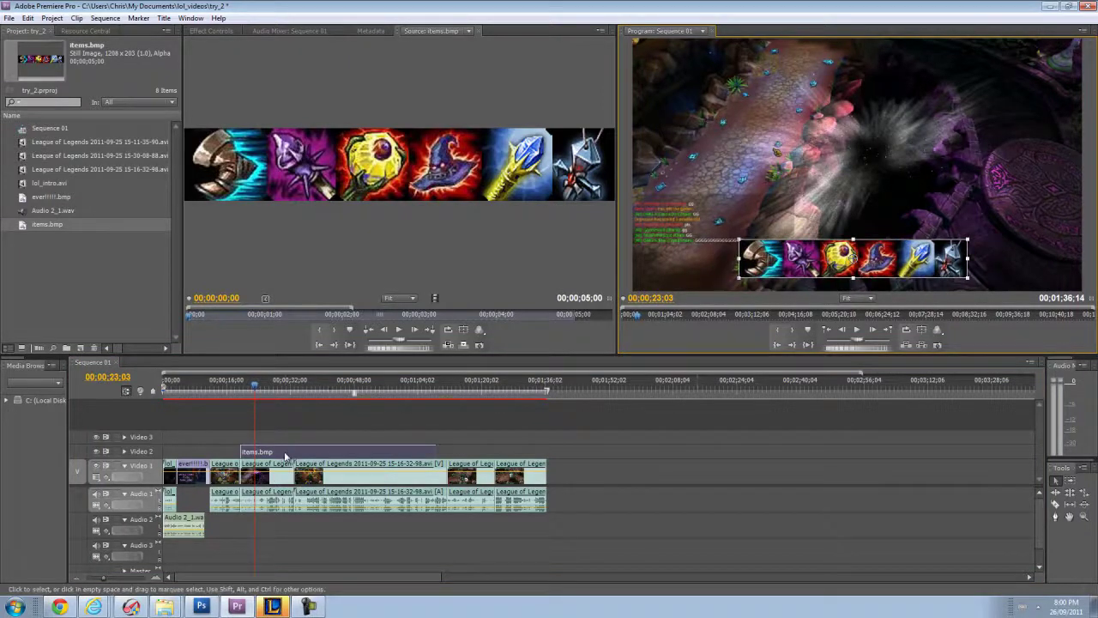
Slide the items.bmp clip earlier to about 13 seconds, refine its placement and scale, and trim its end.
{"action": "left_click_drag", "start_coordinate": [289, 457], "coordinate": [261, 455]}
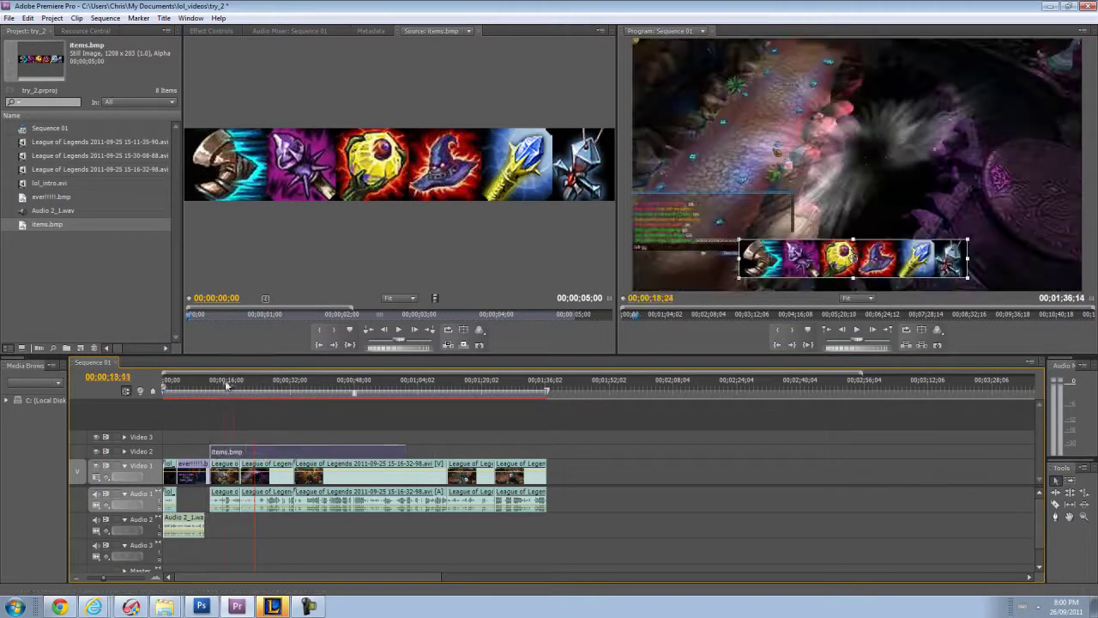
{"action": "left_click", "coordinate": [211, 384]}
{"action": "left_click_drag", "start_coordinate": [824, 252], "coordinate": [817, 267]}
{"action": "mouse_move", "coordinate": [960, 255]}
{"action": "left_mouse_down"}
{"action": "mouse_move", "coordinate": [1073, 283]}
{"action": "mouse_move", "coordinate": [944, 120]}
{"action": "mouse_move", "coordinate": [894, 121]}
{"action": "mouse_move", "coordinate": [947, 258]}
{"action": "mouse_move", "coordinate": [963, 258]}
{"action": "left_mouse_up"}
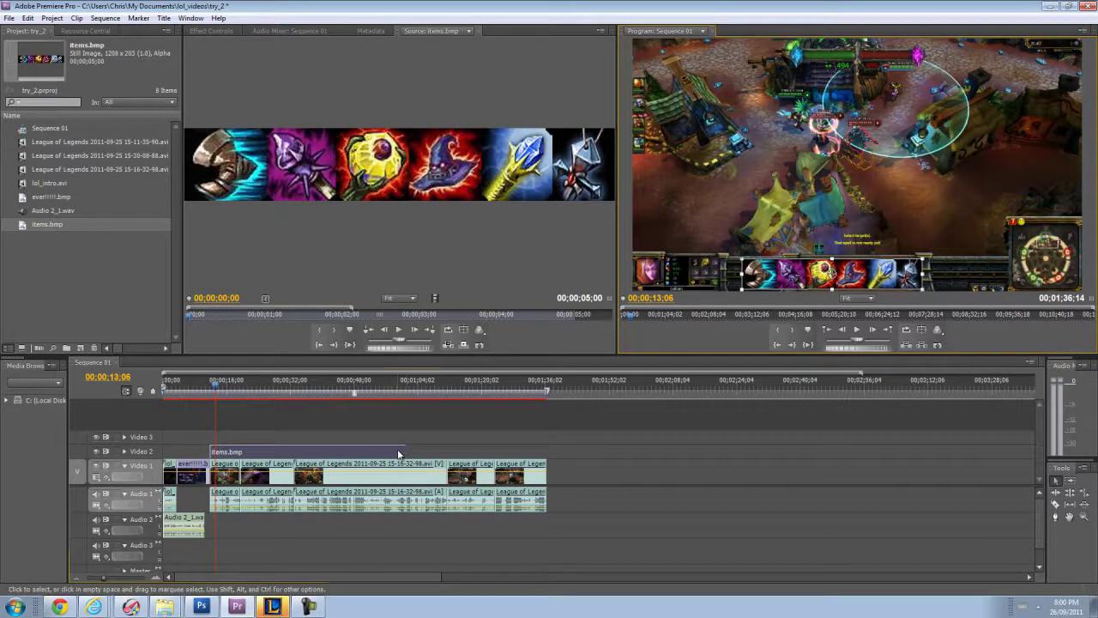
{"action": "left_click_drag", "start_coordinate": [402, 452], "coordinate": [369, 448]}
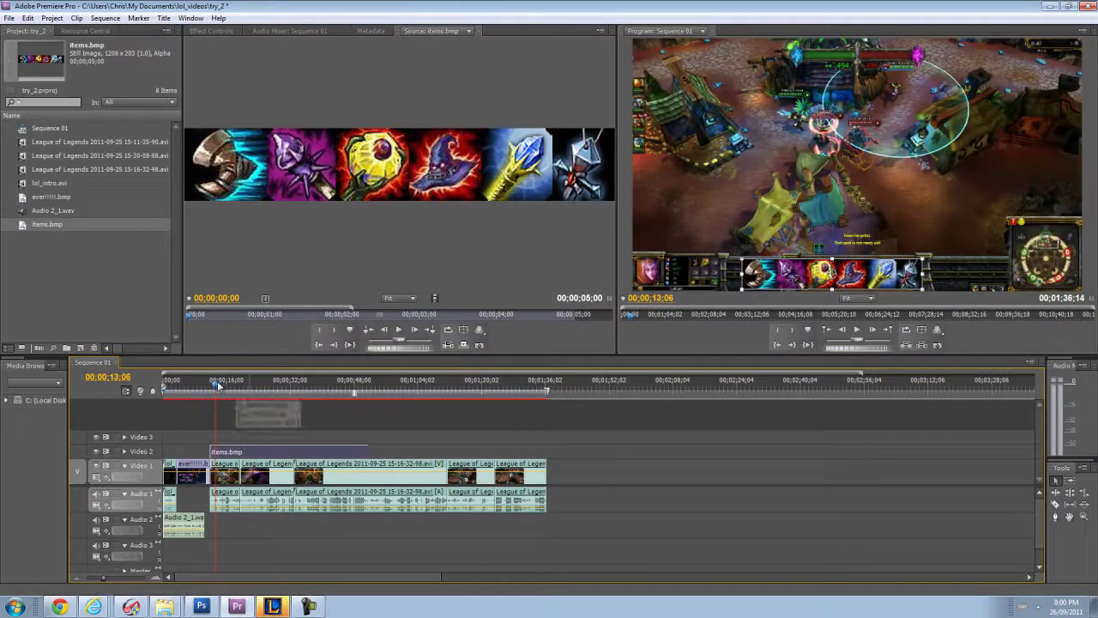
{"action": "left_click", "coordinate": [290, 31]}
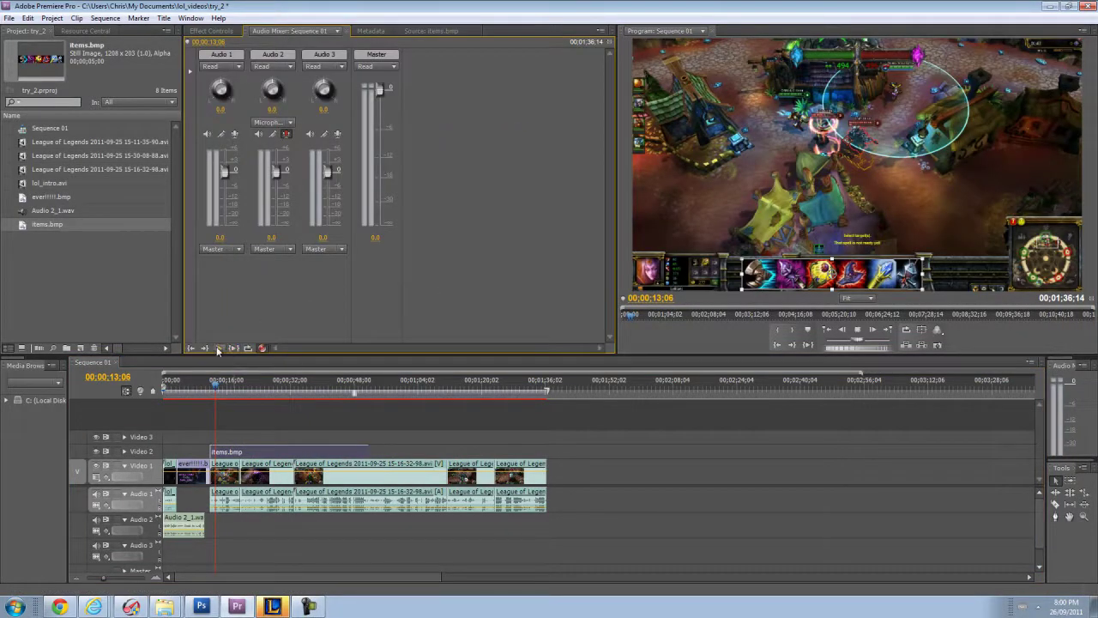
Record the short Audio 2_2.wav voiceover on Audio 2 and trim items.bmp to a few seconds.
{"action": "key", "text": "space"}
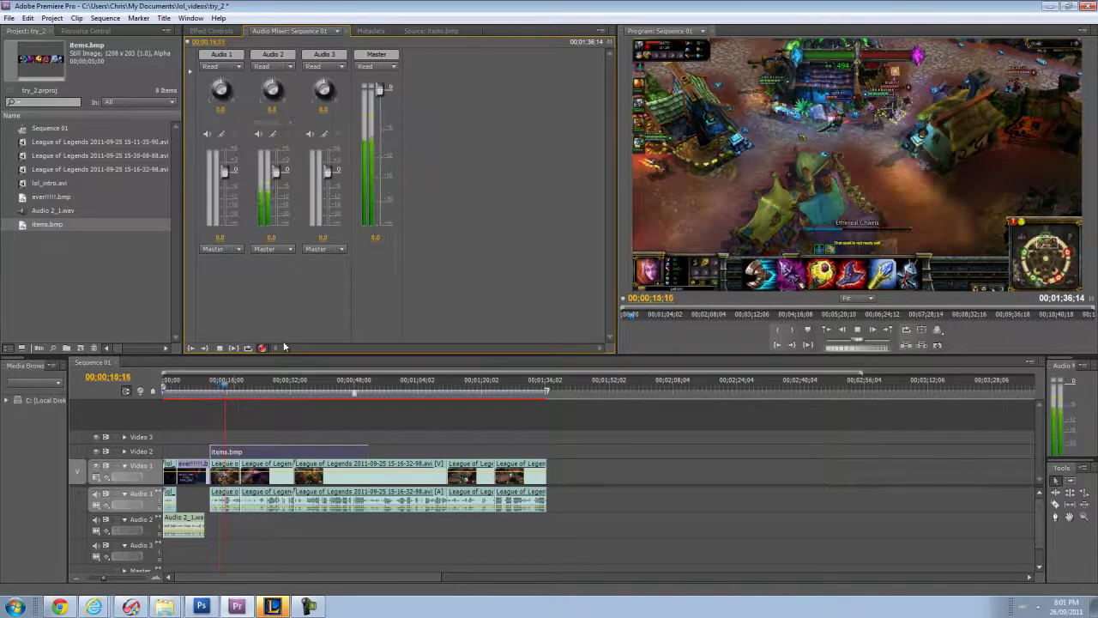
{"action": "left_click", "coordinate": [219, 348]}
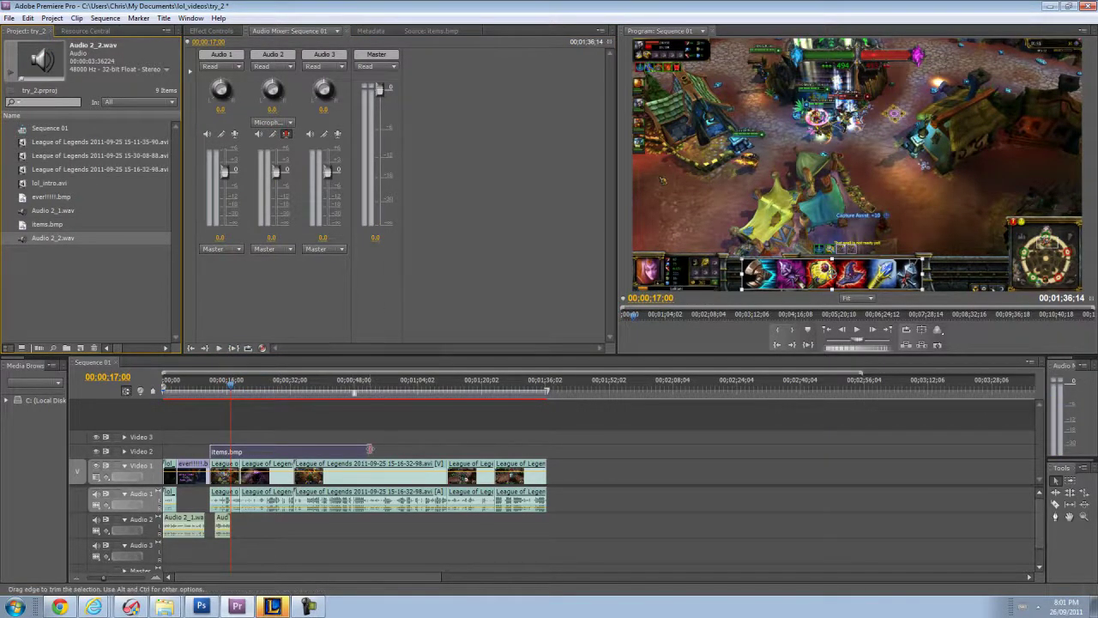
{"action": "left_click_drag", "start_coordinate": [368, 452], "coordinate": [230, 452]}
{"action": "left_click_drag", "start_coordinate": [233, 394], "coordinate": [249, 394]}
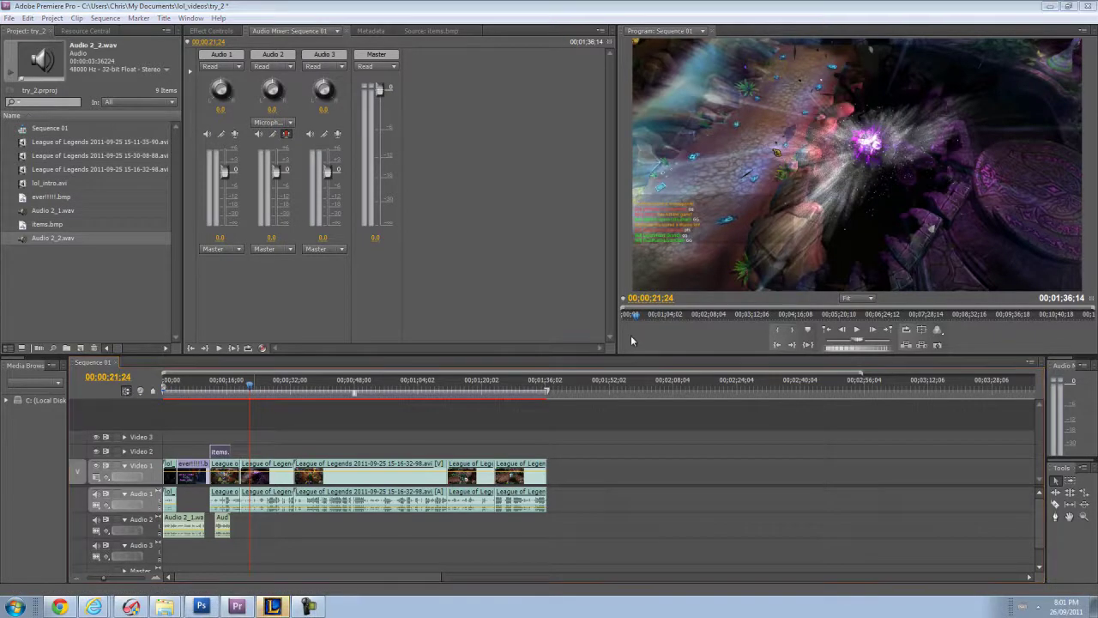
Type 'how to make' in chat, show Profile > Runes page 3, and enlarge the client window.
{"action": "left_click", "coordinate": [273, 606]}
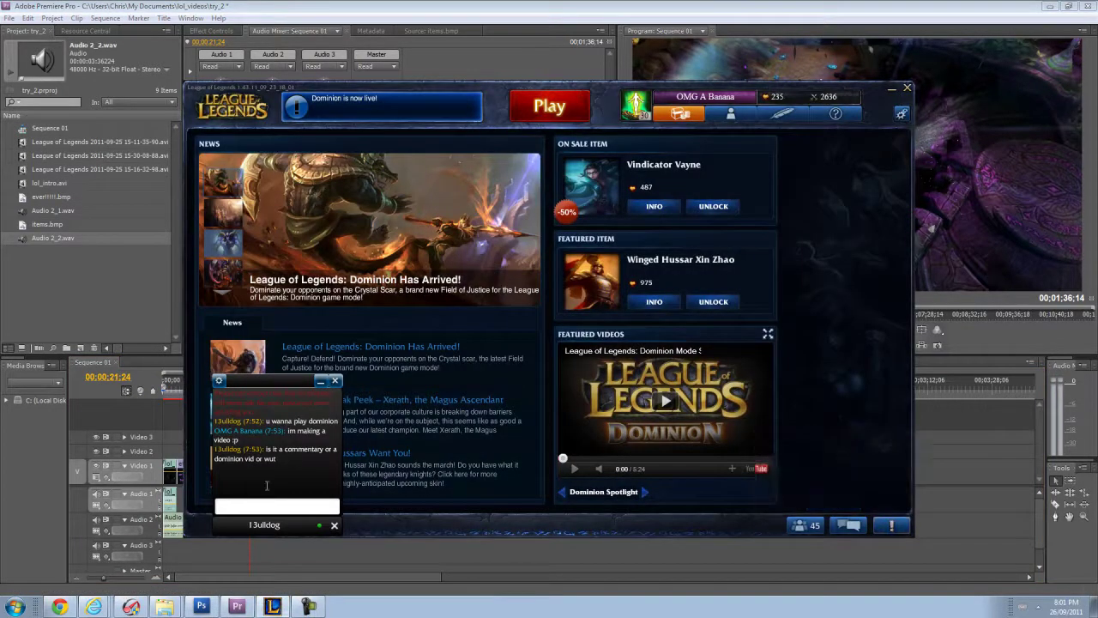
{"action": "left_click", "coordinate": [247, 508]}
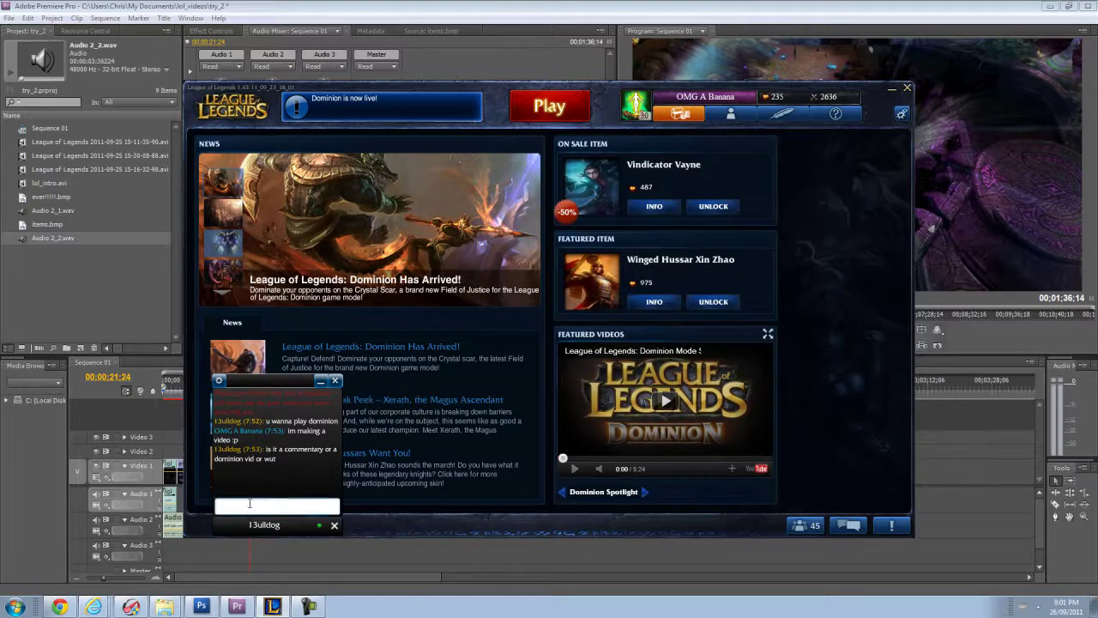
{"action": "type", "text": "how to make"}
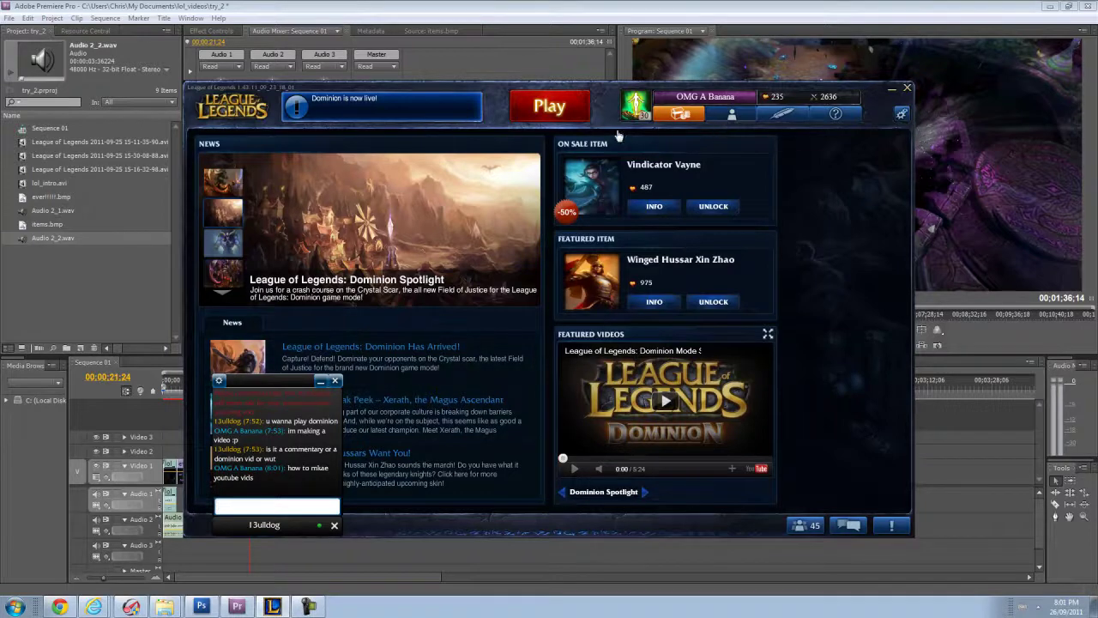
{"action": "left_click", "coordinate": [730, 113]}
{"action": "left_click", "coordinate": [592, 181]}
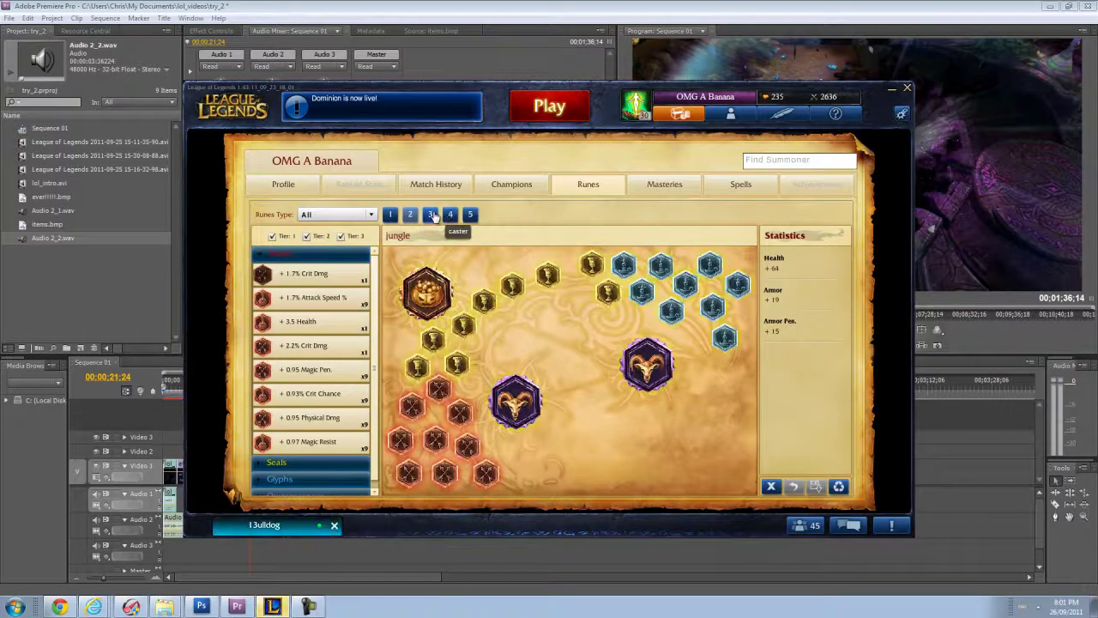
{"action": "left_click", "coordinate": [432, 214]}
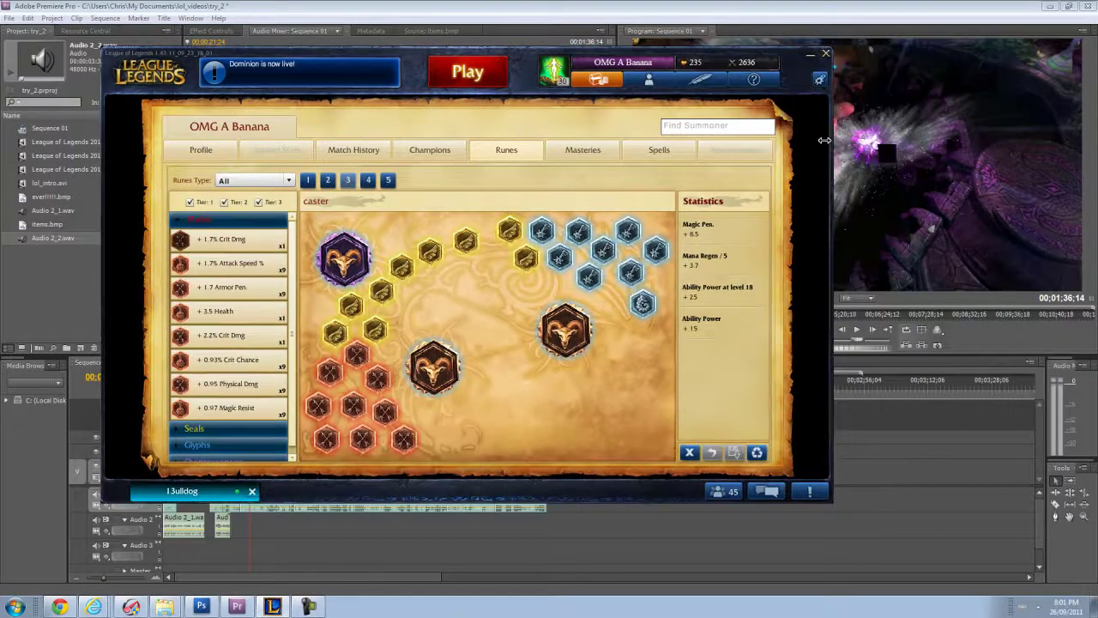
{"action": "left_click_drag", "start_coordinate": [823, 139], "coordinate": [896, 157]}
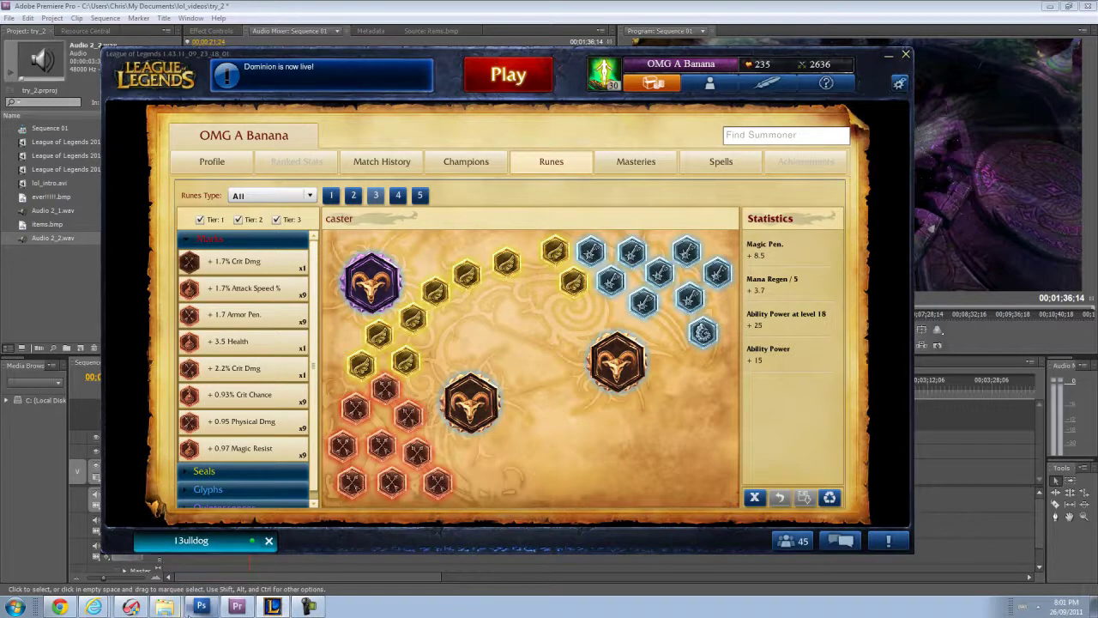
Start a new Photoshop document from the File menu.
{"action": "left_click", "coordinate": [198, 607]}
{"action": "left_click", "coordinate": [22, 18]}
{"action": "left_click", "coordinate": [31, 32]}
Create the blank Untitled-2 document, paste the rune page screenshot, then delete that layer.
{"action": "left_click", "coordinate": [659, 162]}
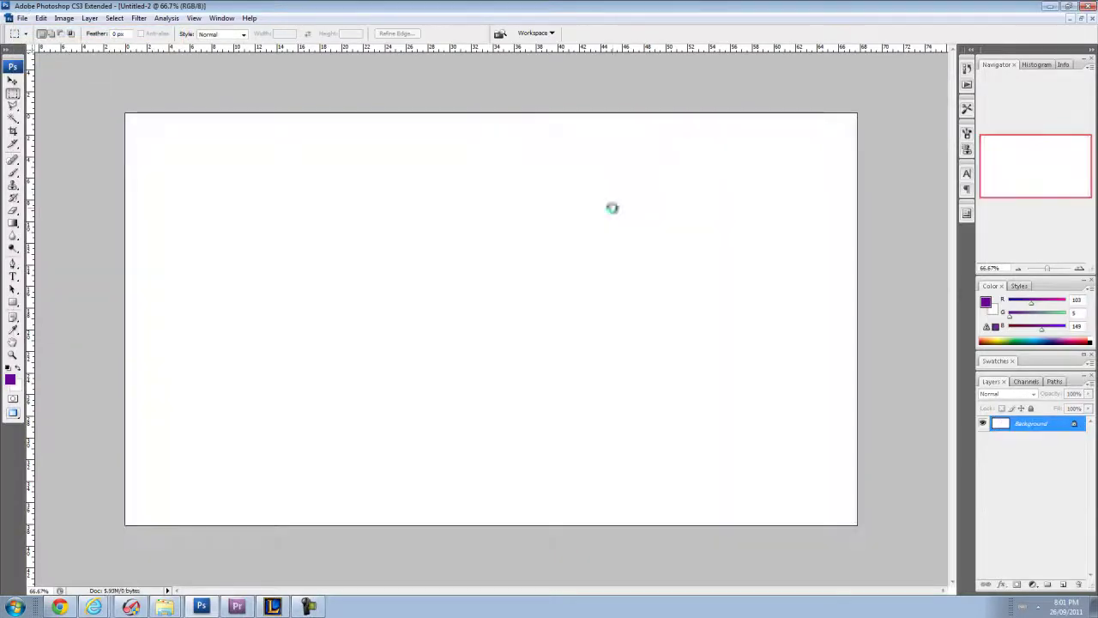
{"action": "key", "text": "ctrl+v"}
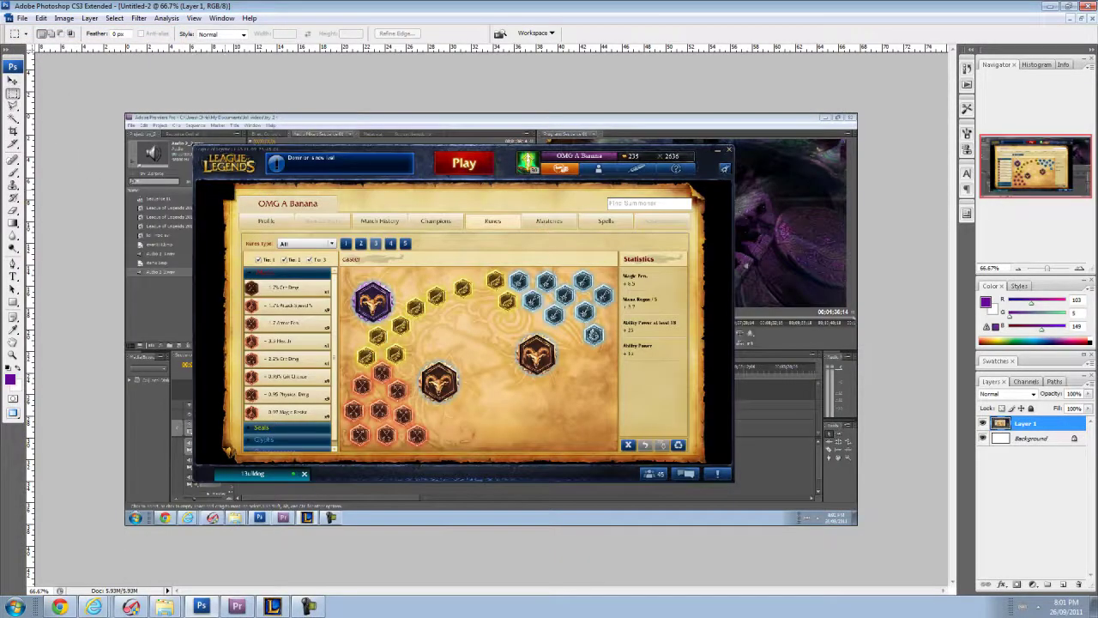
{"action": "left_click_drag", "start_coordinate": [241, 195], "coordinate": [696, 456]}
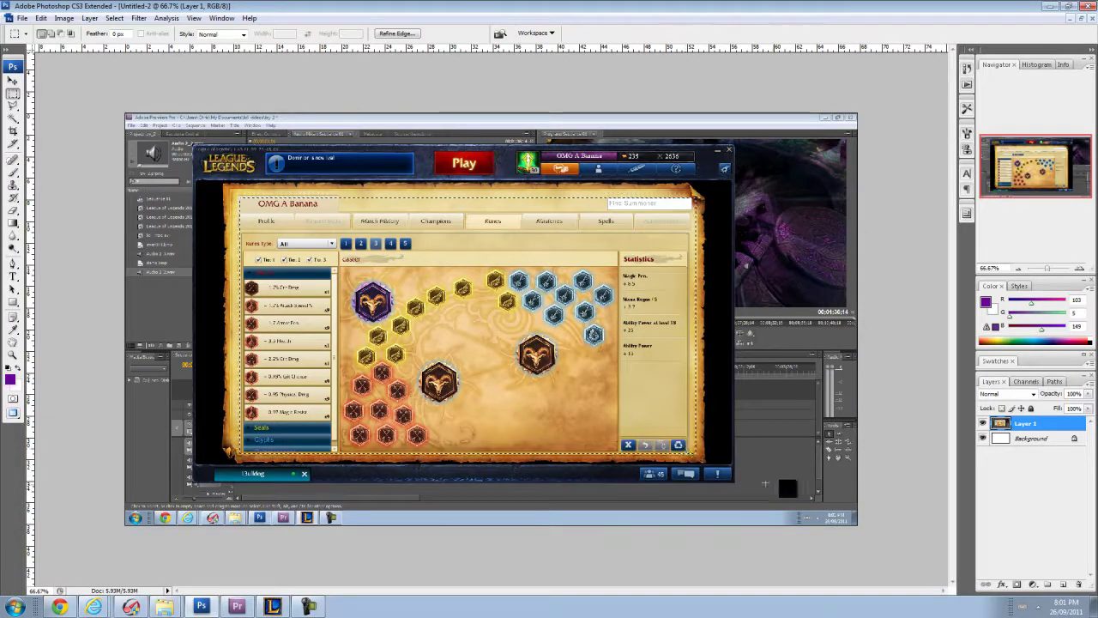
{"action": "right_click", "coordinate": [1025, 424]}
{"action": "left_click", "coordinate": [1011, 207]}
Paste the screenshot again, move it to the top-left, and free-transform it to fill the canvas.
{"action": "key", "text": "ctrl+v"}
{"action": "key", "text": "v"}
{"action": "left_click_drag", "start_coordinate": [369, 248], "coordinate": [232, 175]}
{"action": "left_click", "coordinate": [13, 93]}
{"action": "left_click", "coordinate": [13, 80]}
{"action": "right_click", "coordinate": [268, 184]}
{"action": "left_click", "coordinate": [334, 288]}
{"action": "left_click_drag", "start_coordinate": [589, 372], "coordinate": [856, 525]}
{"action": "key", "text": "Return"}
{"action": "key", "text": "m"}
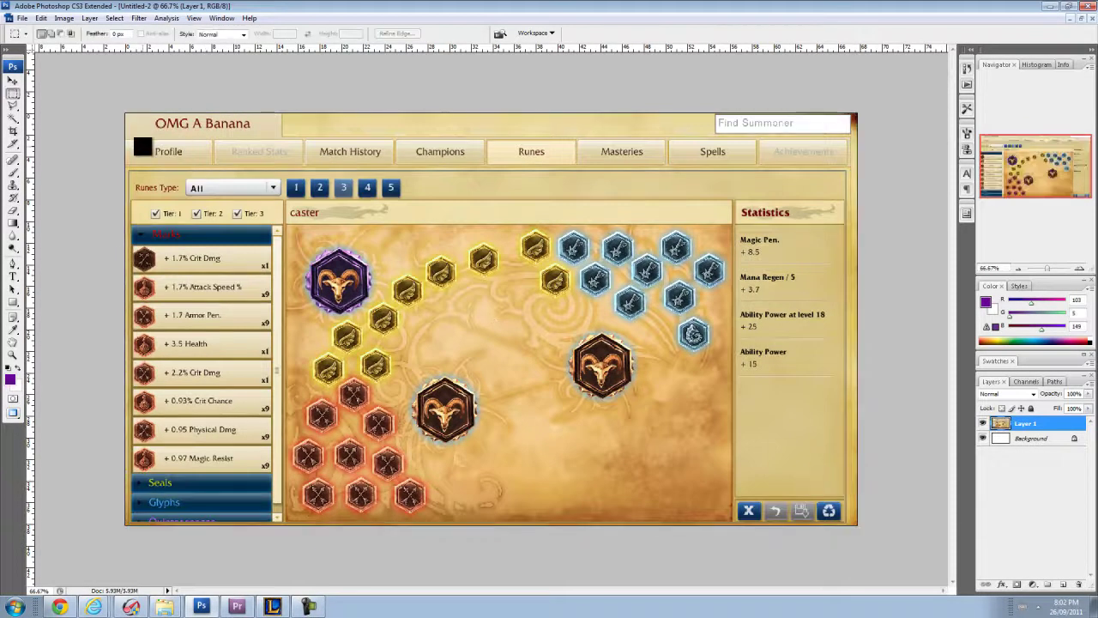
Begin a Save As in BMP format, then cancel it.
{"action": "left_click", "coordinate": [22, 18]}
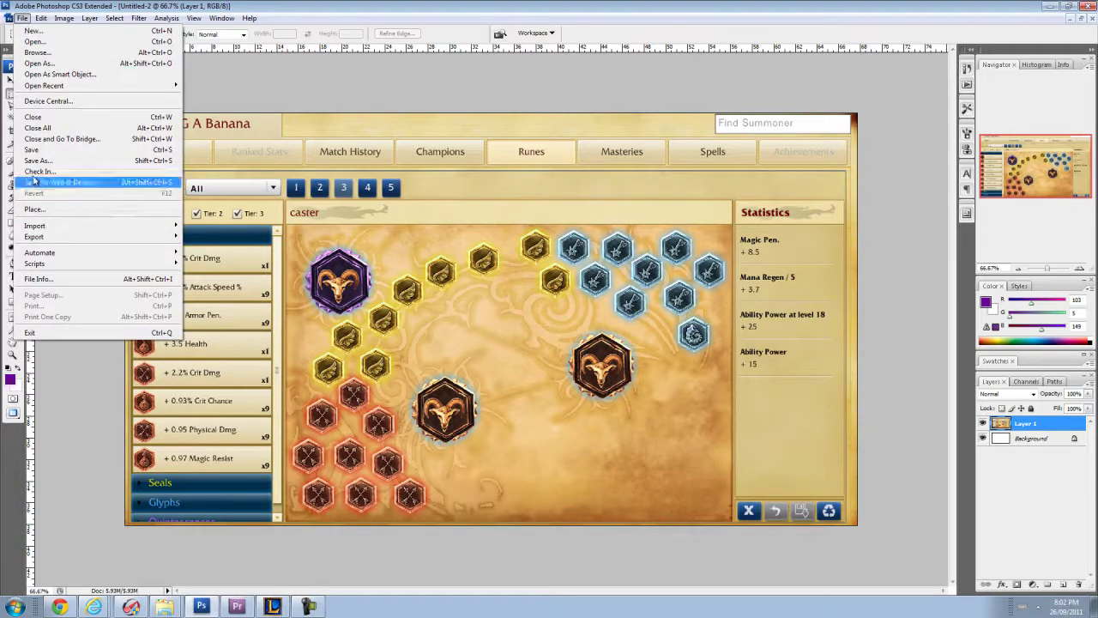
{"action": "left_click", "coordinate": [39, 160]}
{"action": "left_click", "coordinate": [601, 316]}
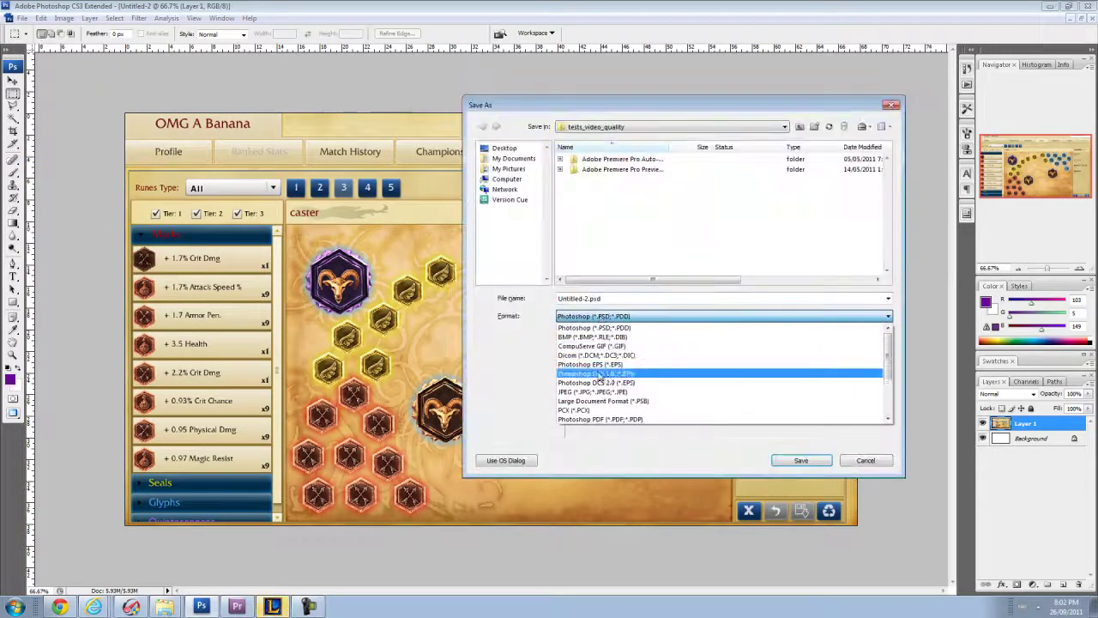
{"action": "left_click", "coordinate": [601, 339]}
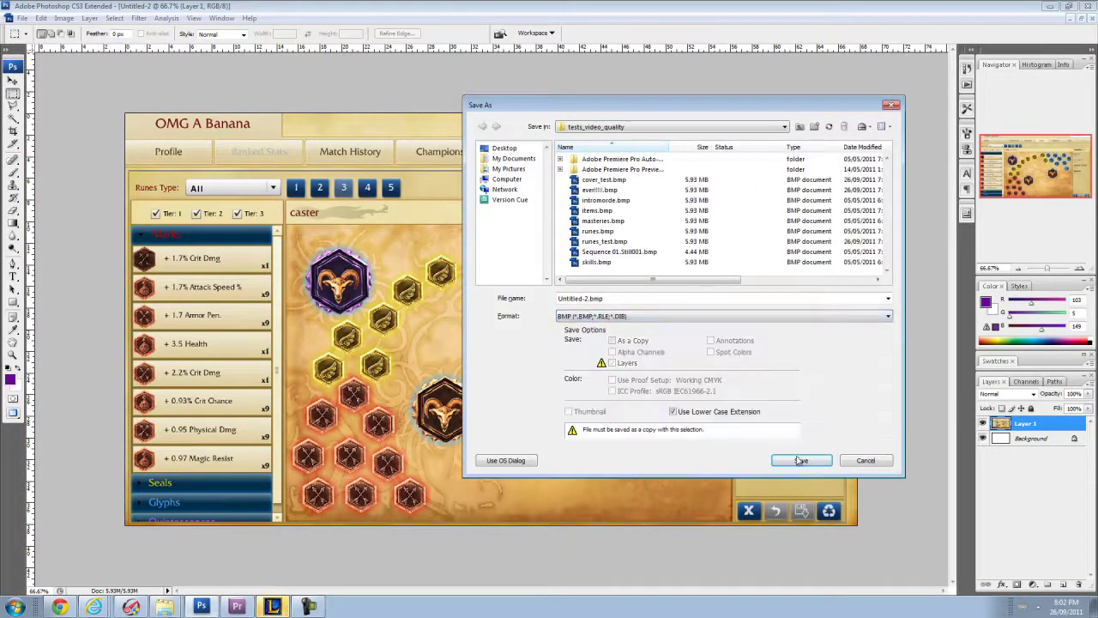
{"action": "left_click", "coordinate": [865, 460]}
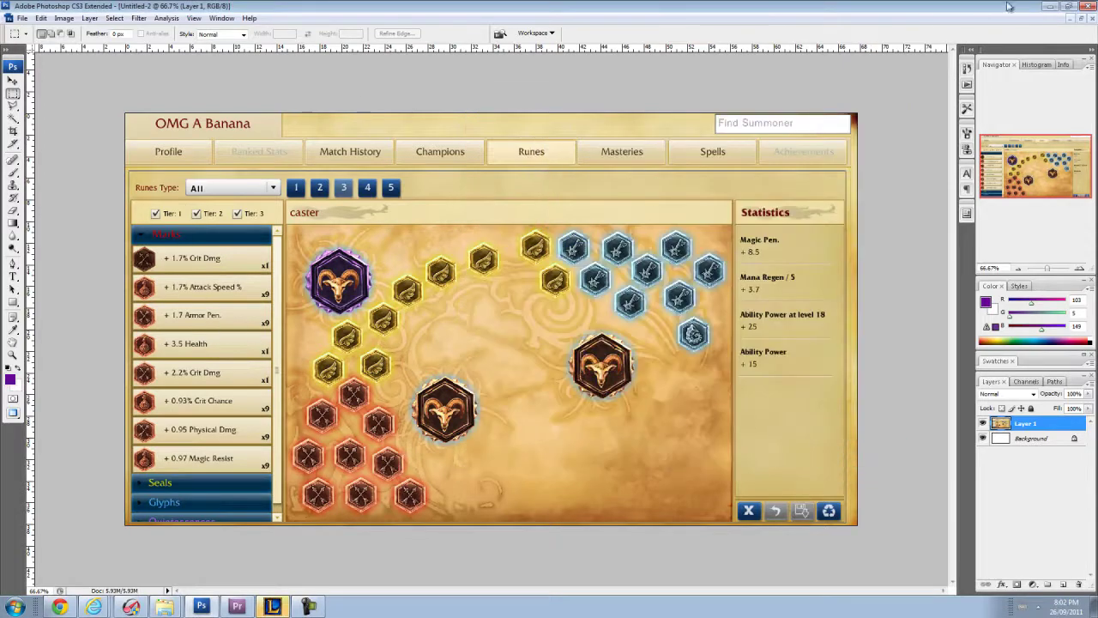
Close Untitled-2 without saving and return to Premiere Pro.
{"action": "left_click", "coordinate": [1093, 22]}
{"action": "left_click", "coordinate": [558, 226]}
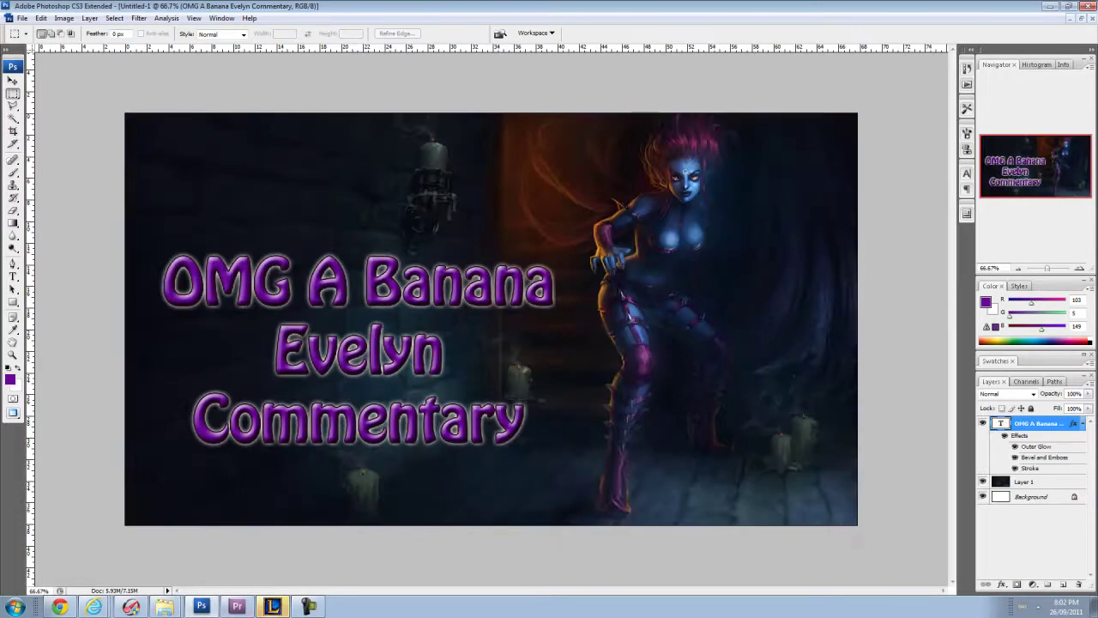
{"action": "left_click", "coordinate": [237, 607]}
Import masteries.bmp from the lol_annie folder into the Project panel.
{"action": "left_click", "coordinate": [164, 606]}
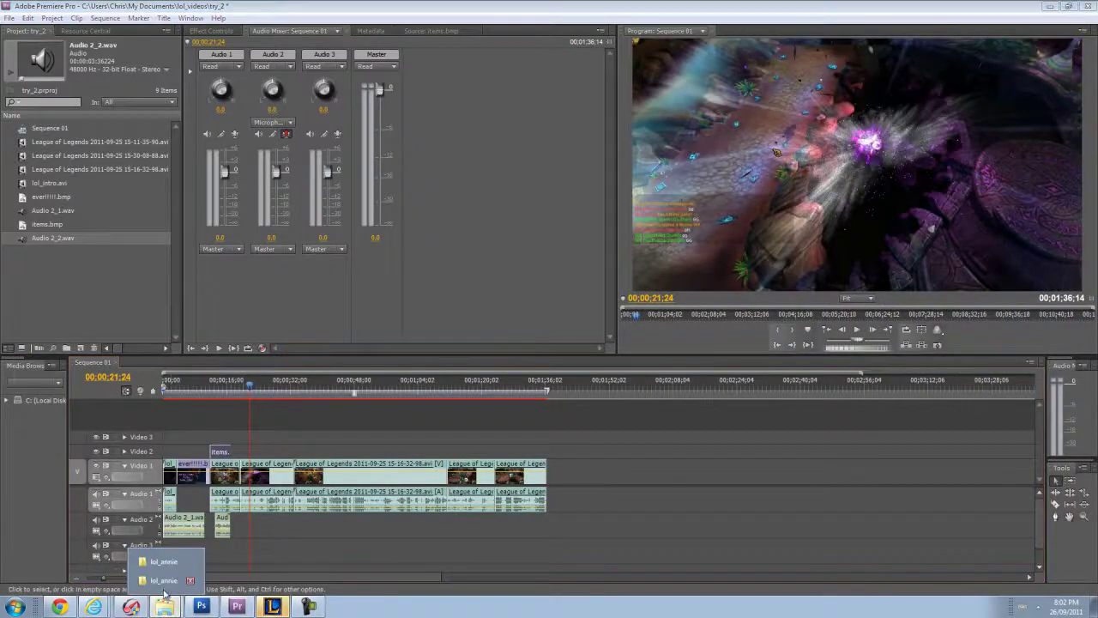
{"action": "left_click", "coordinate": [185, 575]}
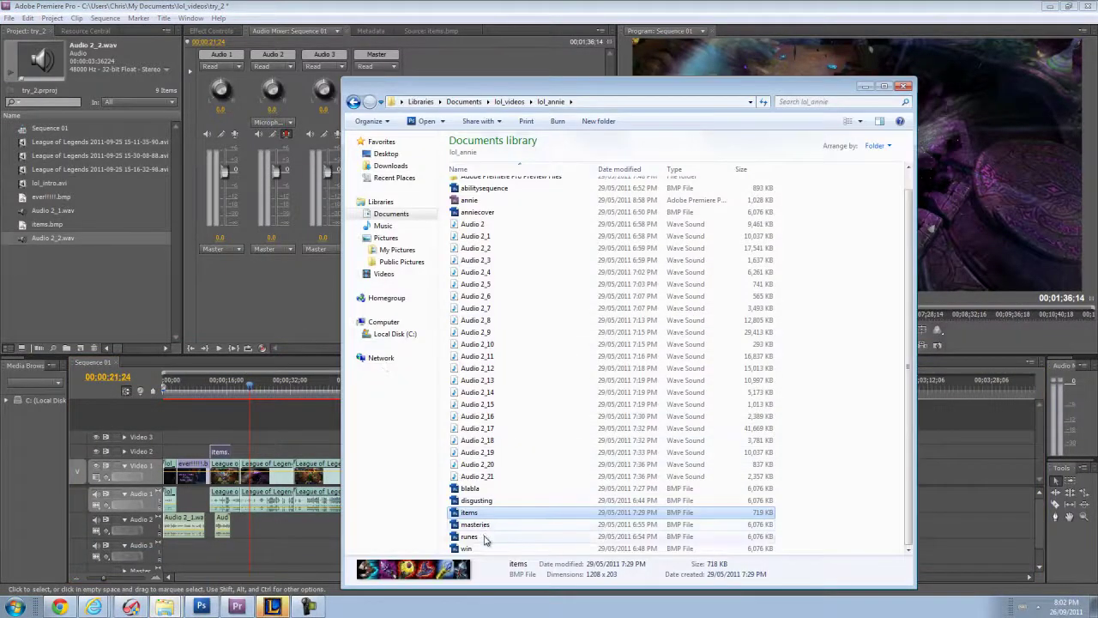
{"action": "left_click_drag", "start_coordinate": [484, 527], "coordinate": [559, 482]}
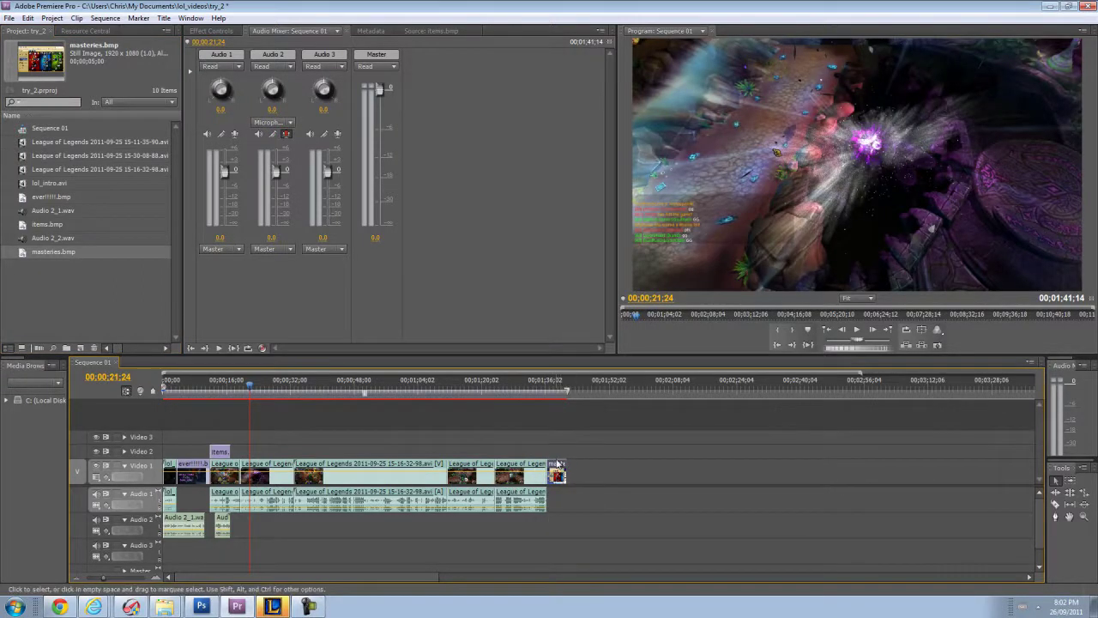
Drop the masteries clip on the timeline and shrink the image around its centre in the Program monitor.
{"action": "left_click_drag", "start_coordinate": [558, 468], "coordinate": [528, 453]}
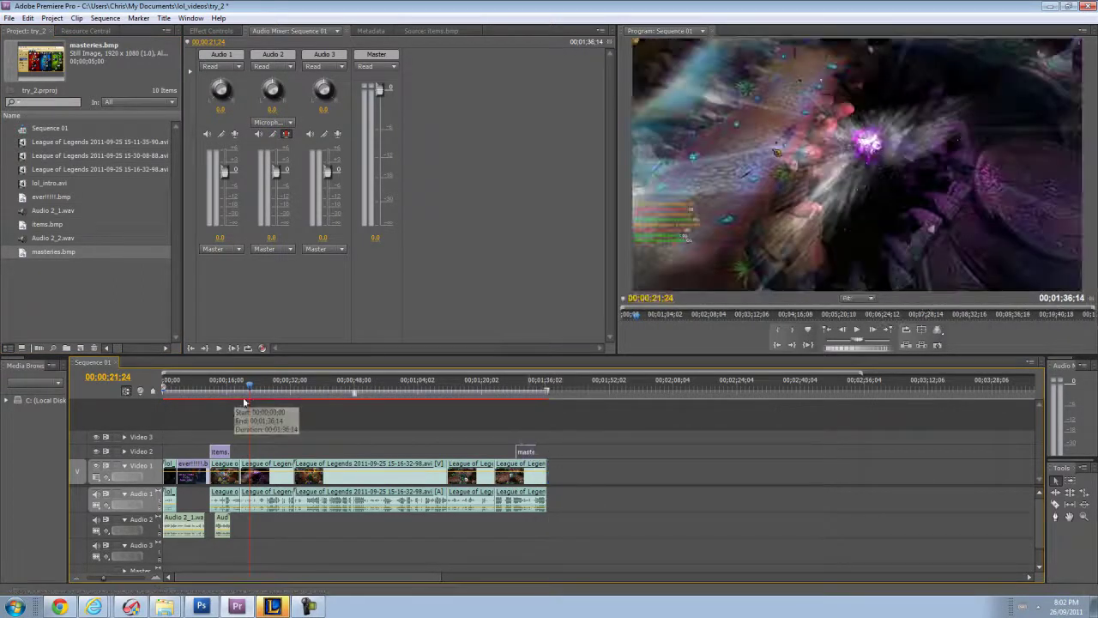
{"action": "left_click_drag", "start_coordinate": [250, 400], "coordinate": [520, 433]}
{"action": "left_click", "coordinate": [728, 224]}
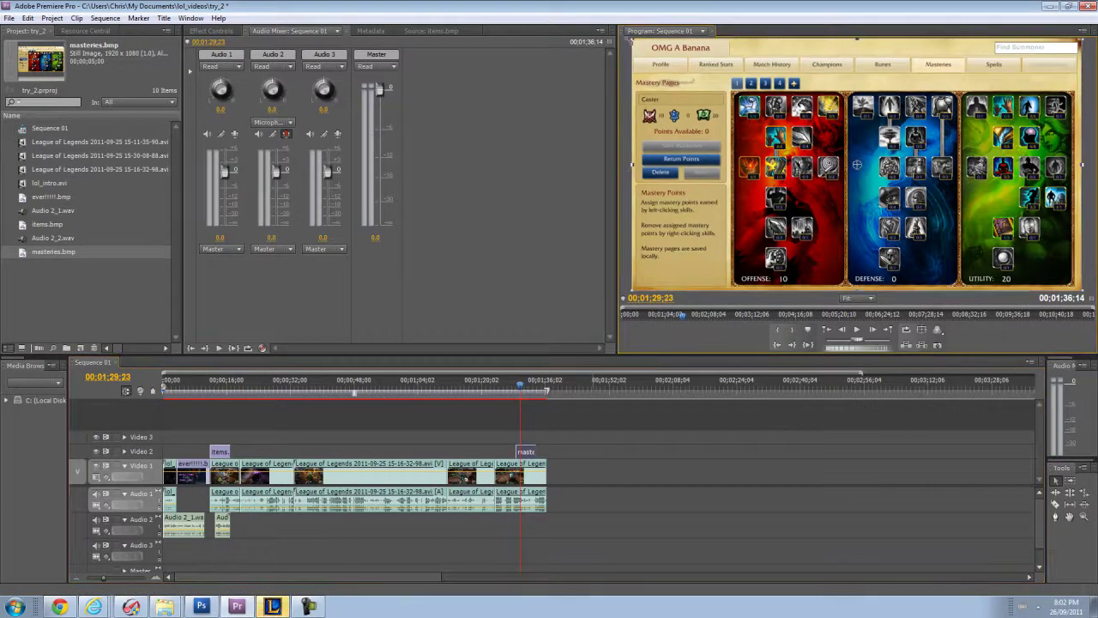
{"action": "left_click_drag", "start_coordinate": [1080, 288], "coordinate": [541, 82]}
Move the masteries clip after the gameplay footage on Video 1, preview it, and return to the sequence start.
{"action": "left_click_drag", "start_coordinate": [525, 453], "coordinate": [556, 474]}
{"action": "left_click", "coordinate": [538, 390]}
{"action": "left_click_drag", "start_coordinate": [540, 391], "coordinate": [567, 390]}
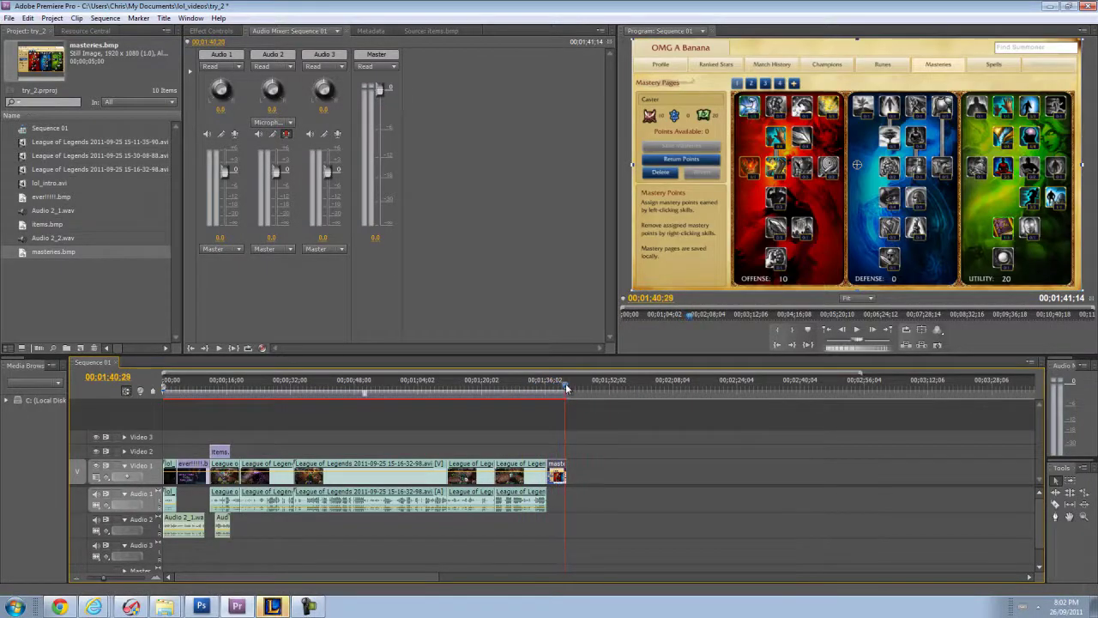
{"action": "mouse_move", "coordinate": [230, 449]}
{"action": "left_mouse_down"}
{"action": "mouse_move", "coordinate": [243, 446]}
{"action": "mouse_move", "coordinate": [230, 450]}
{"action": "left_mouse_up"}
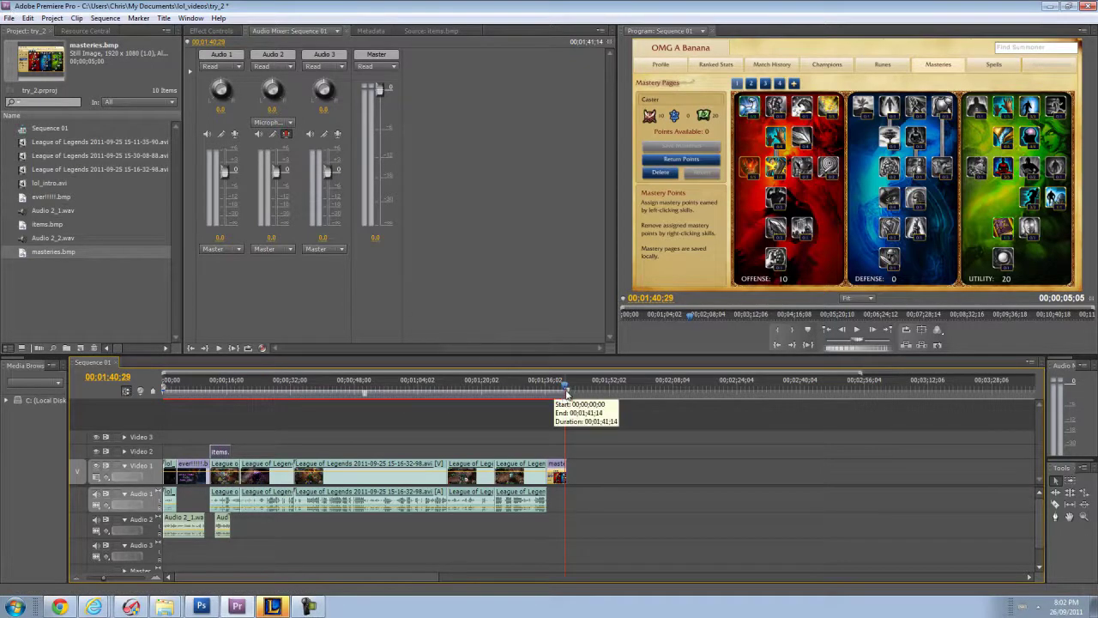
{"action": "key", "text": "Home"}
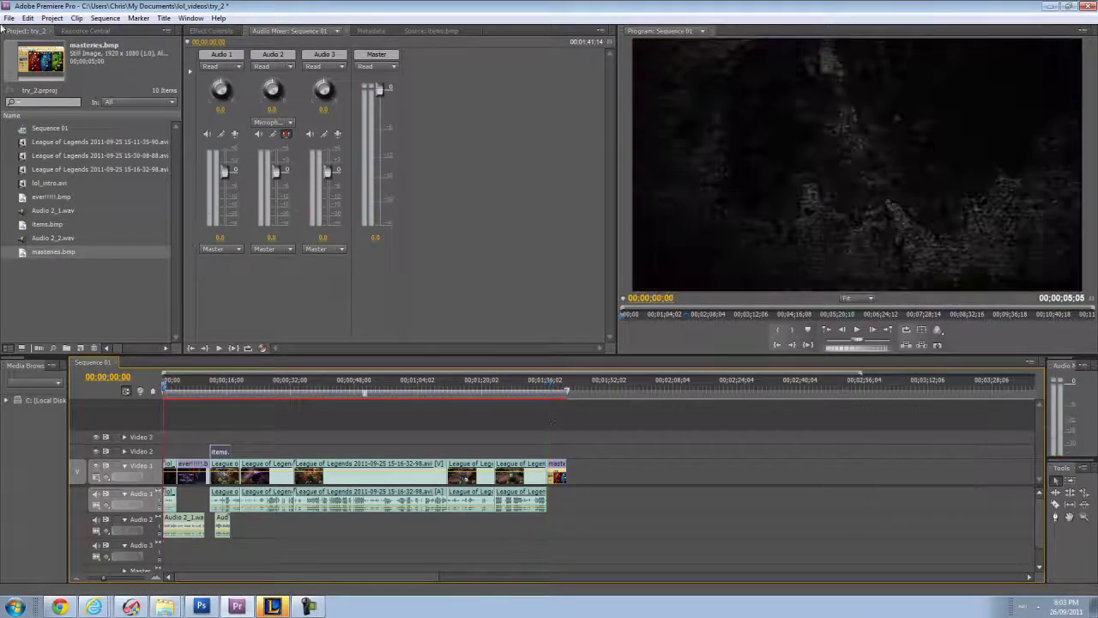
Open the Export Media settings for Sequence 01 from the File menu.
{"action": "left_click", "coordinate": [10, 18]}
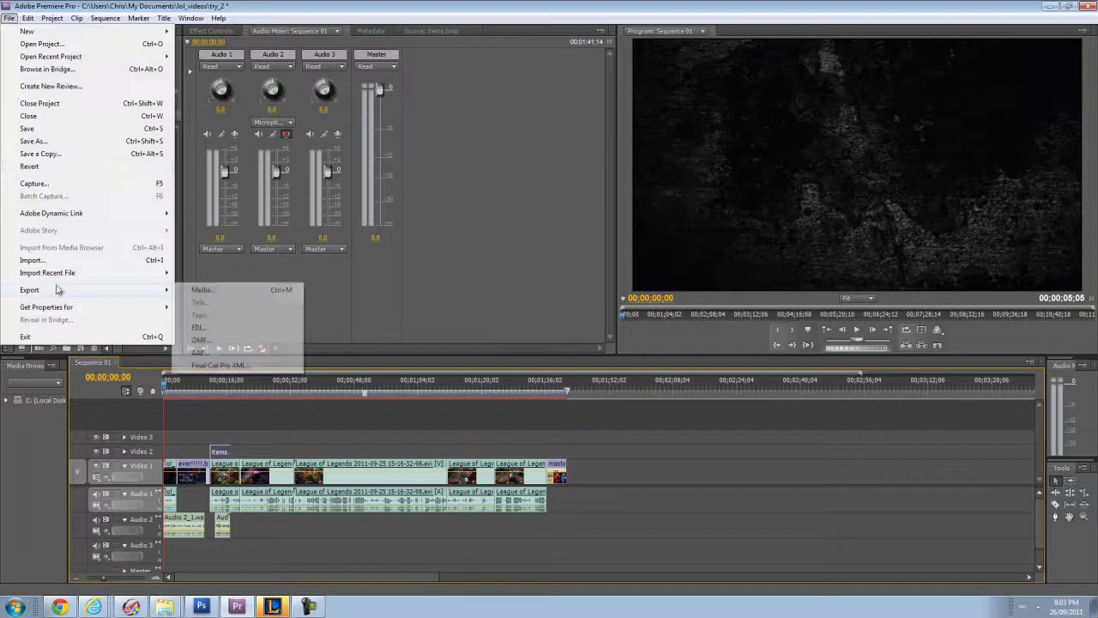
{"action": "mouse_move", "coordinate": [49, 290]}
{"action": "left_click", "coordinate": [197, 290]}
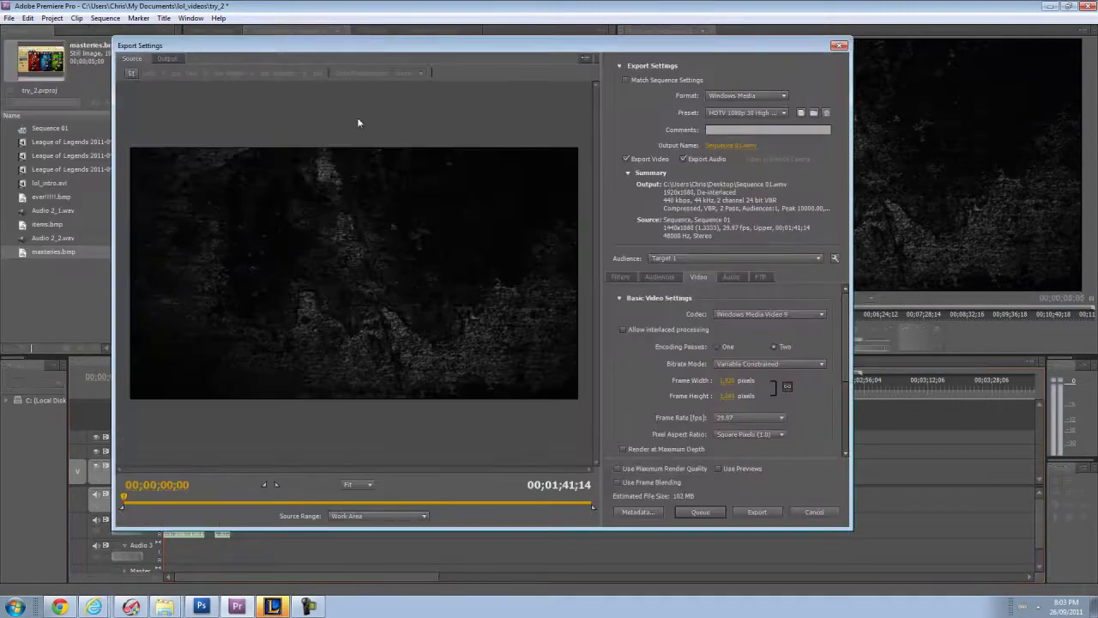
{"action": "left_click", "coordinate": [839, 44]}
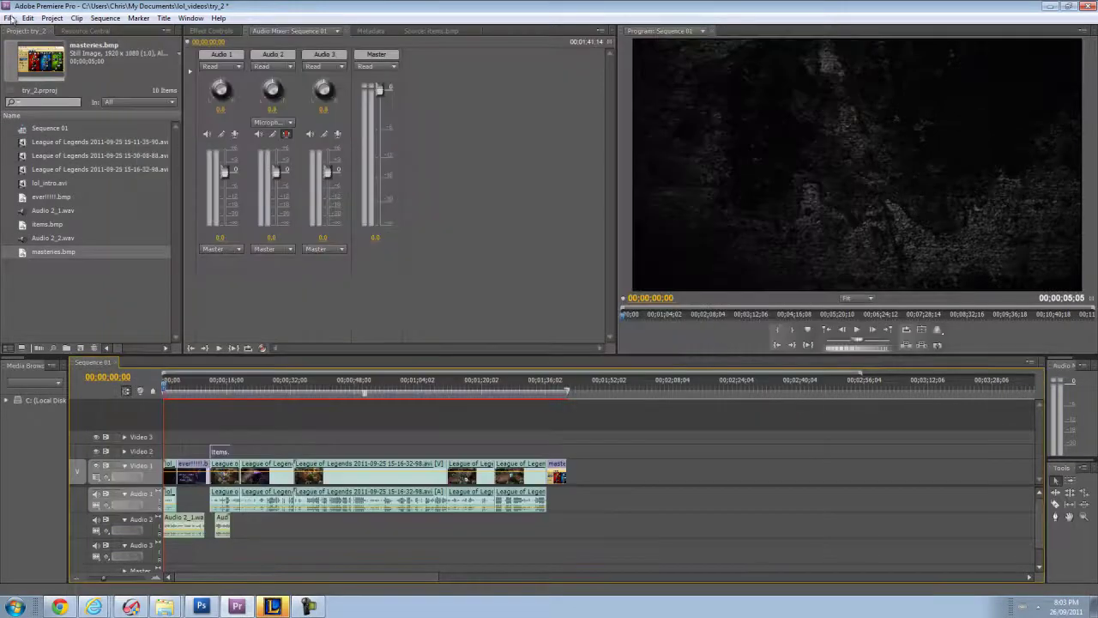
{"action": "left_click", "coordinate": [8, 18]}
{"action": "mouse_move", "coordinate": [44, 296]}
{"action": "left_click", "coordinate": [197, 290]}
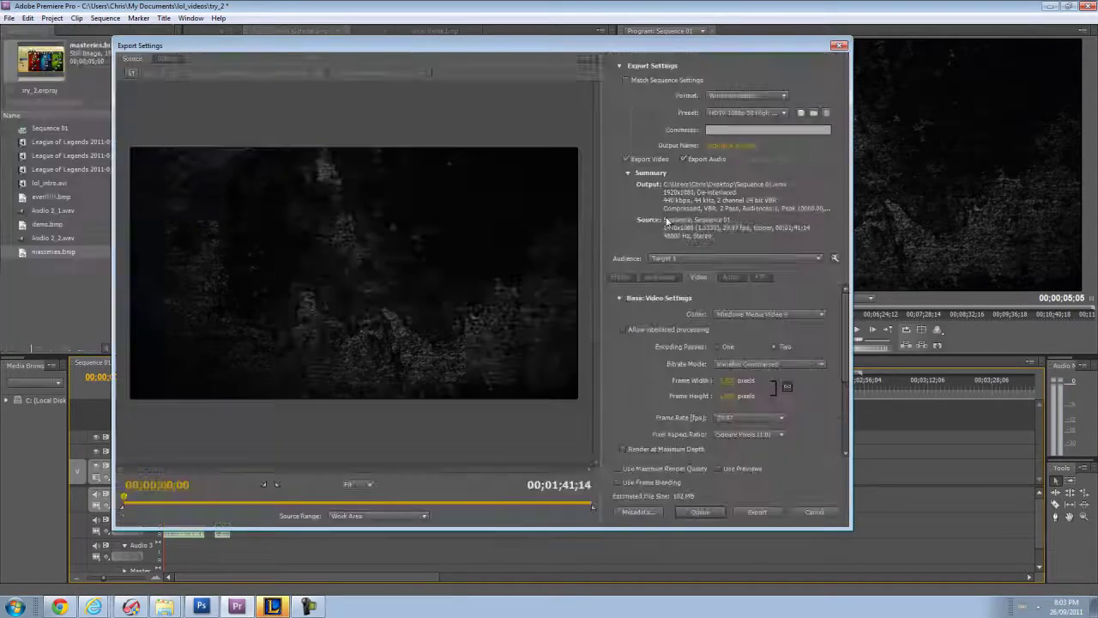
Keep Windows Media as the export format and bring up the preset list.
{"action": "left_click", "coordinate": [753, 95]}
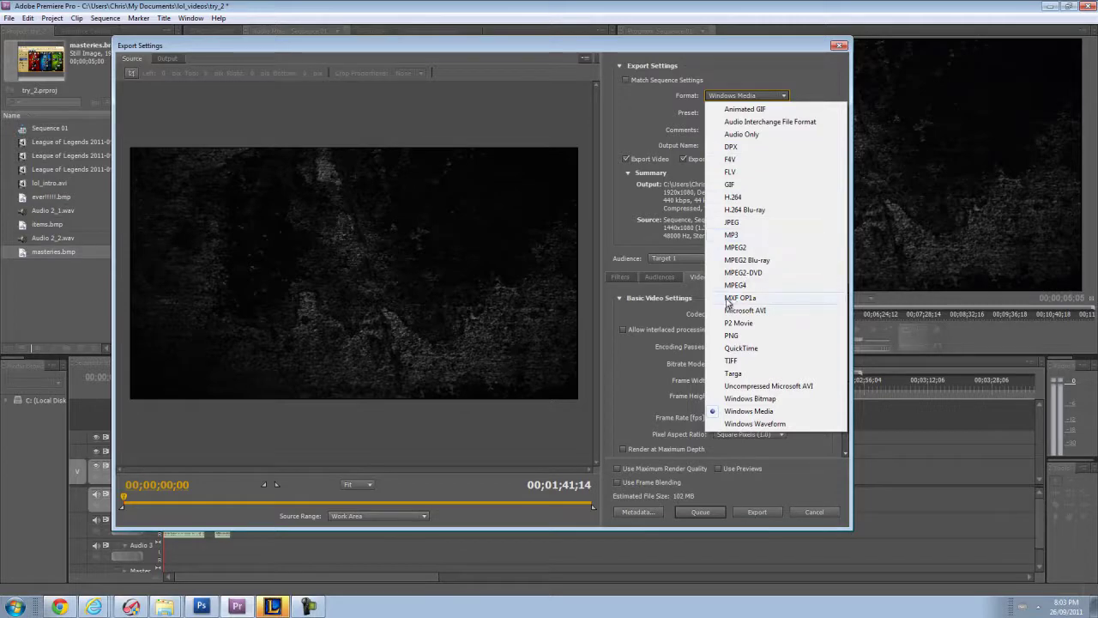
{"action": "left_click", "coordinate": [754, 414]}
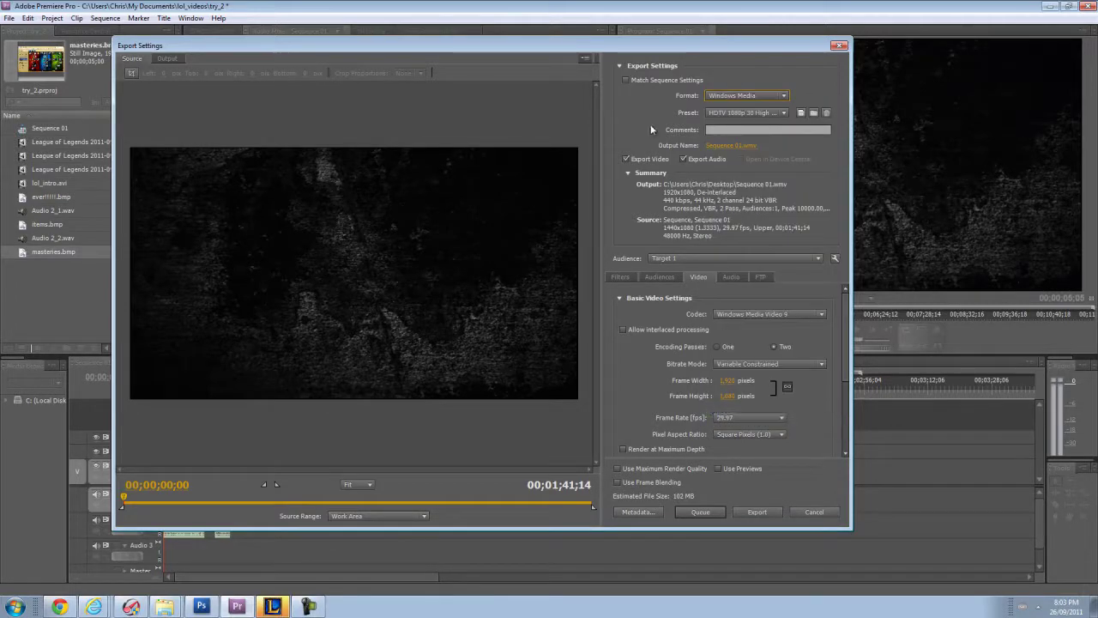
{"action": "left_click", "coordinate": [751, 113]}
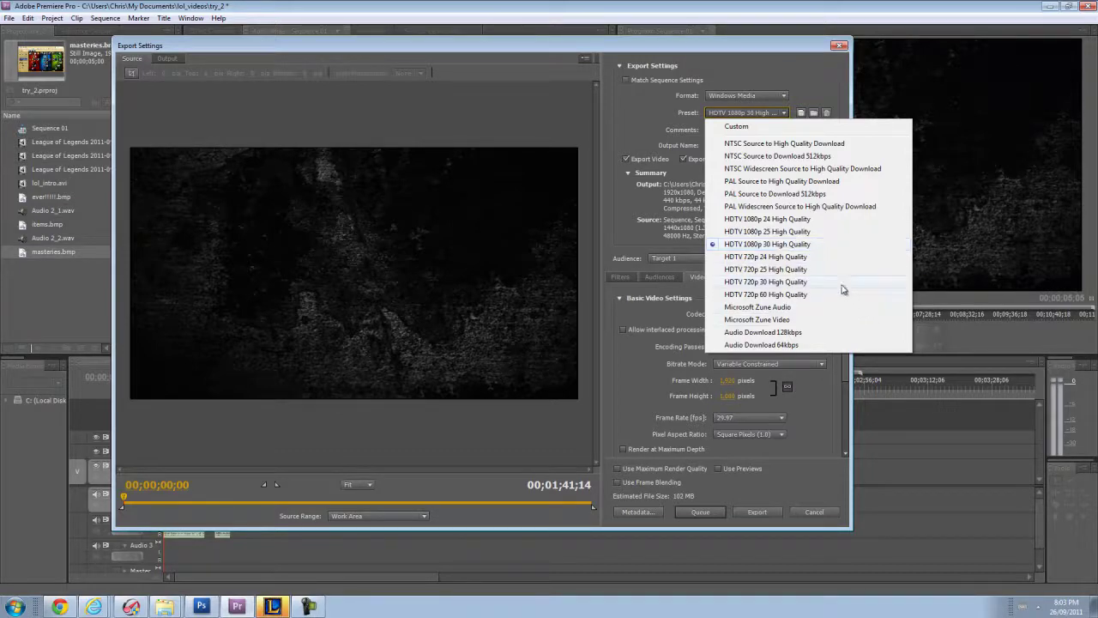
Try the HDTV 720p 30 preset, return to HDTV 1080p 30 High Quality, and scrub the preview.
{"action": "left_click", "coordinate": [782, 282]}
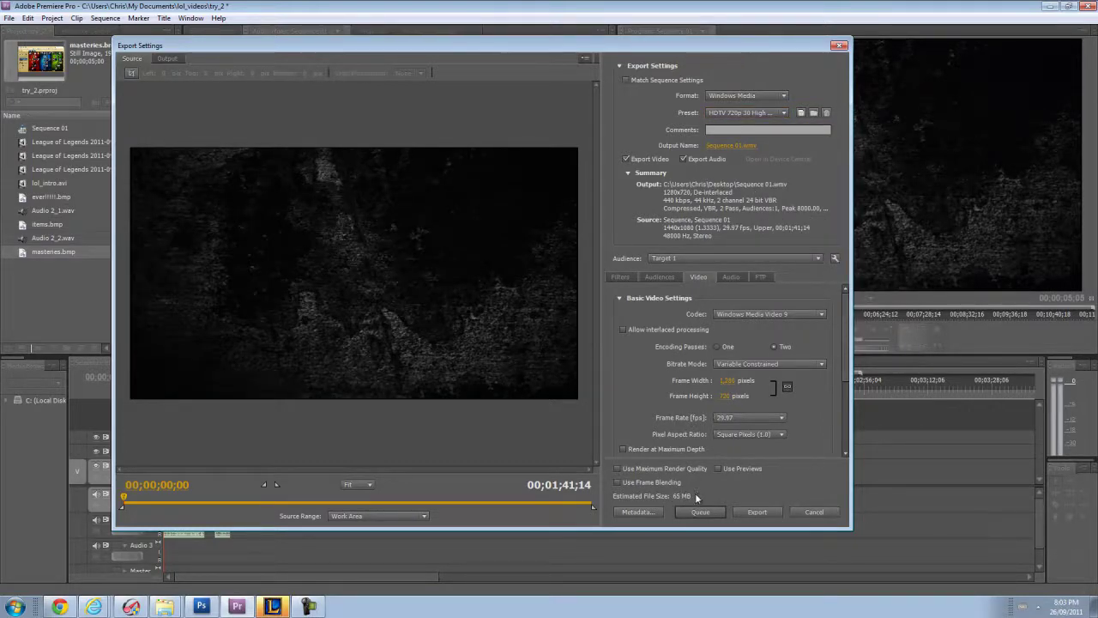
{"action": "left_click", "coordinate": [755, 113]}
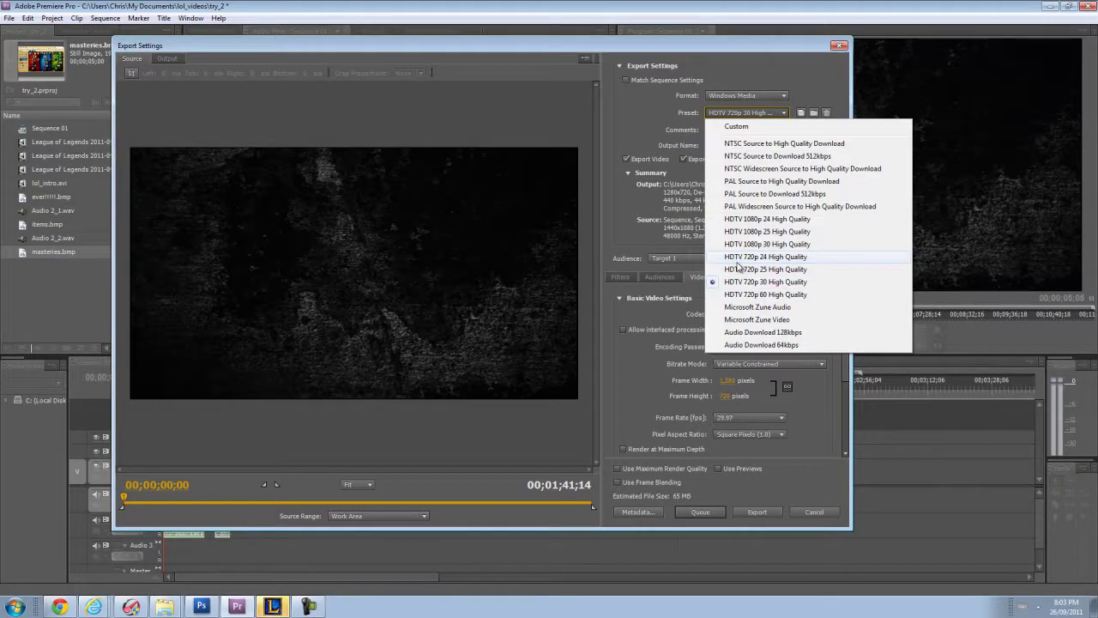
{"action": "left_click", "coordinate": [605, 206]}
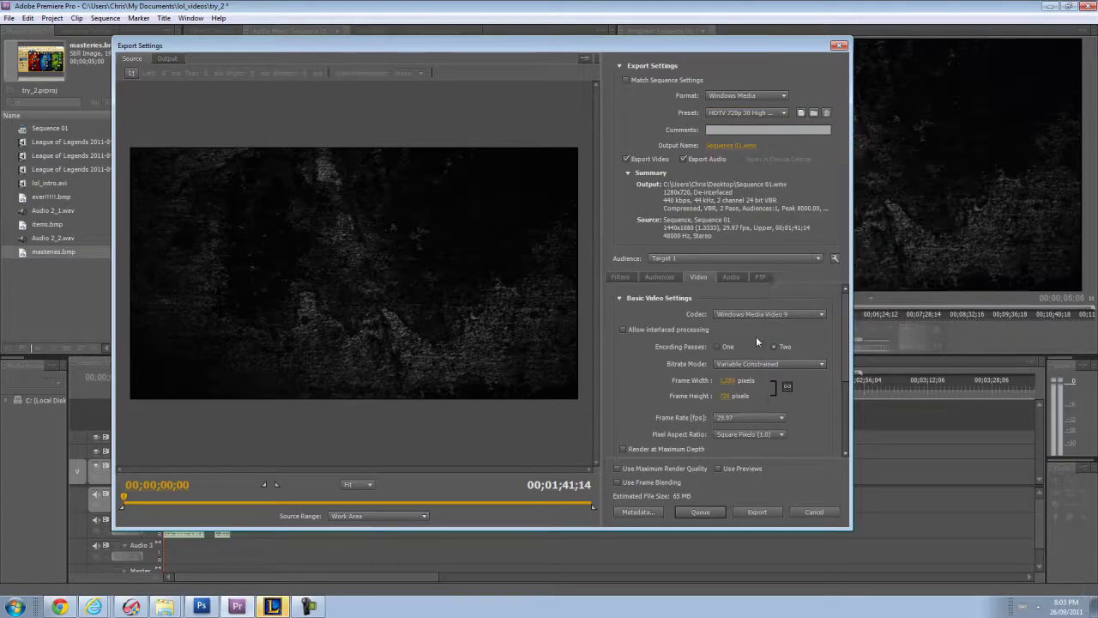
{"action": "left_click", "coordinate": [747, 112]}
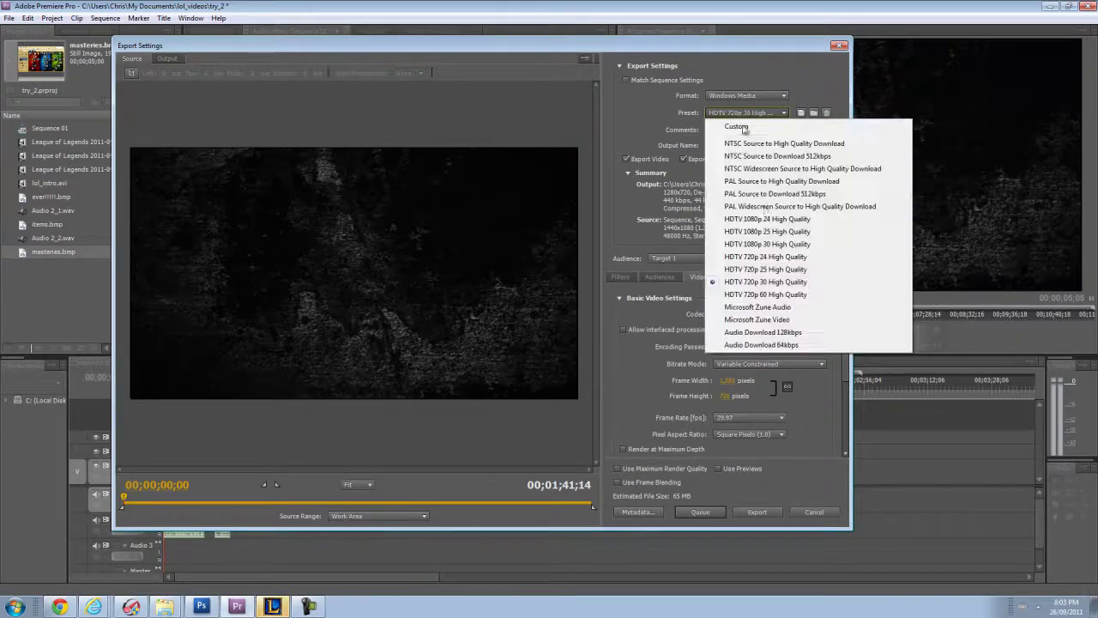
{"action": "left_click", "coordinate": [760, 244]}
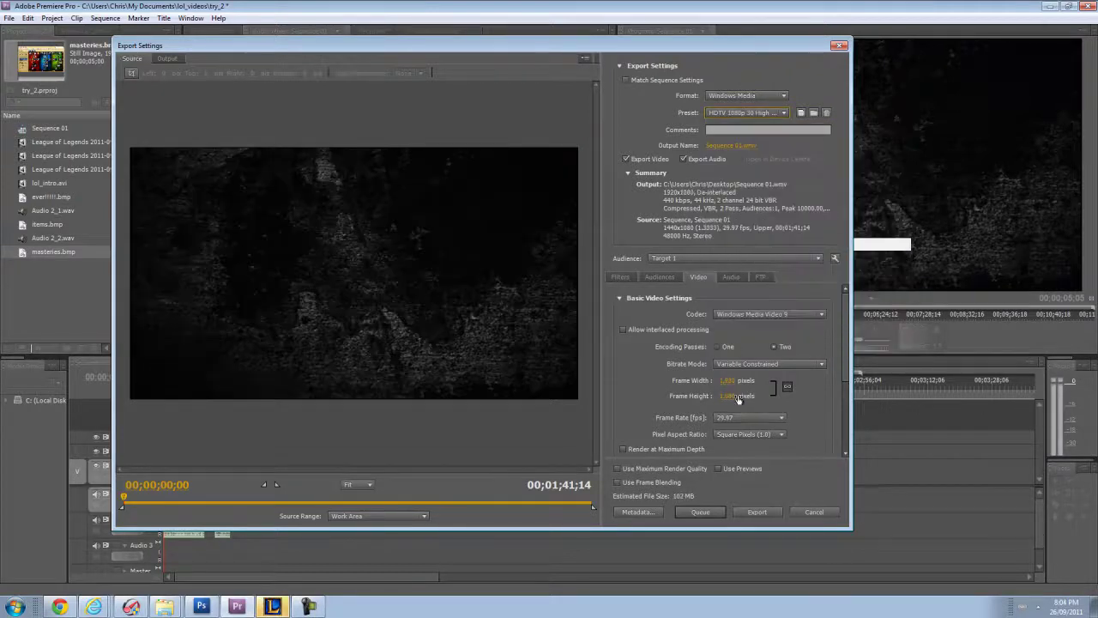
{"action": "left_click_drag", "start_coordinate": [120, 496], "coordinate": [422, 504]}
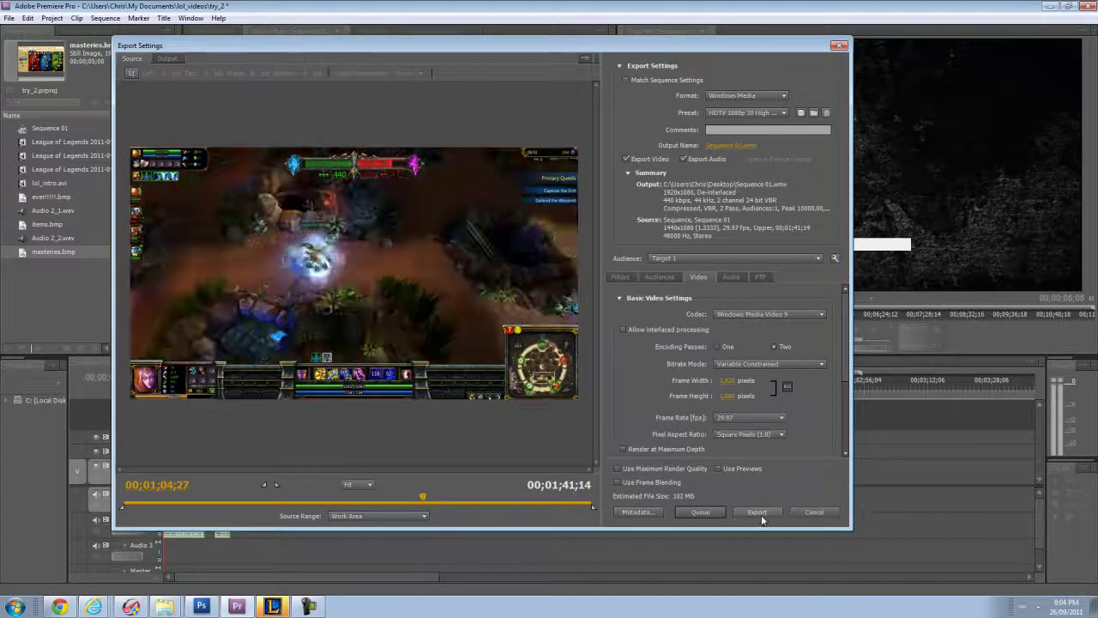
Cancel the export settings and close Premiere Pro without saving the project.
{"action": "left_click", "coordinate": [815, 512]}
{"action": "left_click", "coordinate": [1086, 6]}
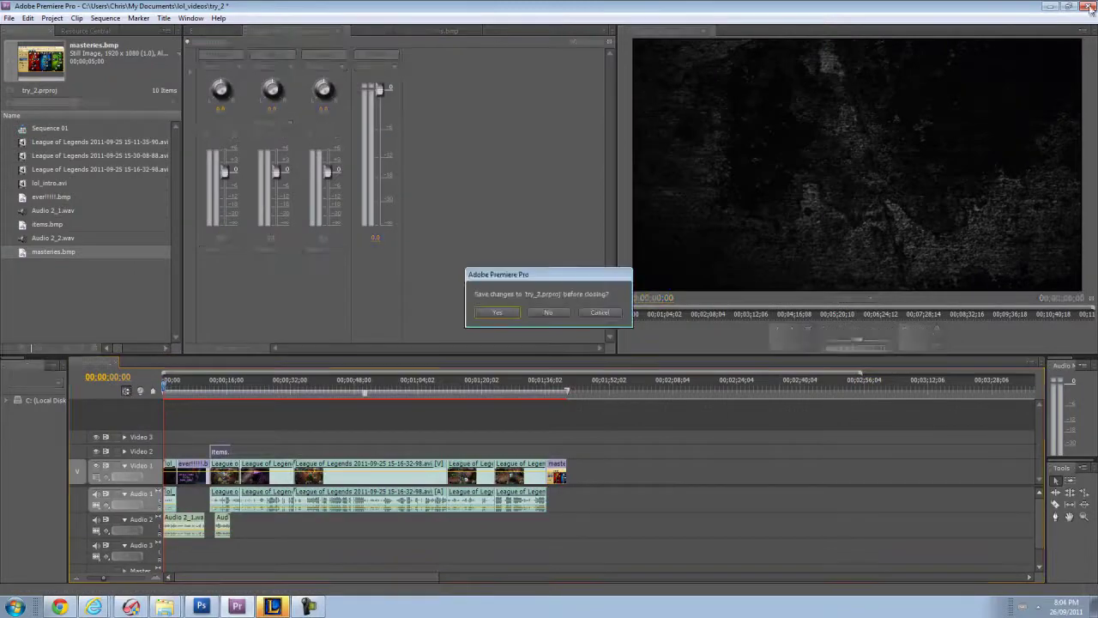
{"action": "left_click", "coordinate": [548, 312]}
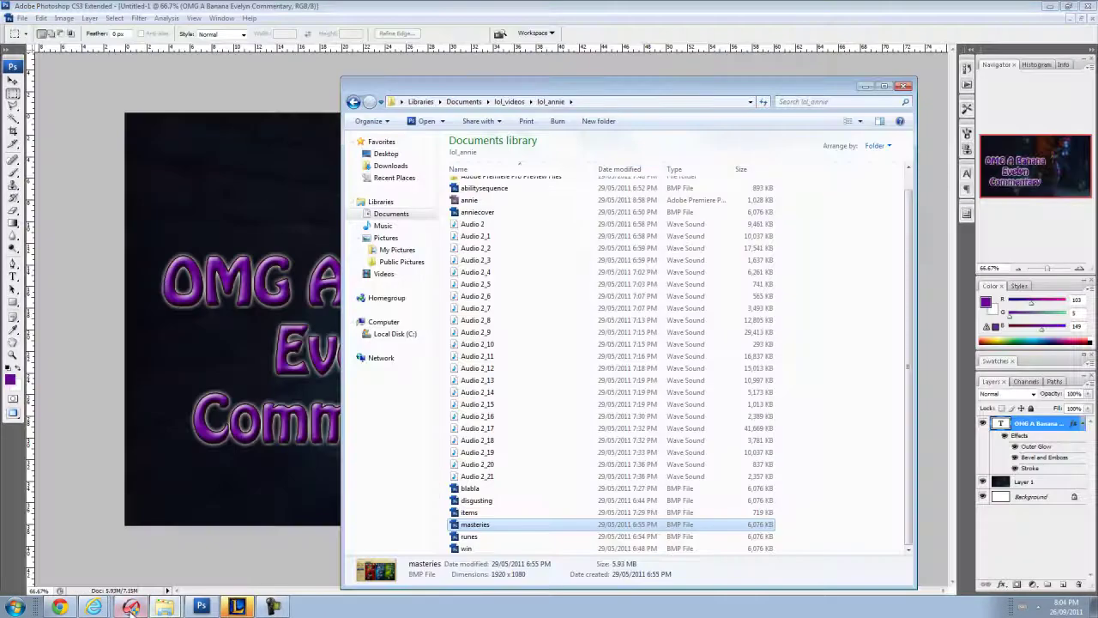
Switch to the YouTube channel tab in Internet Explorer and scroll through its uploads.
{"action": "mouse_move", "coordinate": [131, 608]}
{"action": "left_click", "coordinate": [94, 560]}
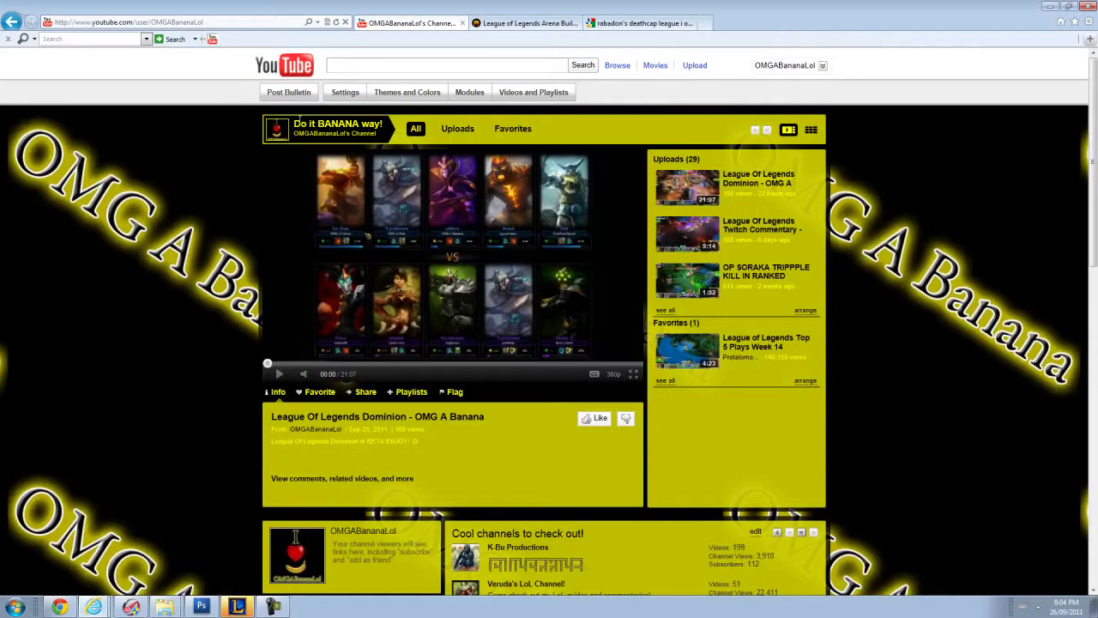
{"action": "left_click", "coordinate": [296, 122]}
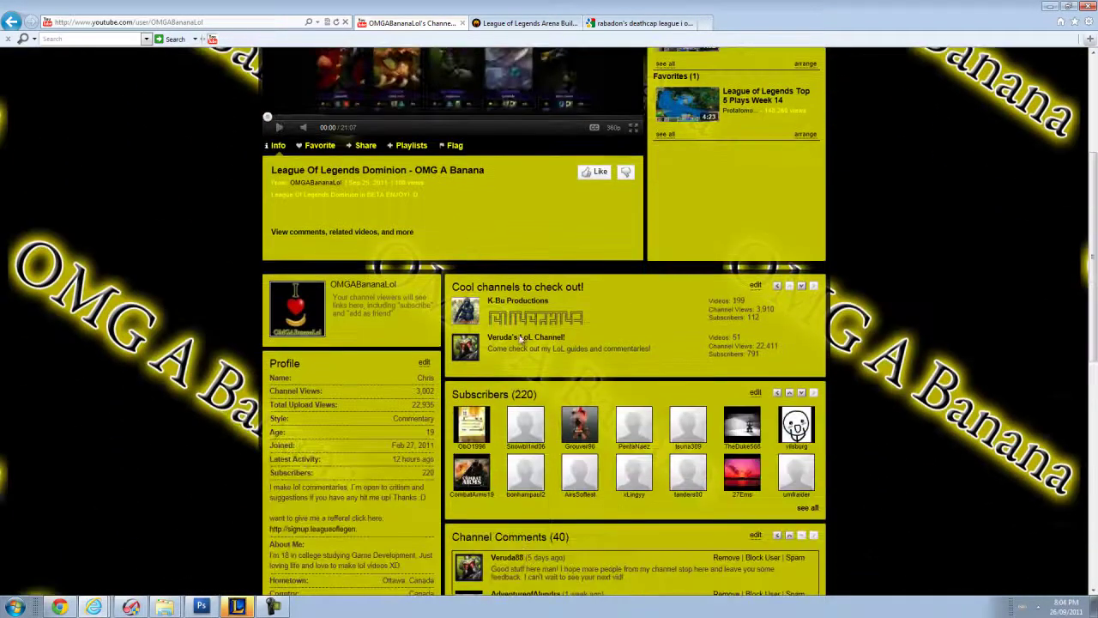
{"action": "scroll", "coordinate": [522, 360], "scroll_direction": "down", "scroll_amount": 3}
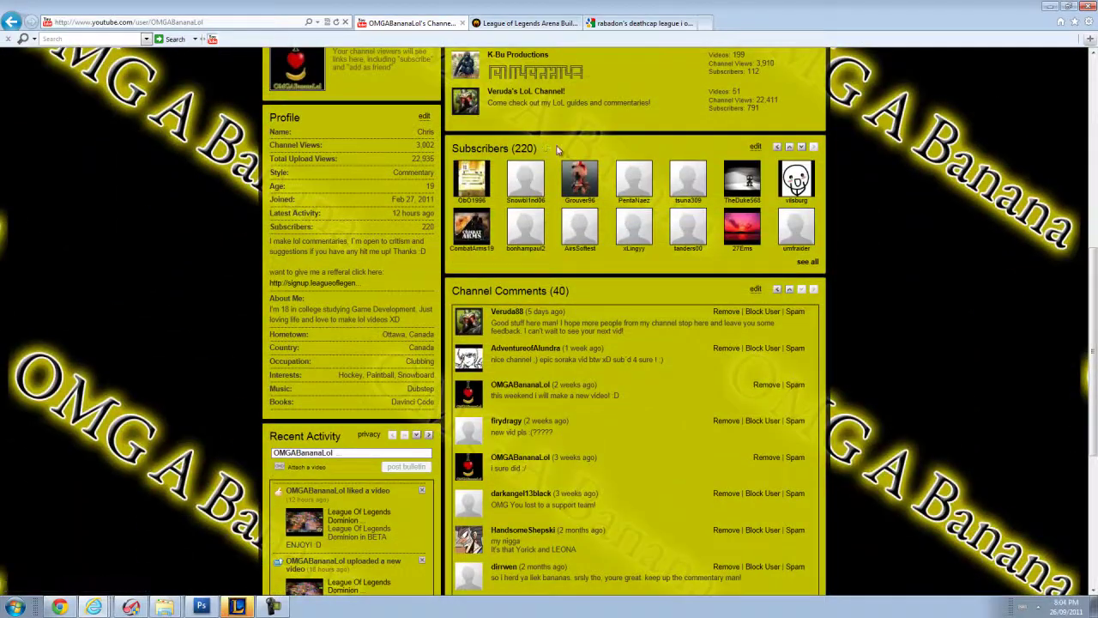
{"action": "scroll", "coordinate": [960, 286], "scroll_direction": "up", "scroll_amount": 3}
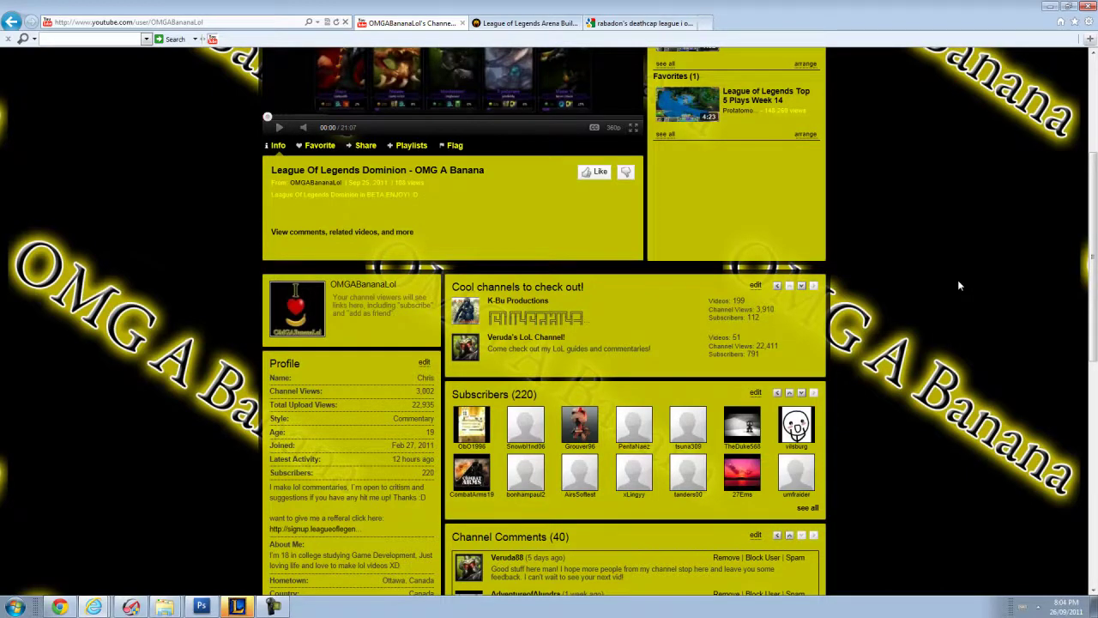
{"action": "scroll", "coordinate": [959, 285], "scroll_direction": "up", "scroll_amount": 3}
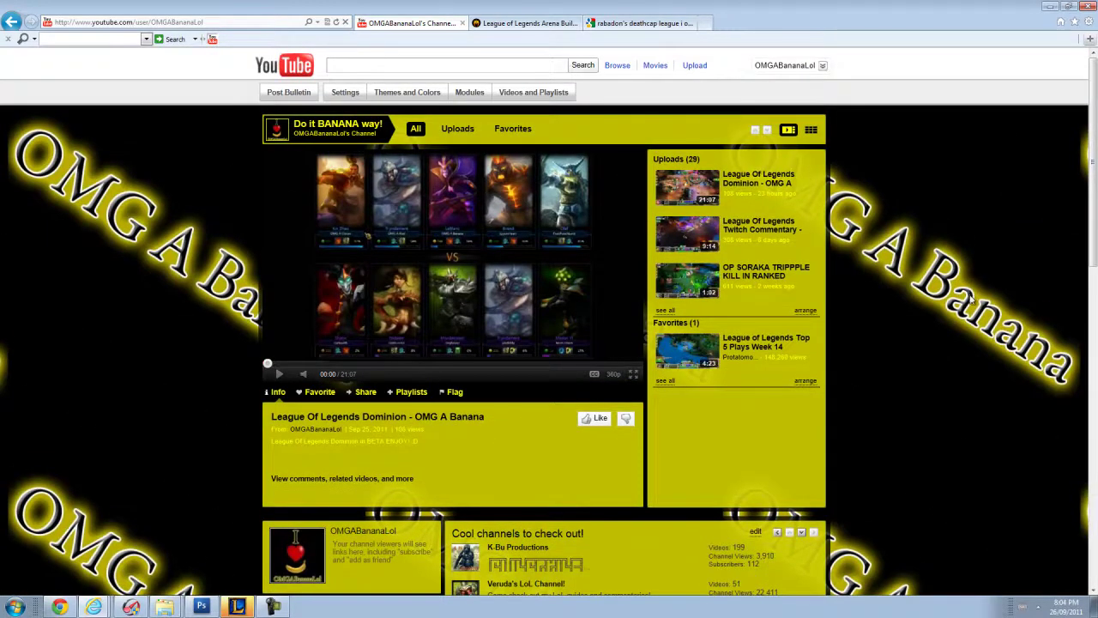